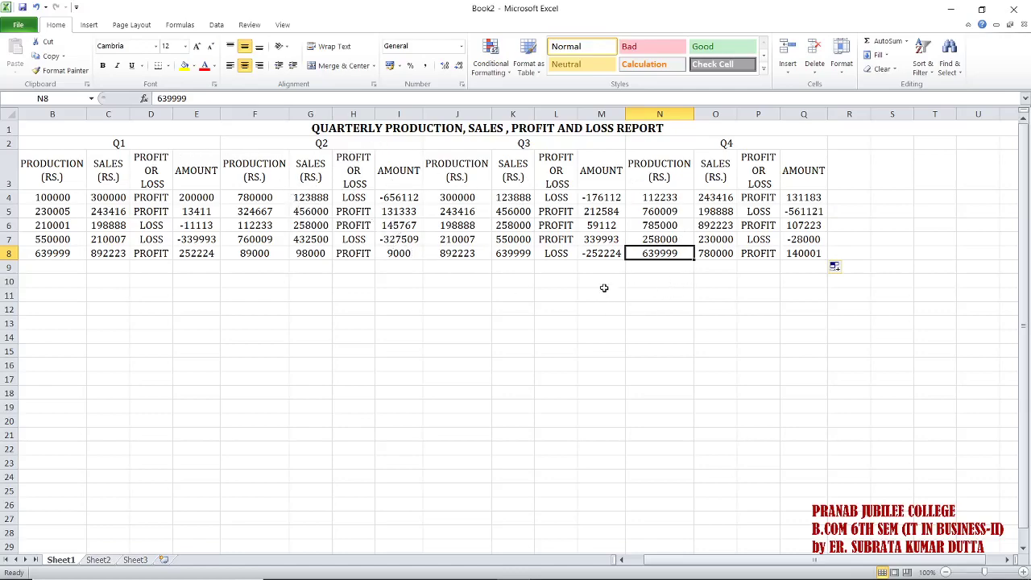
click(567, 275)
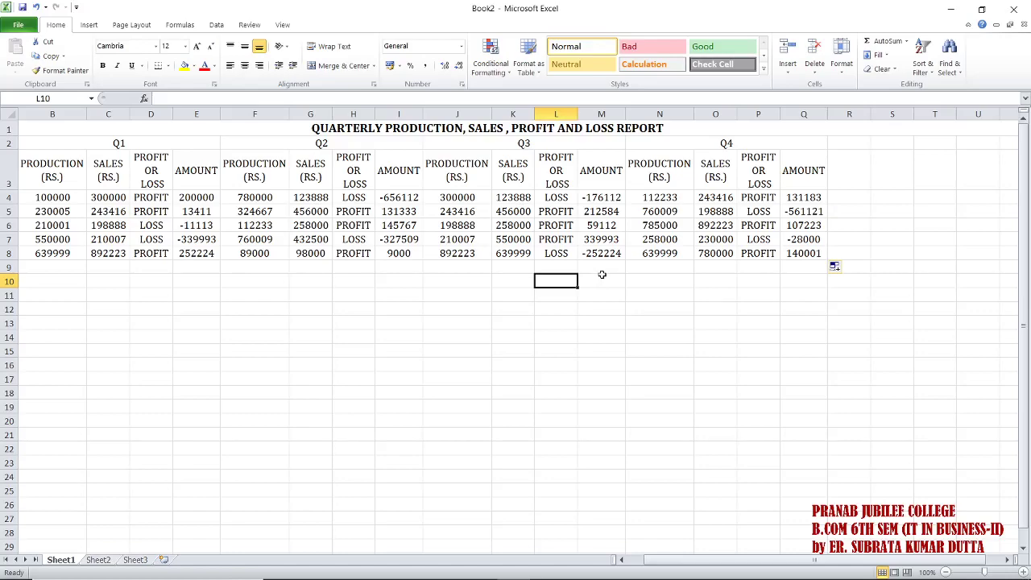
mouse_move(621, 568)
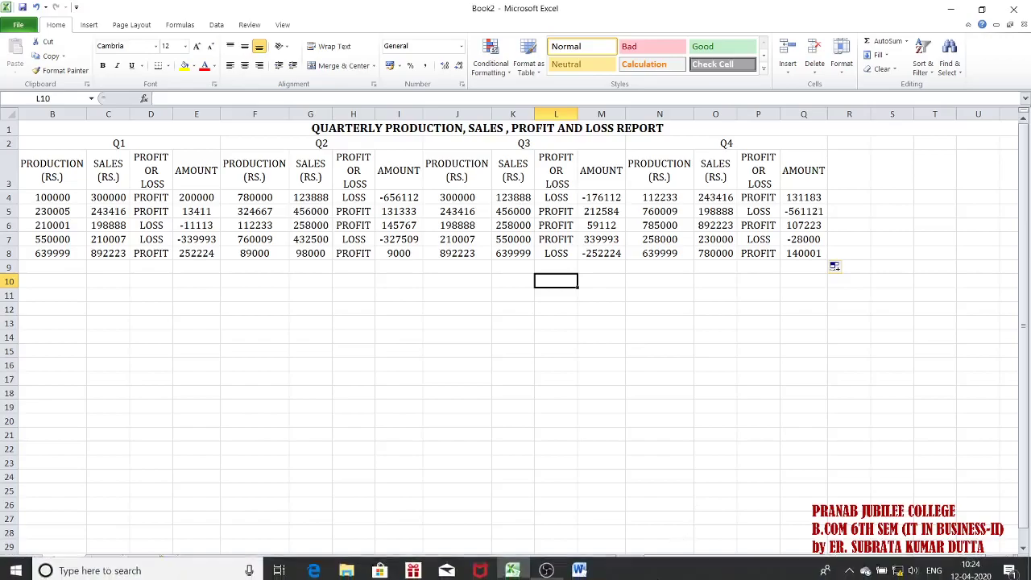
click(545, 568)
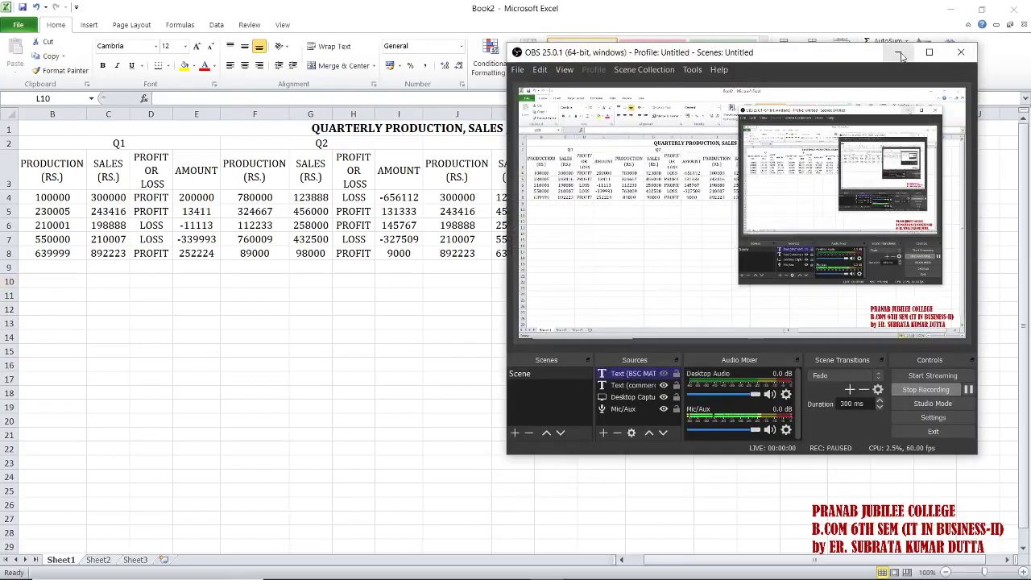
click(903, 56)
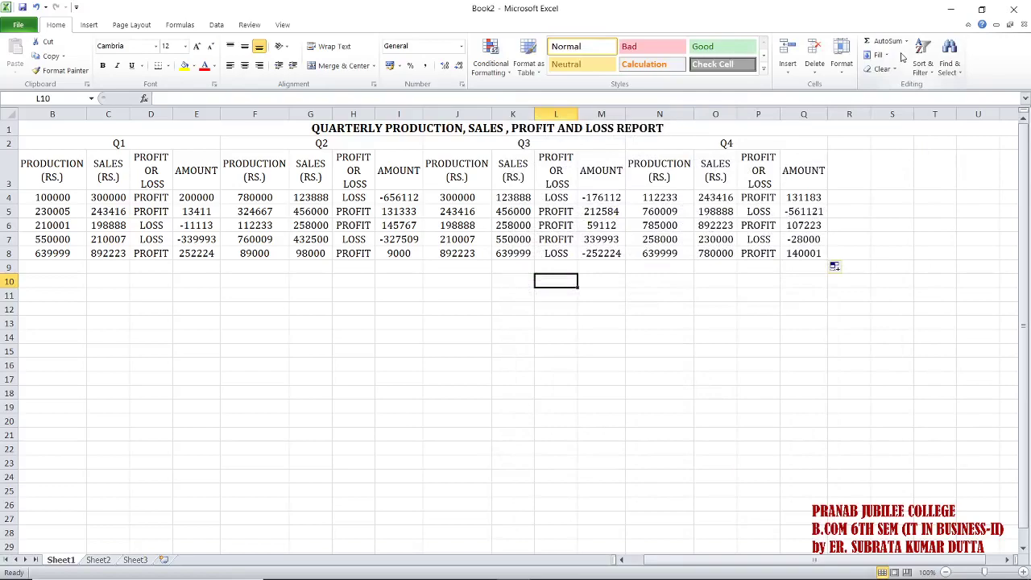
Enter the header MAXIMUM PROFIT in cell R3, beside the Q4 AMOUNT column.
click(854, 165)
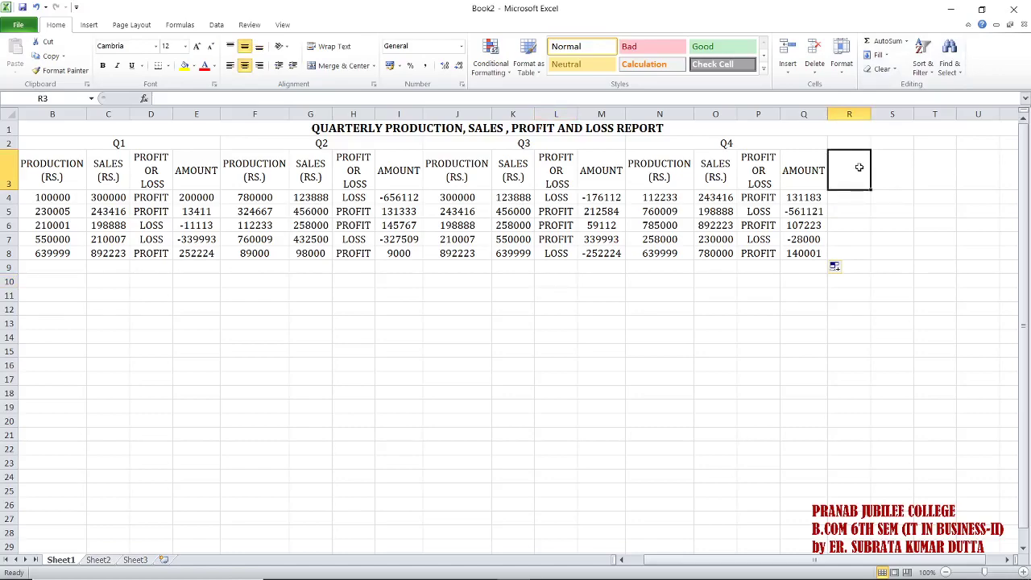
text(MAXI)
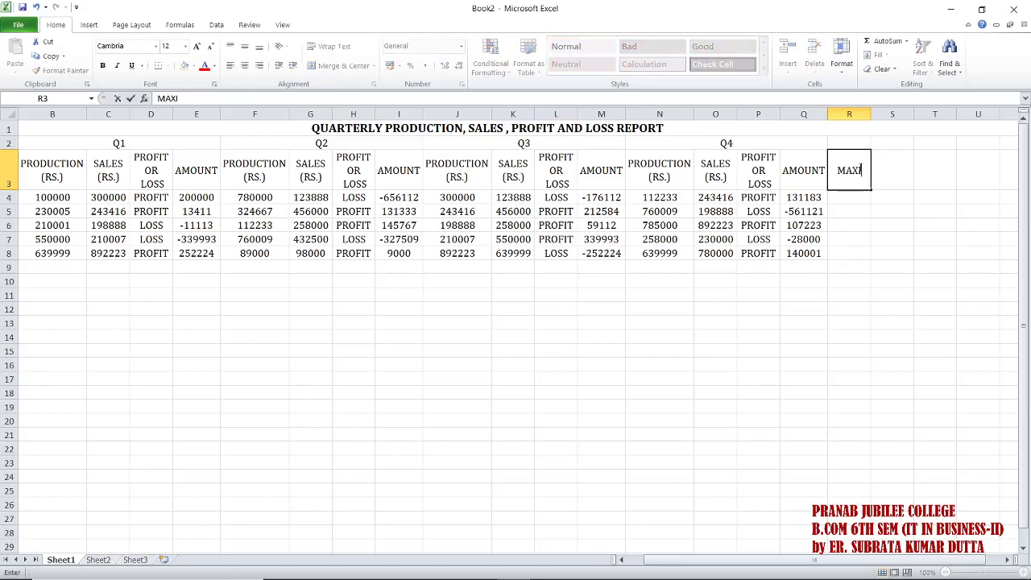
text(MUM PRIFIT)
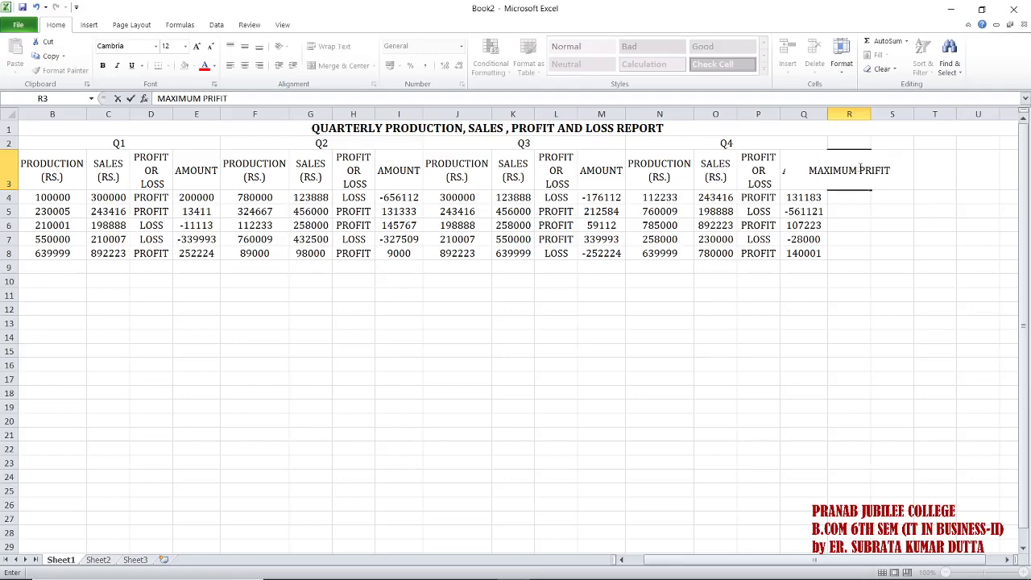
click(875, 170)
key(Delete)
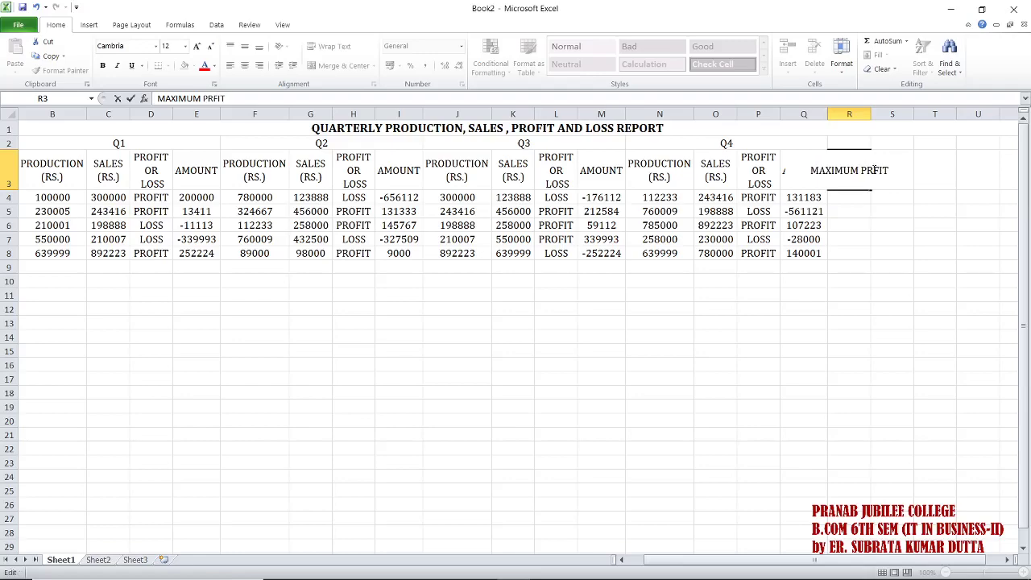
text(O)
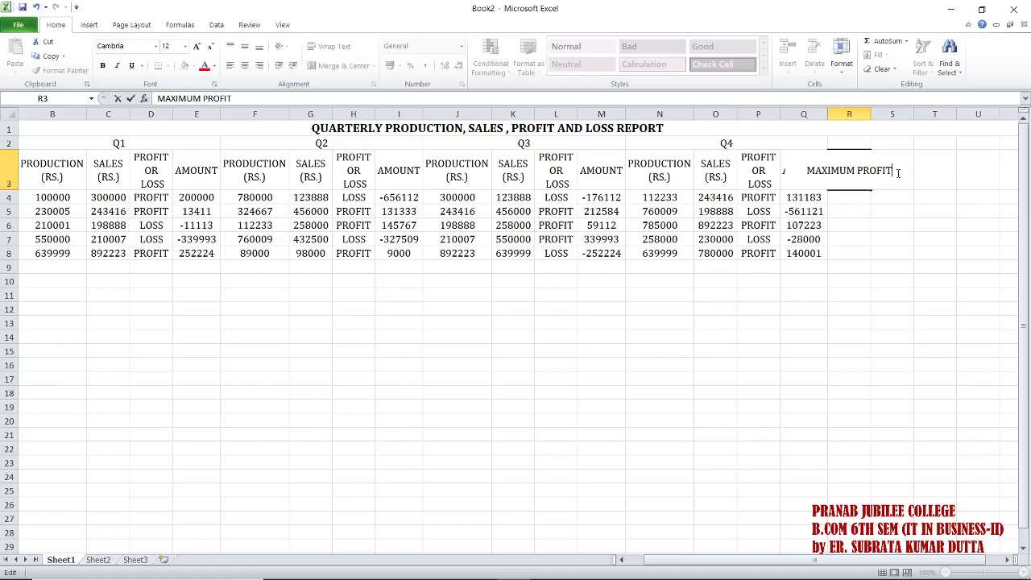
key(Return)
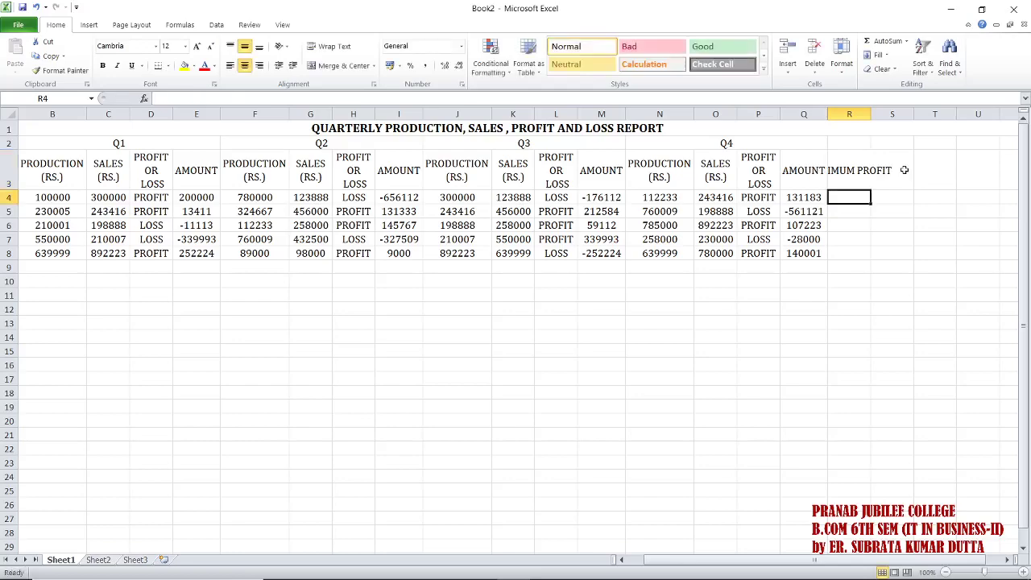
Autofit column R to its header and break MAXIMUM PROFIT in R3 onto two lines.
click(905, 170)
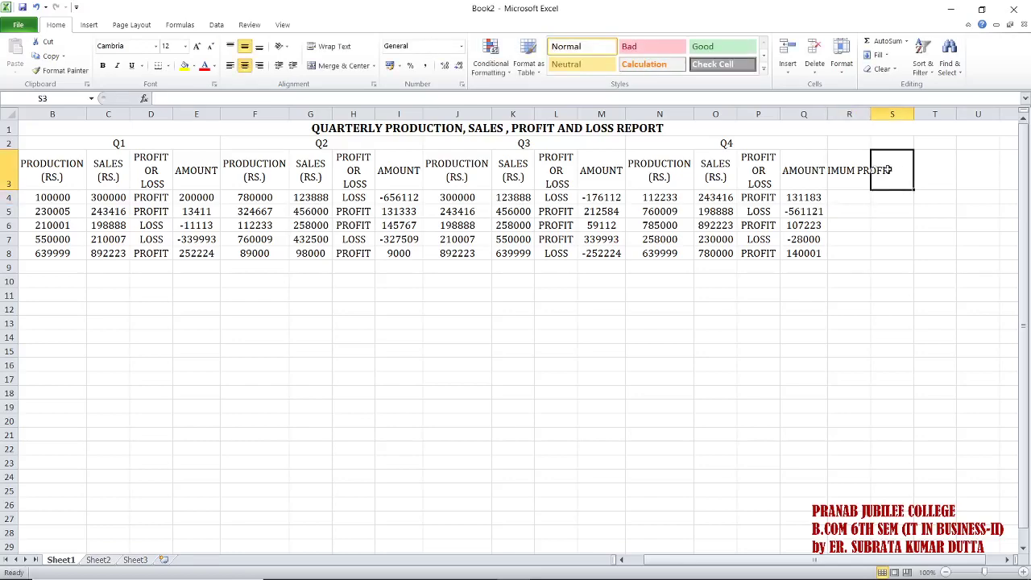
double_click(872, 113)
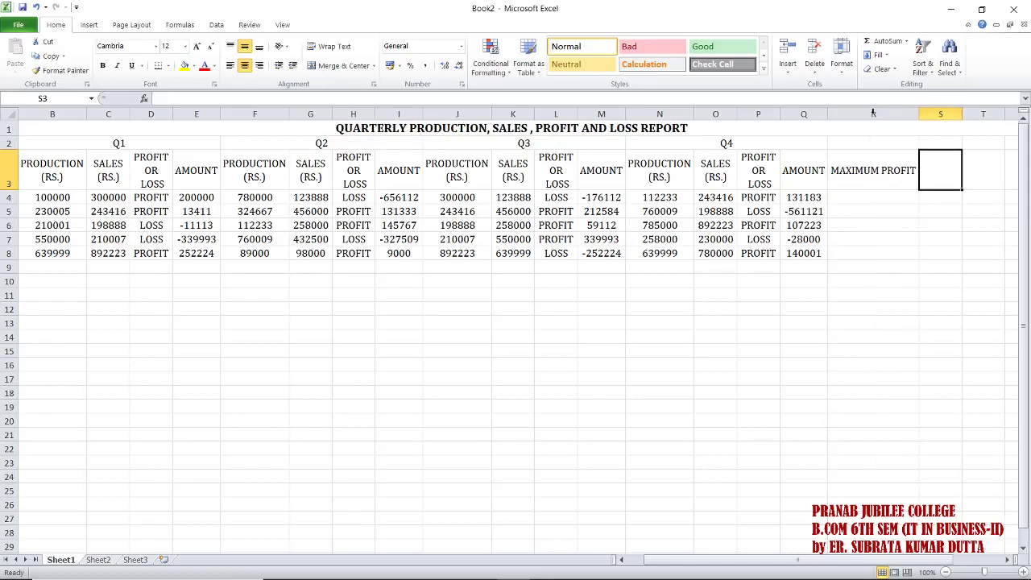
click(880, 171)
double_click(880, 171)
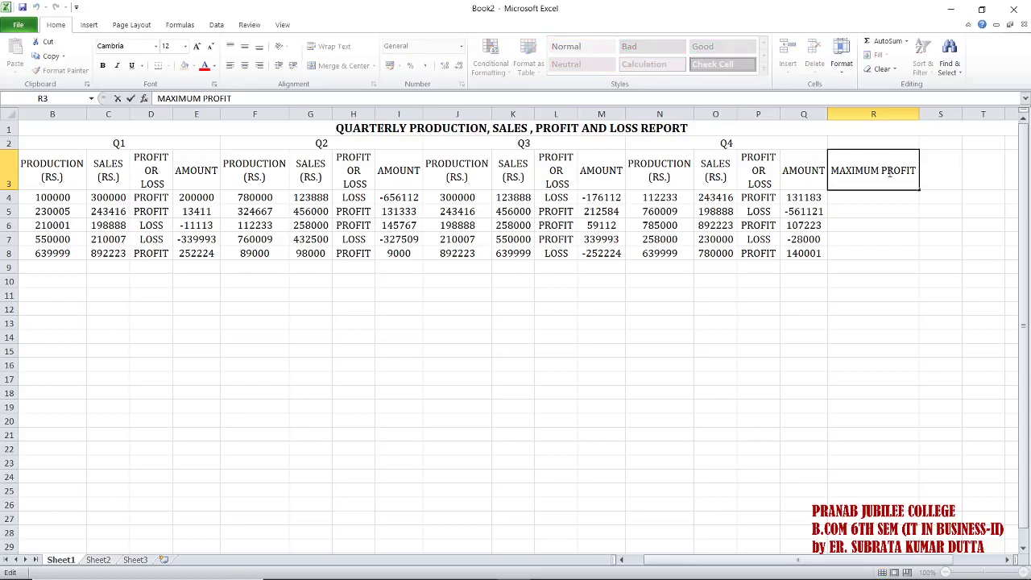
key(alt+Return)
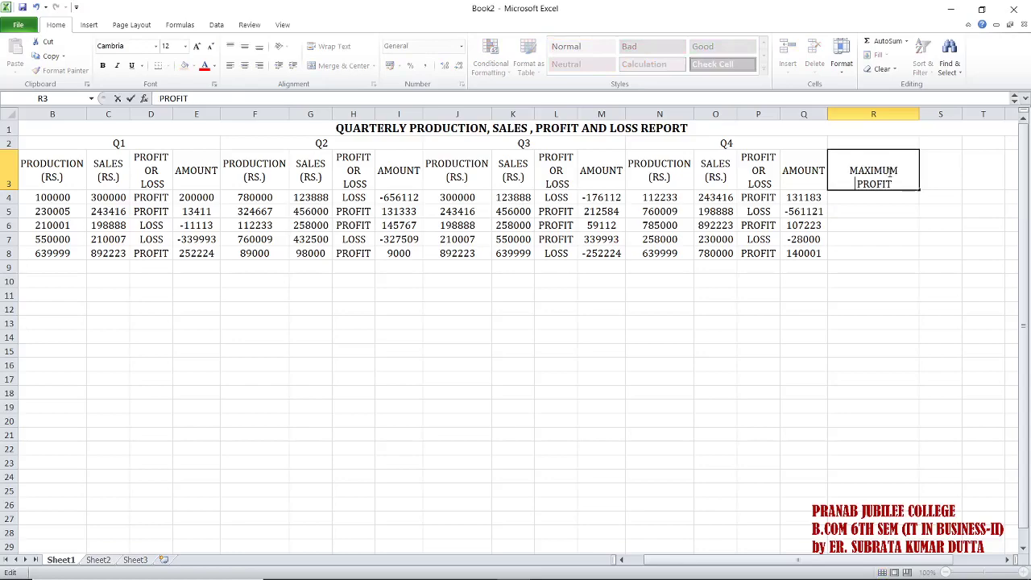
click(932, 173)
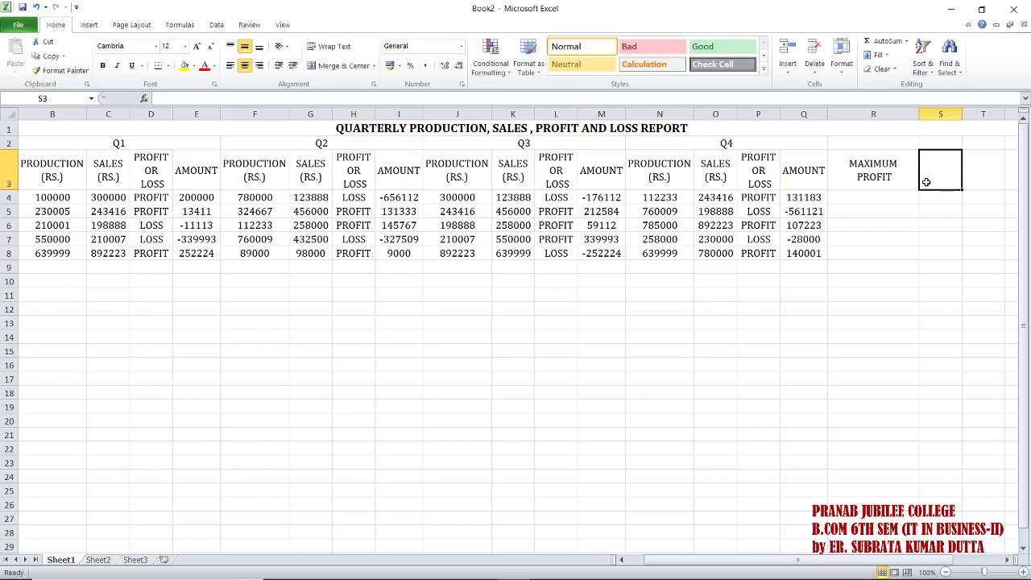
Replace the word MAXIMUM with AVERAGE in the R3 header so it reads AVERAGE PROFIT.
double_click(896, 163)
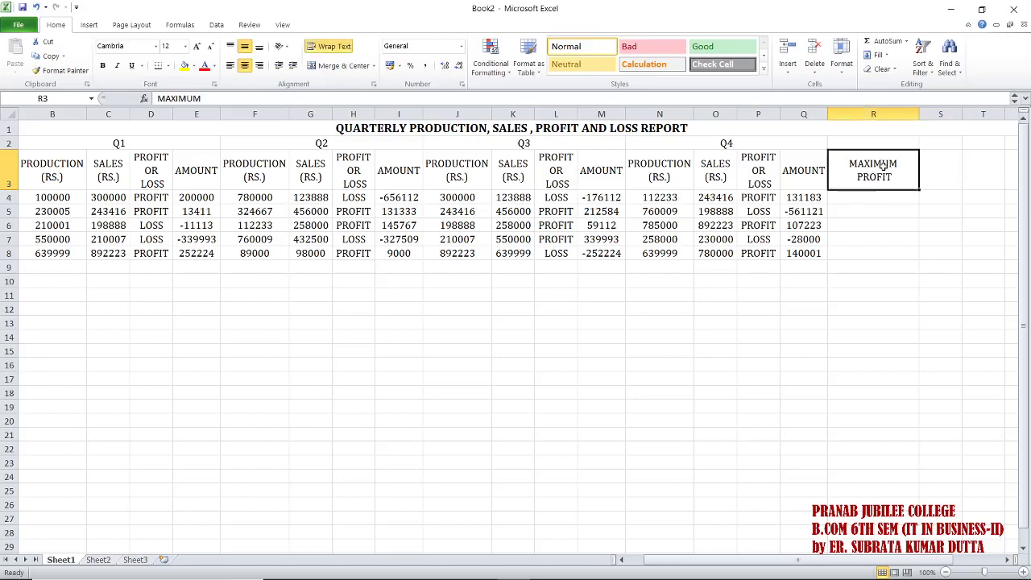
double_click(895, 163)
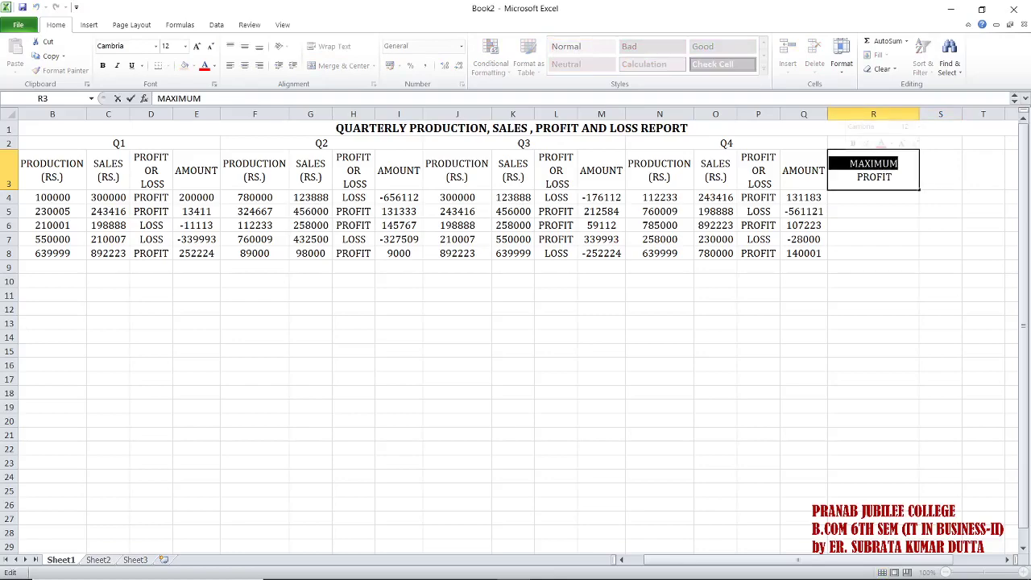
text(AVERAGE)
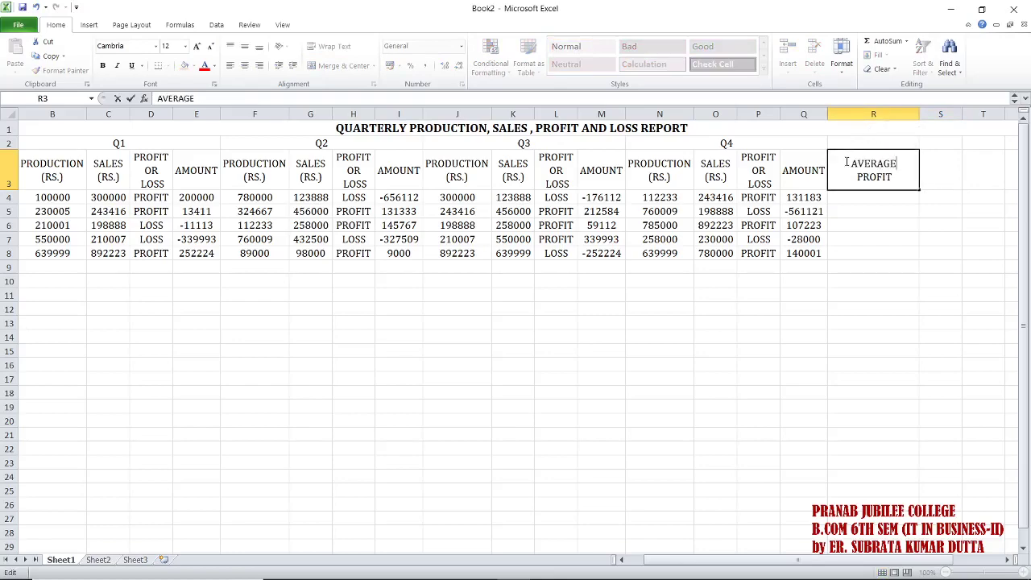
Enter the header MAXIMUM PROFIT in cell S3, with PROFIT on a second line.
click(936, 168)
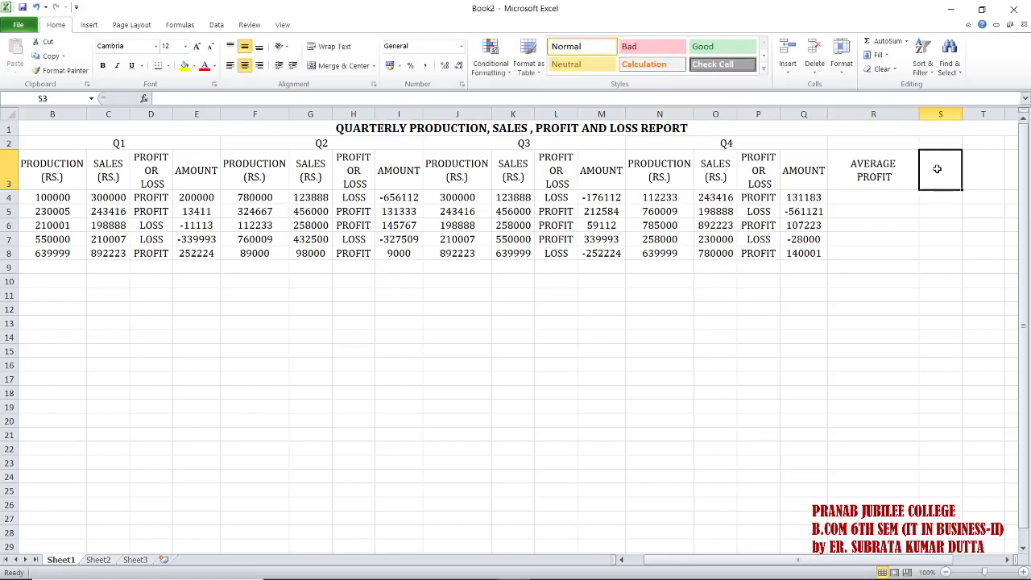
text(MAXI)
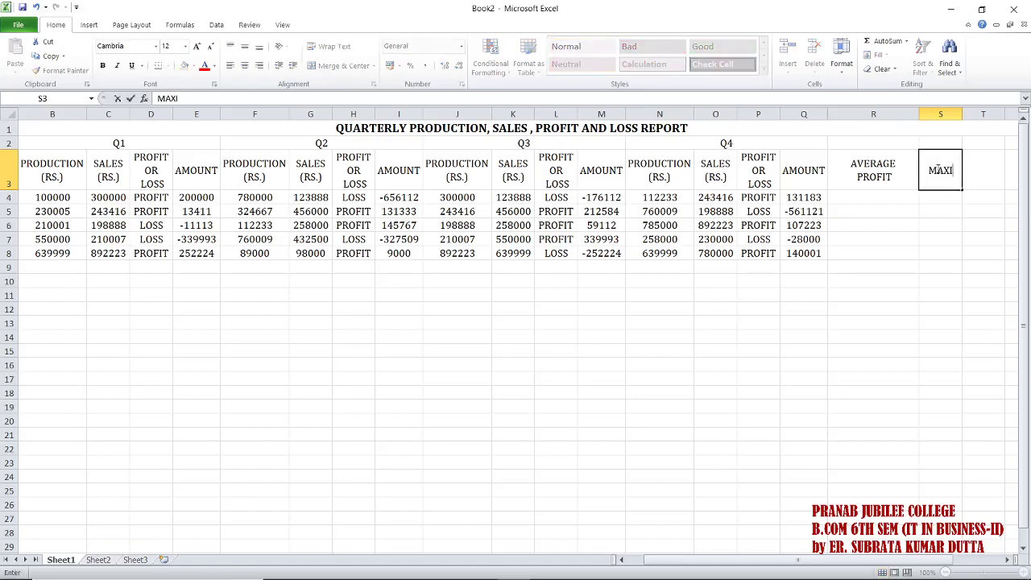
text(MUM)
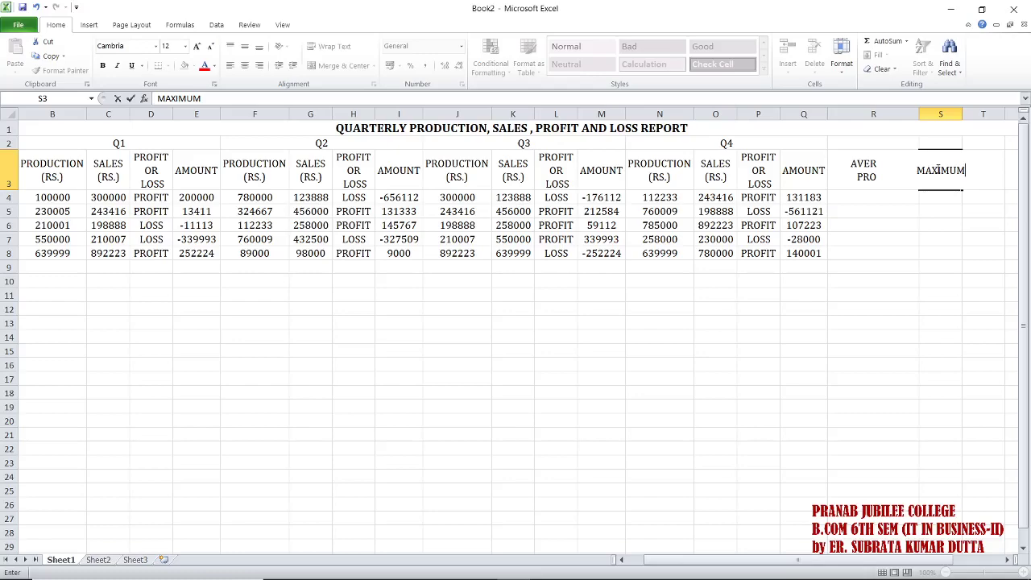
key(alt+Return)
text(PROFIT)
double_click(977, 166)
click(977, 166)
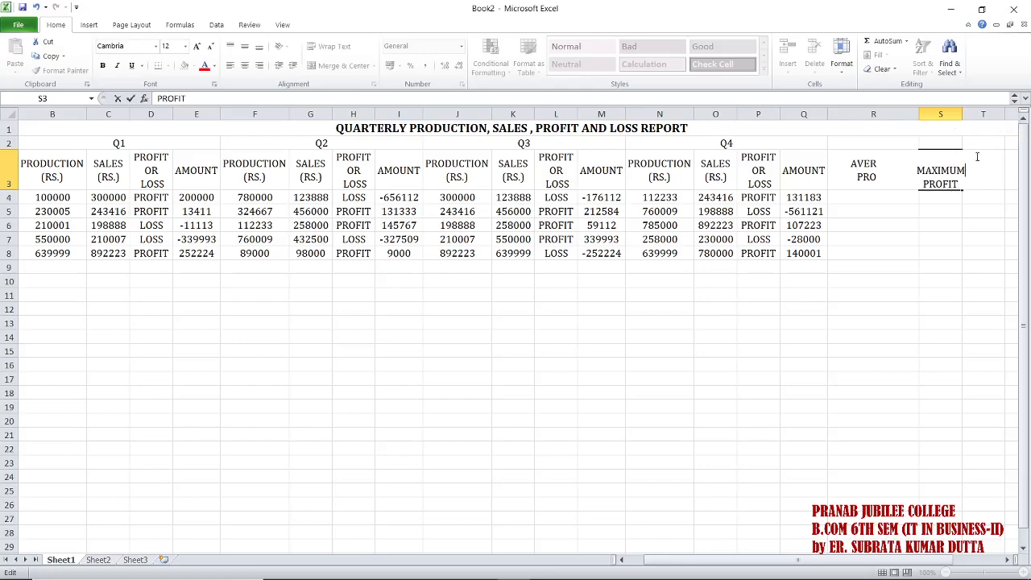
Narrow the AVERAGE PROFIT column and widen the MAXIMUM PROFIT column so that MAXIMUM fits on one line.
click(964, 114)
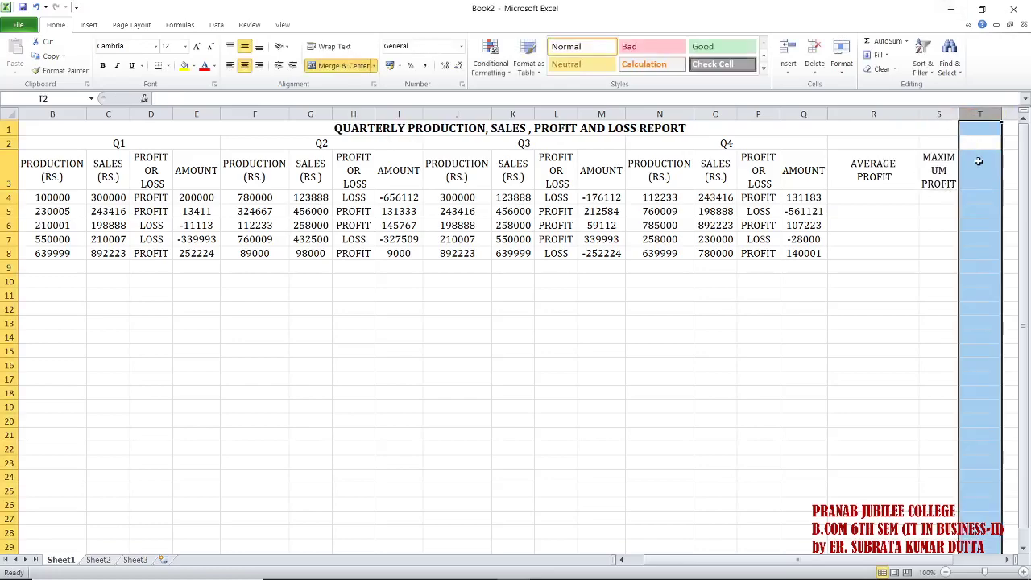
click(976, 166)
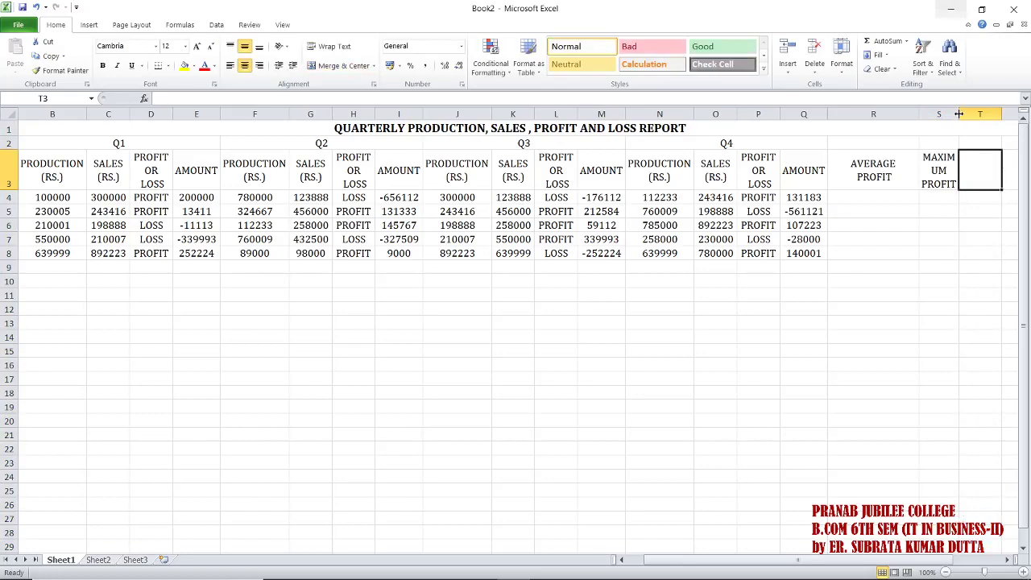
drag(918, 114, 956, 114)
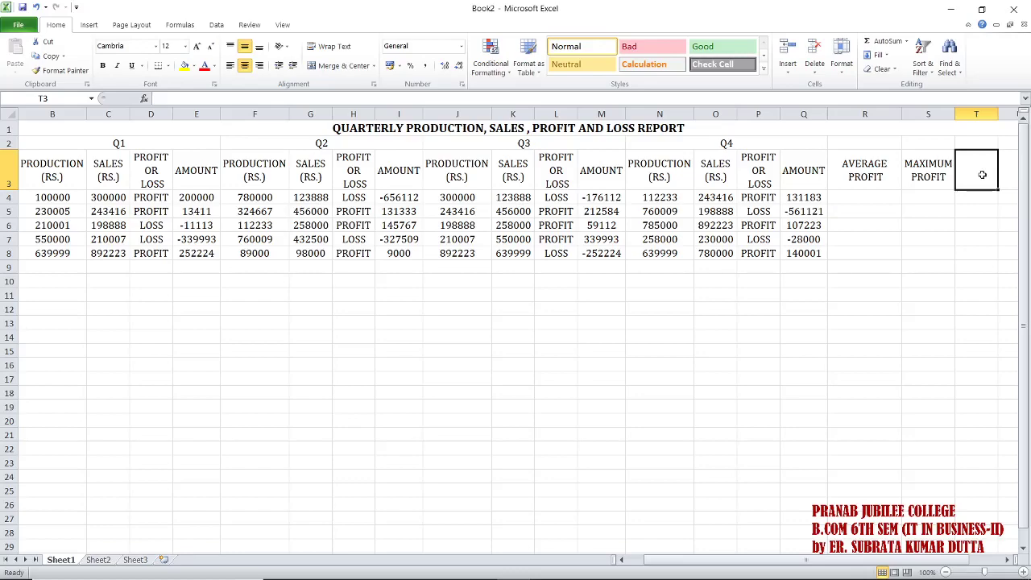
Enter the header MAXIMUM PROFIT QUARTER in cell T3.
text(MA)
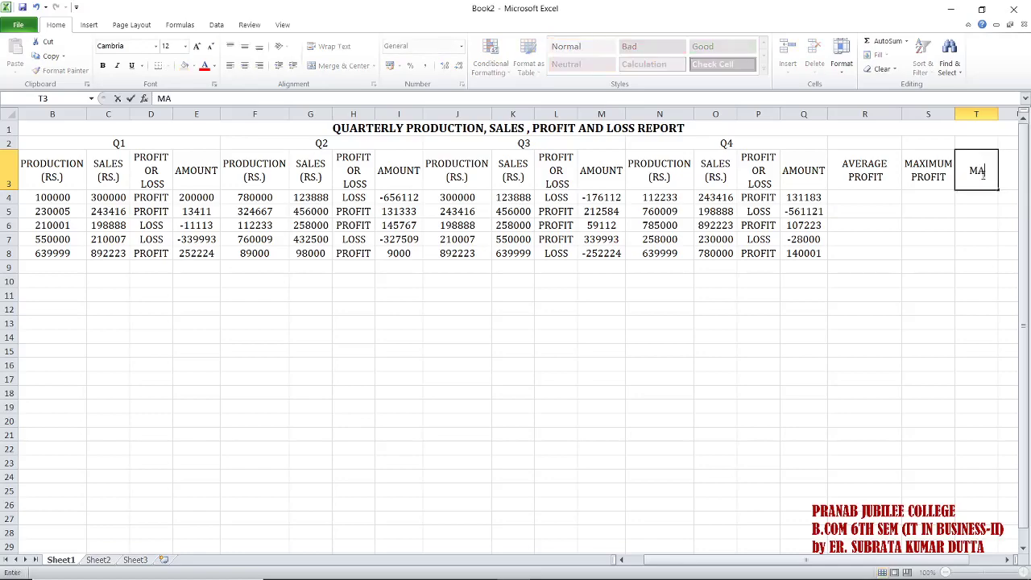
text(XIMUM PRIF)
key(BackSpace)
key(BackSpace)
text(OFIT)
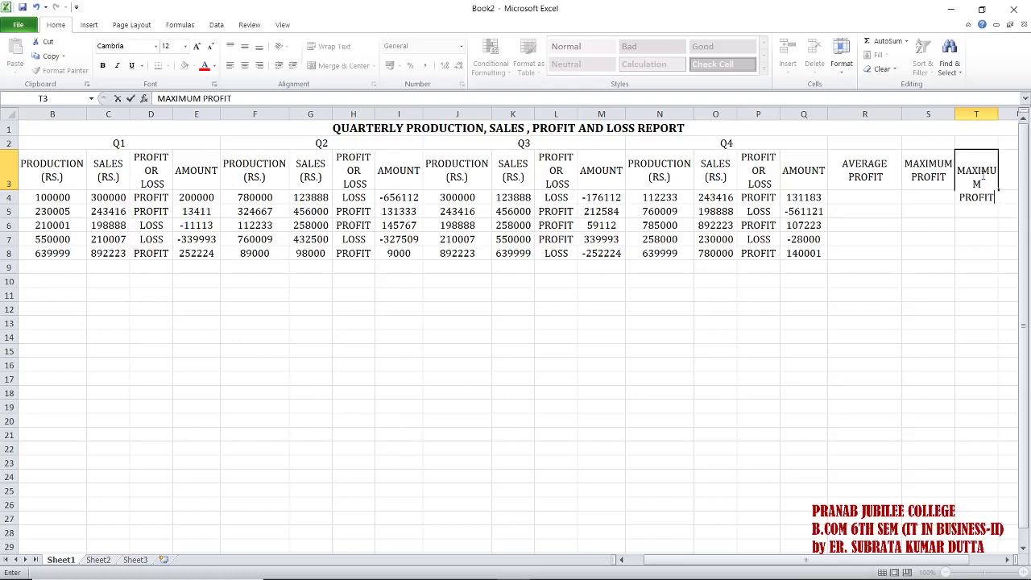
text( QUARTER)
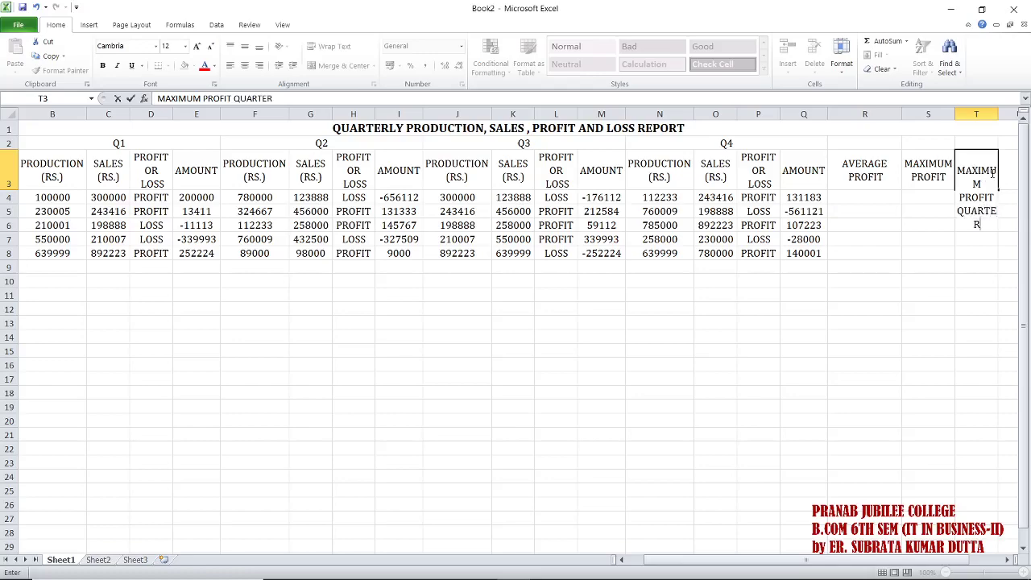
double_click(976, 172)
click(992, 174)
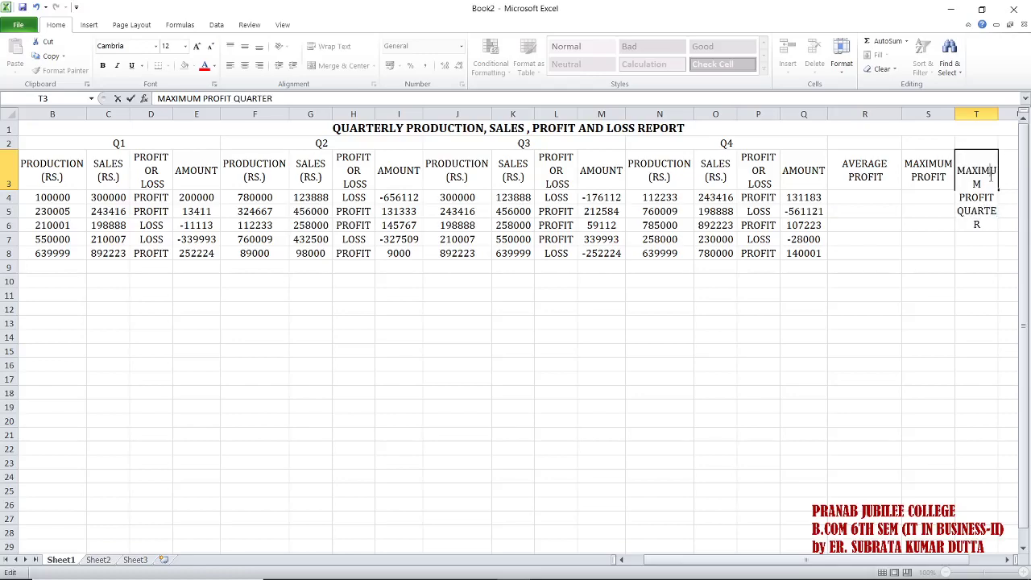
click(940, 223)
click(989, 176)
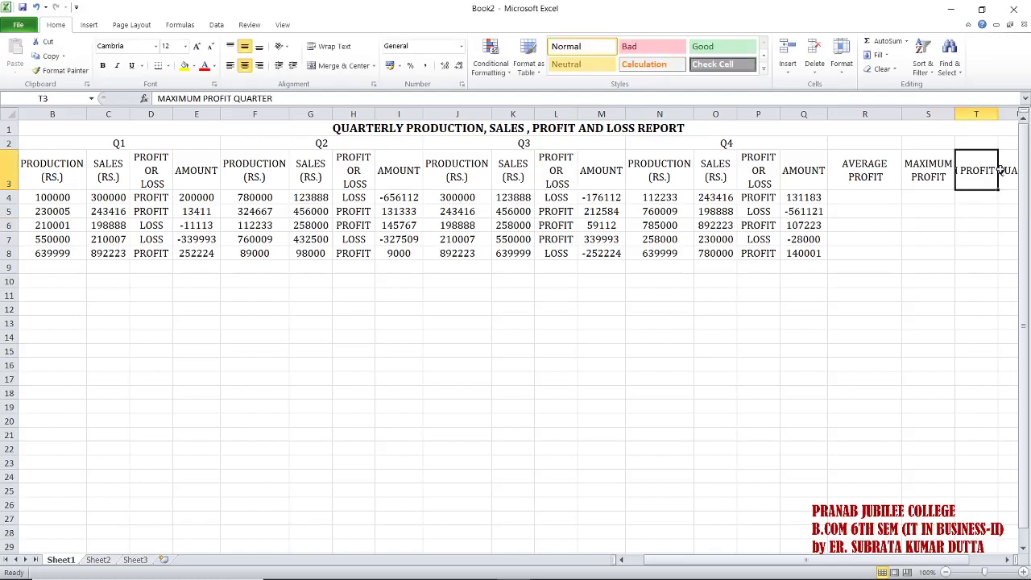
click(1003, 171)
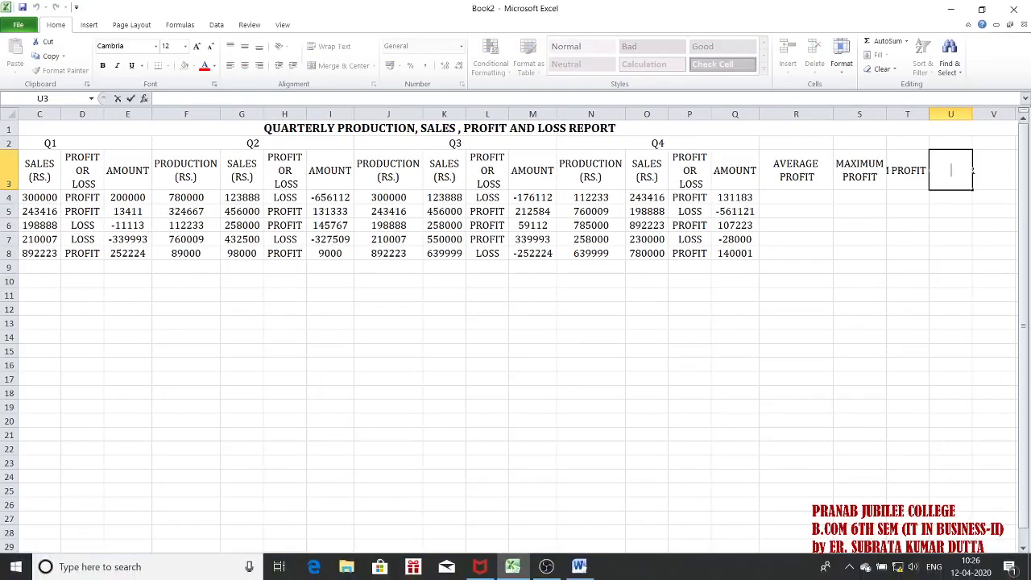
click(547, 566)
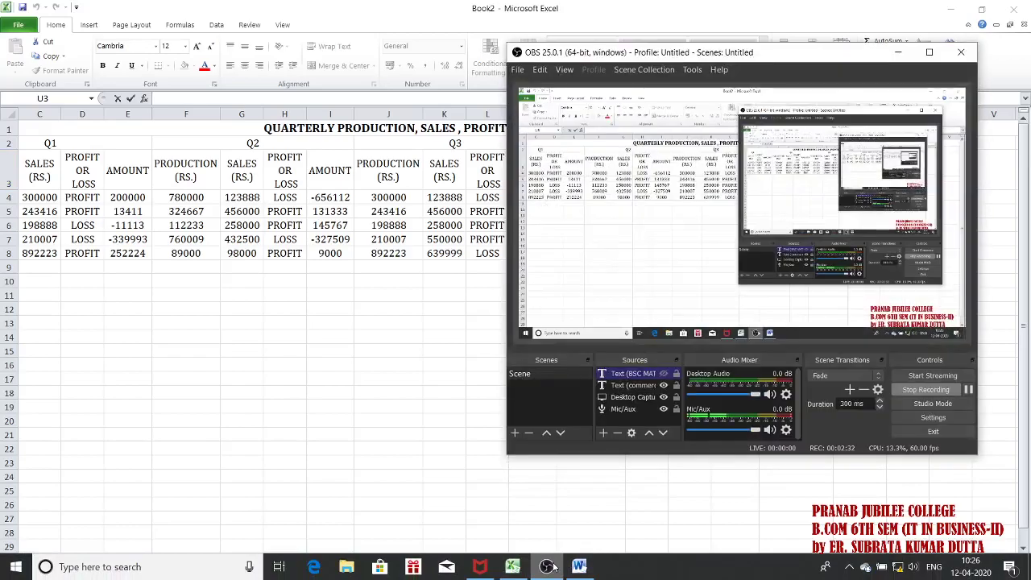
click(547, 566)
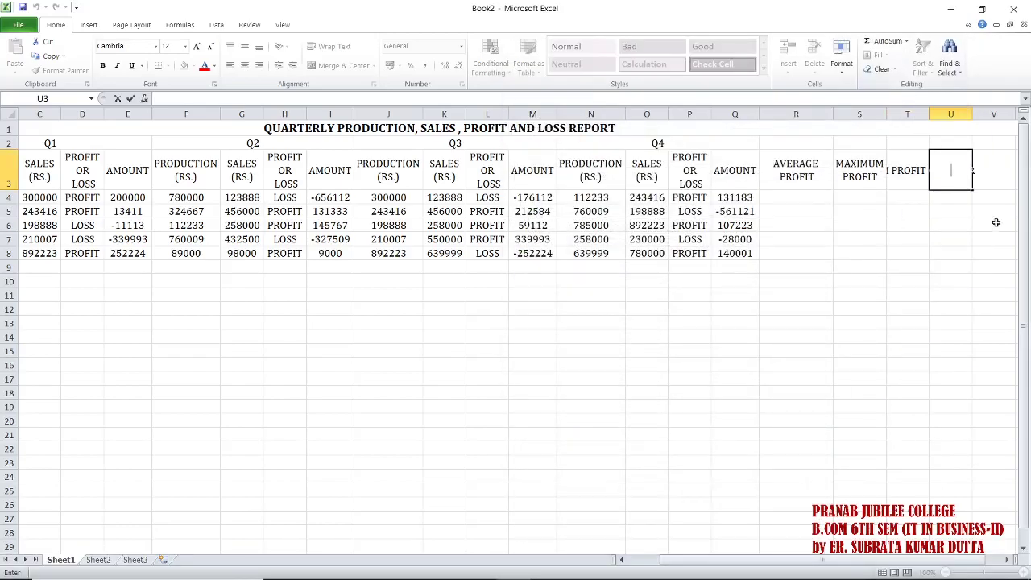
click(905, 168)
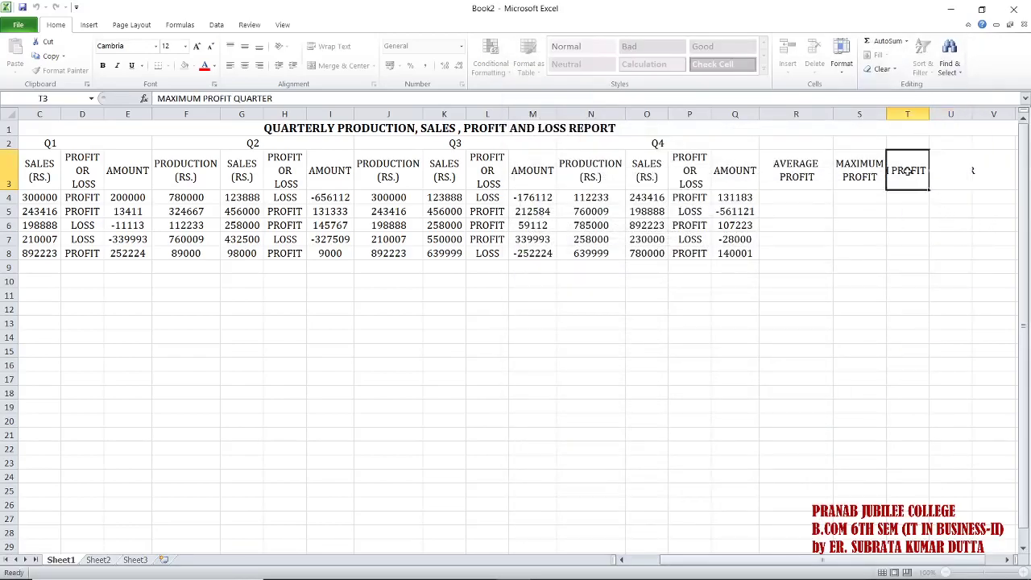
click(957, 174)
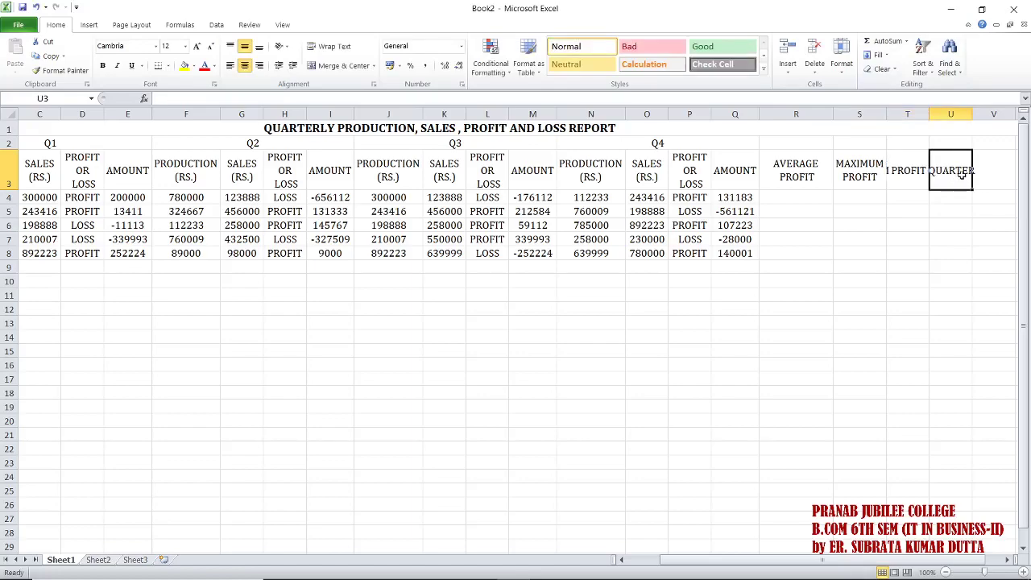
Break the T3 header into three lines, MAXIMUM, PROFIT and QUARTER, and narrow column T to suit.
double_click(930, 114)
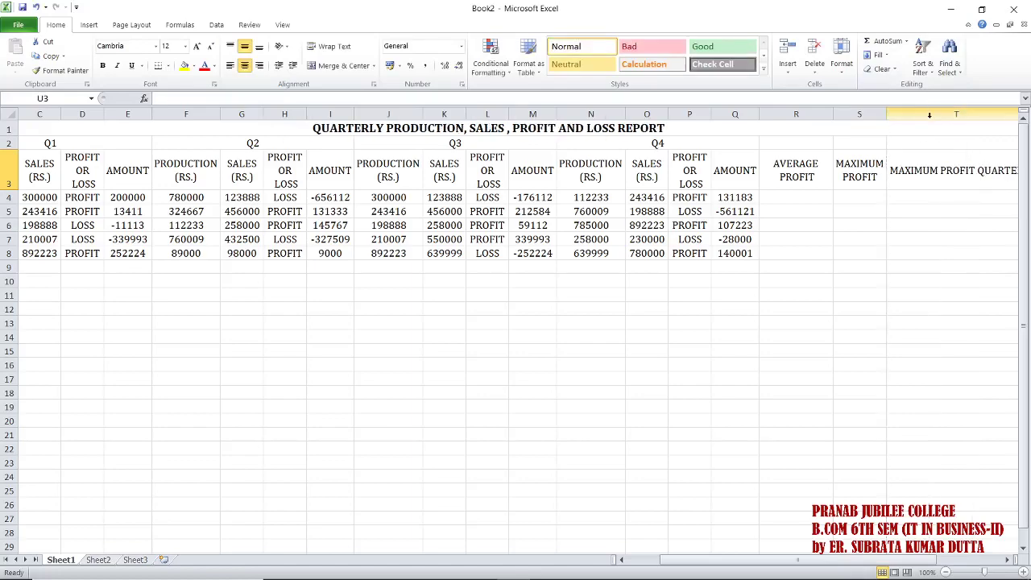
double_click(941, 170)
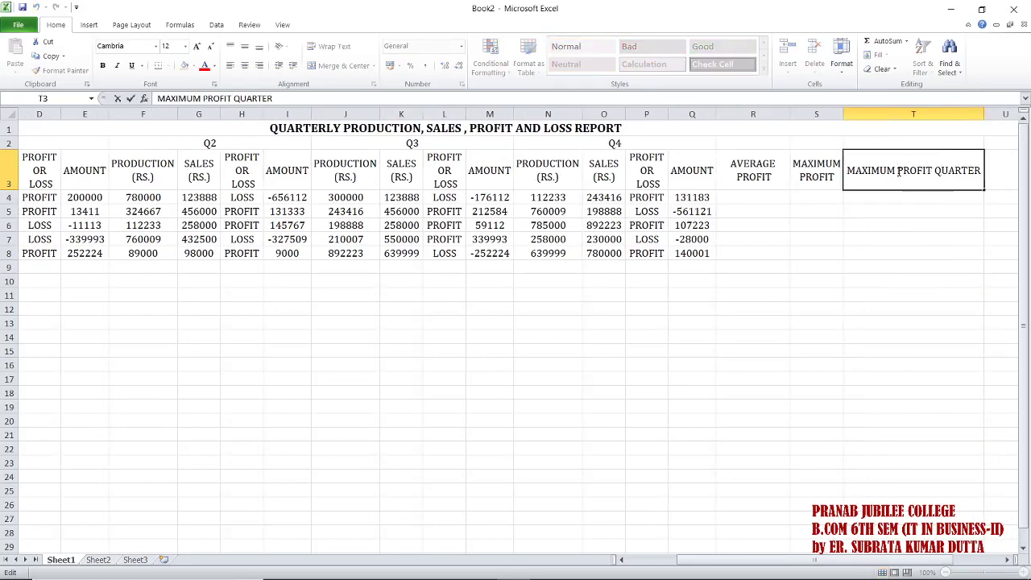
key(alt+Return)
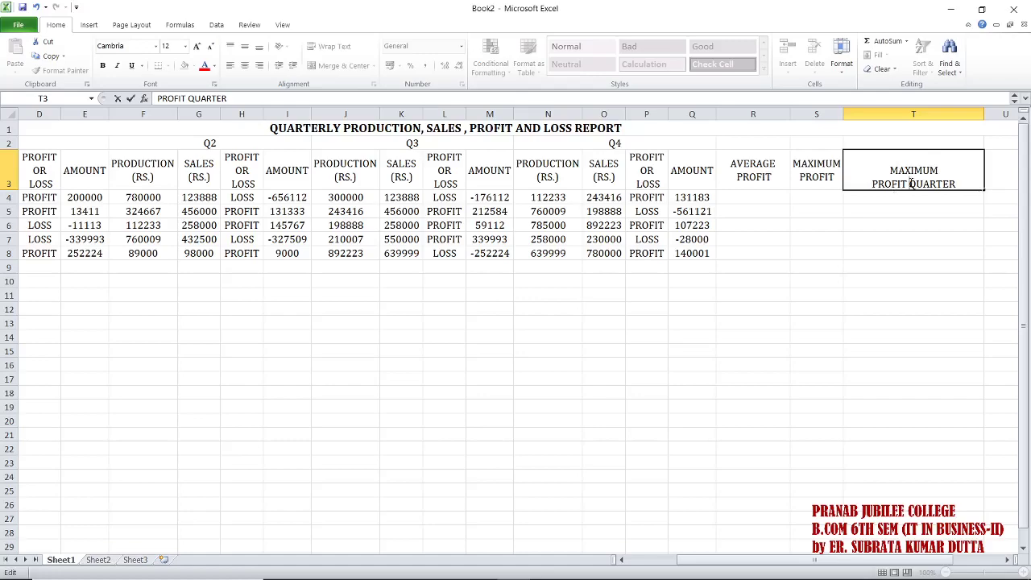
key(alt+Return)
click(904, 266)
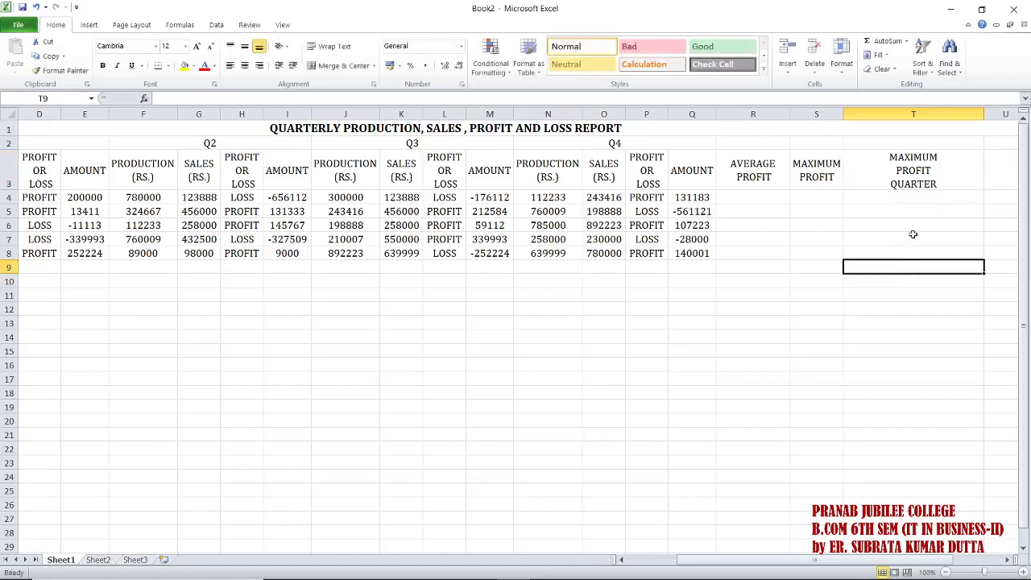
drag(983, 119, 925, 119)
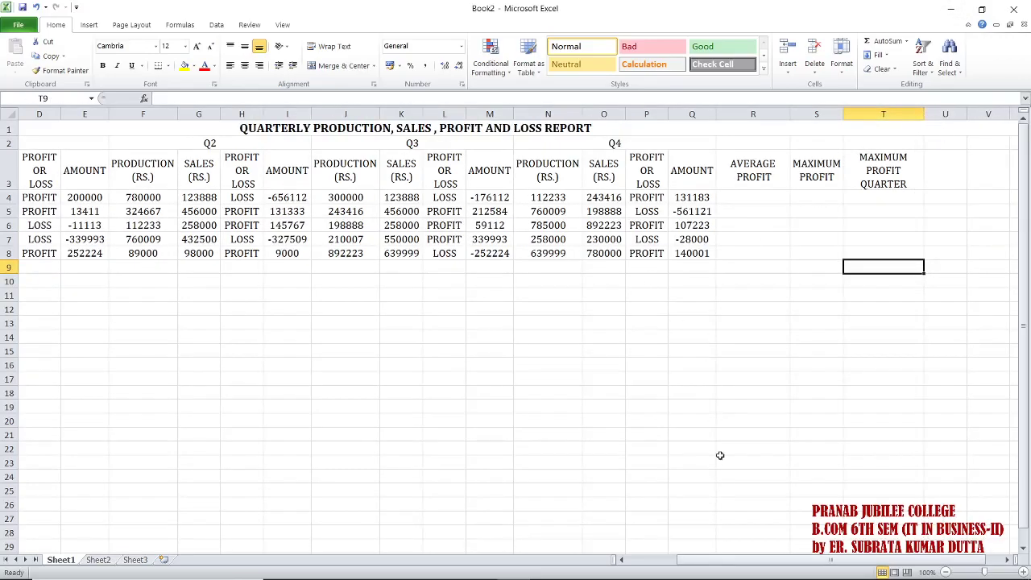
Calculate the average of the four quarterly amounts in R4 with =AVG(E4,I4,M4,Q4), accepting the proposed correction to =AVERAGE(E4,I4,M4,Q4).
drag(757, 563, 714, 565)
click(832, 200)
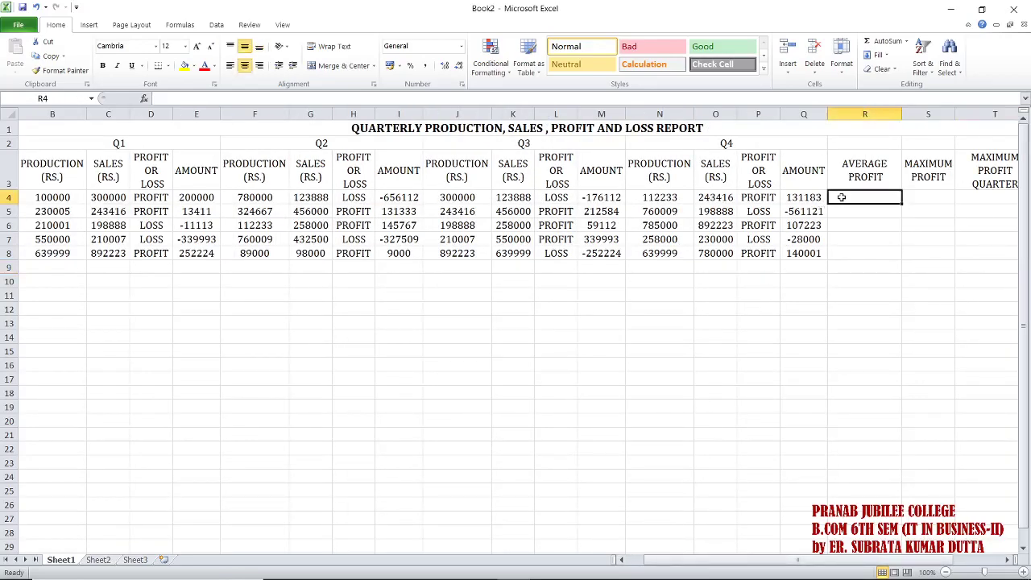
click(230, 99)
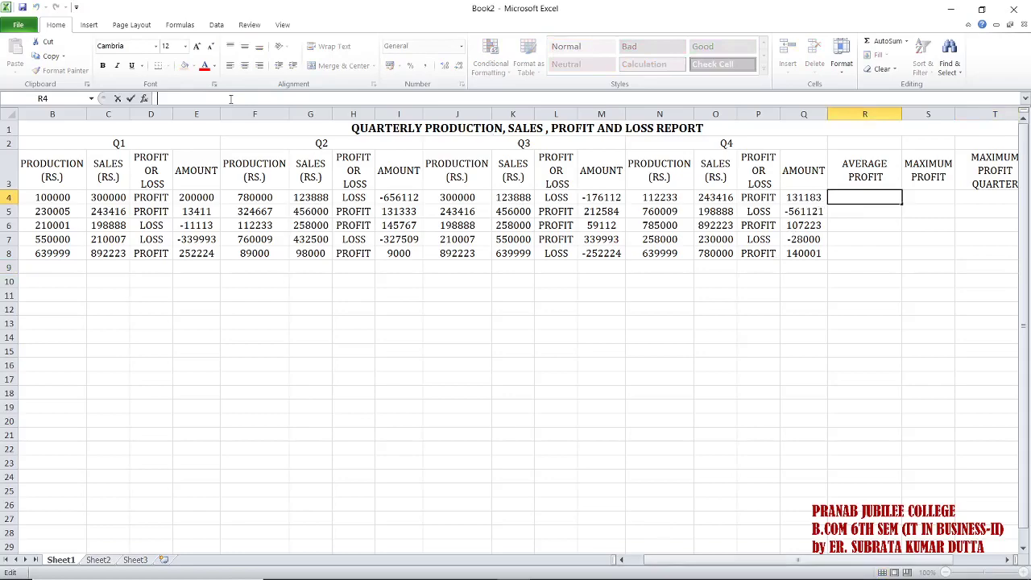
text(=)
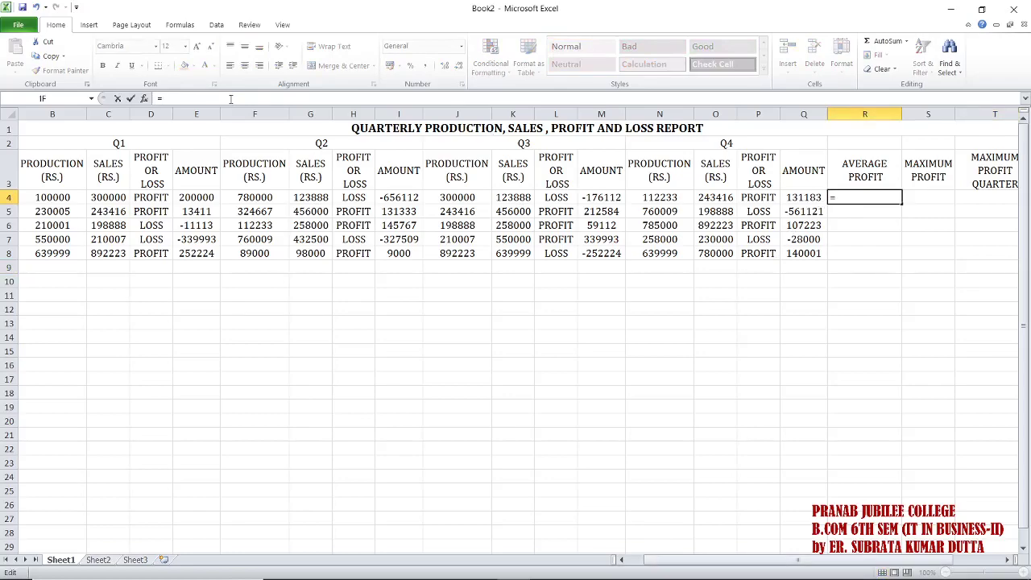
text(AVG()
click(183, 197)
text(,)
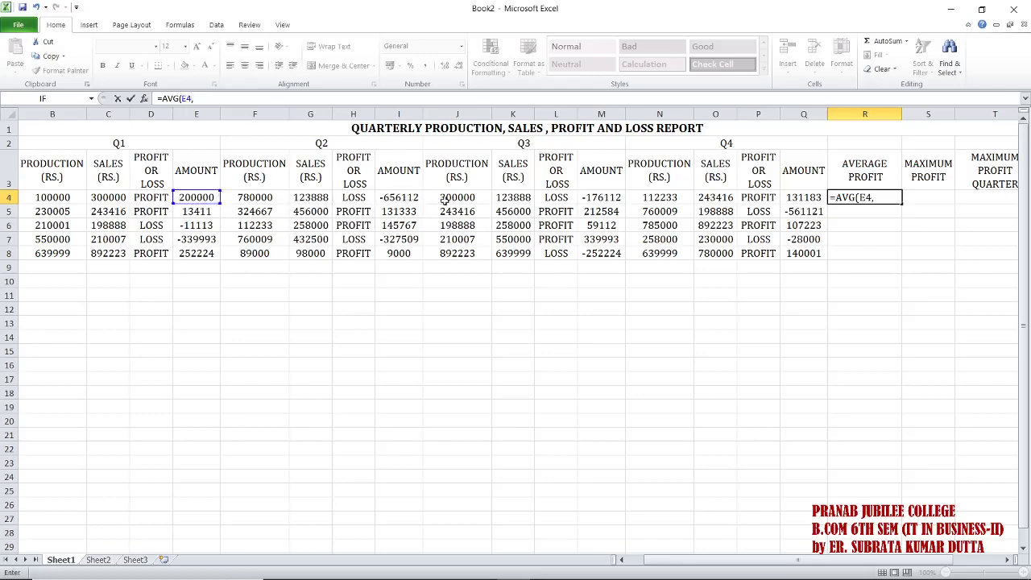
click(398, 198)
text(,)
click(596, 198)
text(,)
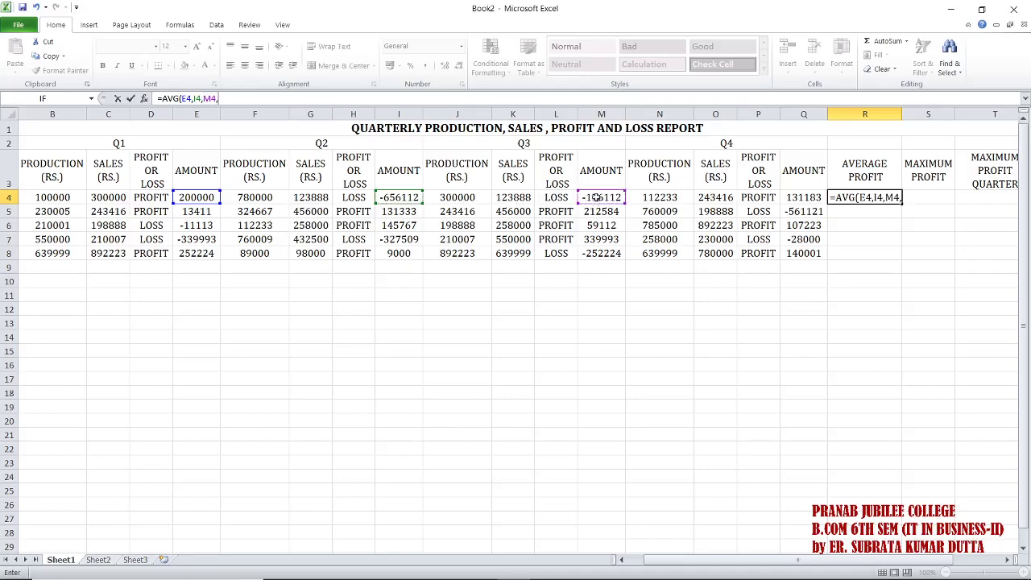
click(799, 197)
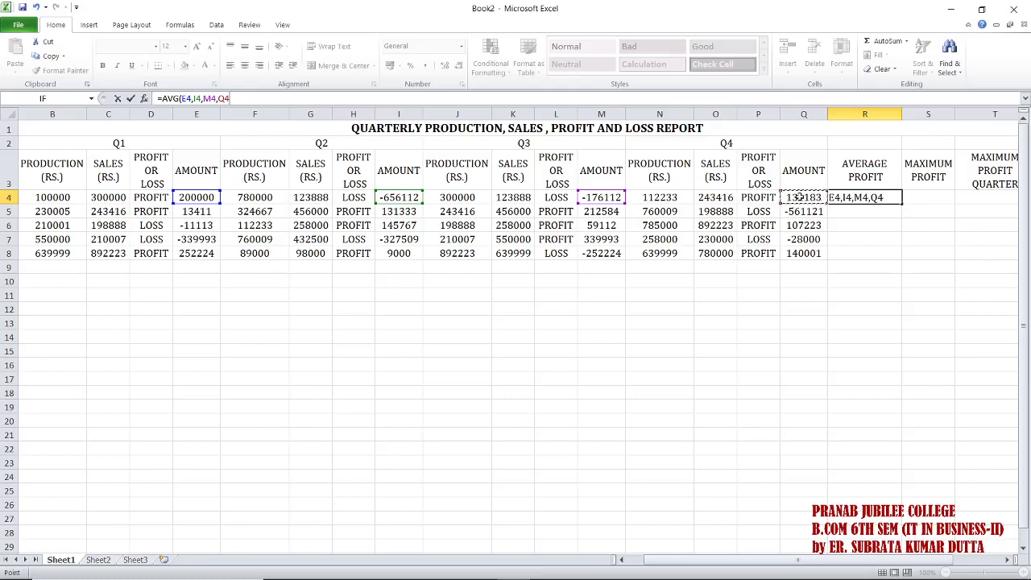
text())
key(Return)
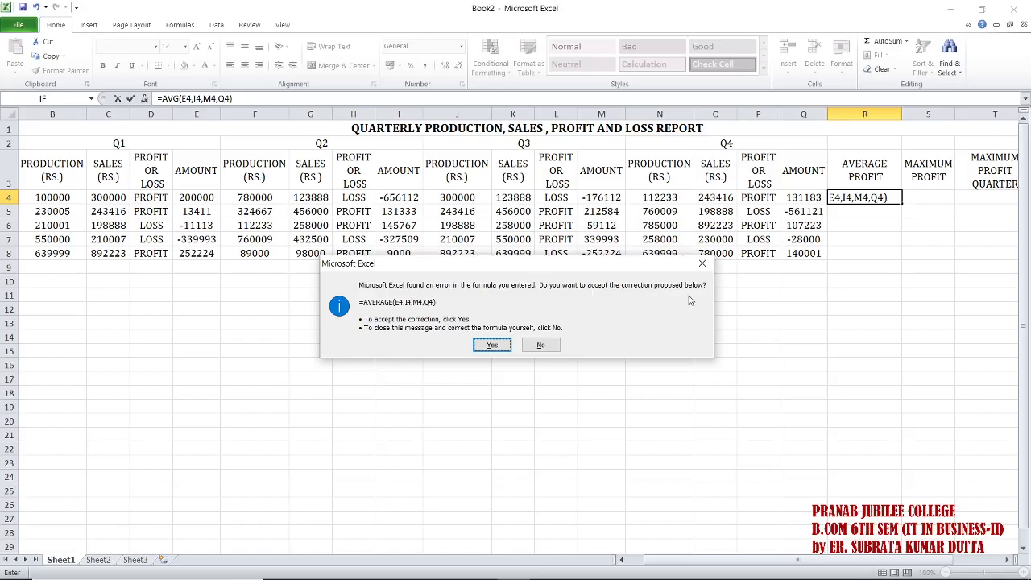
click(477, 344)
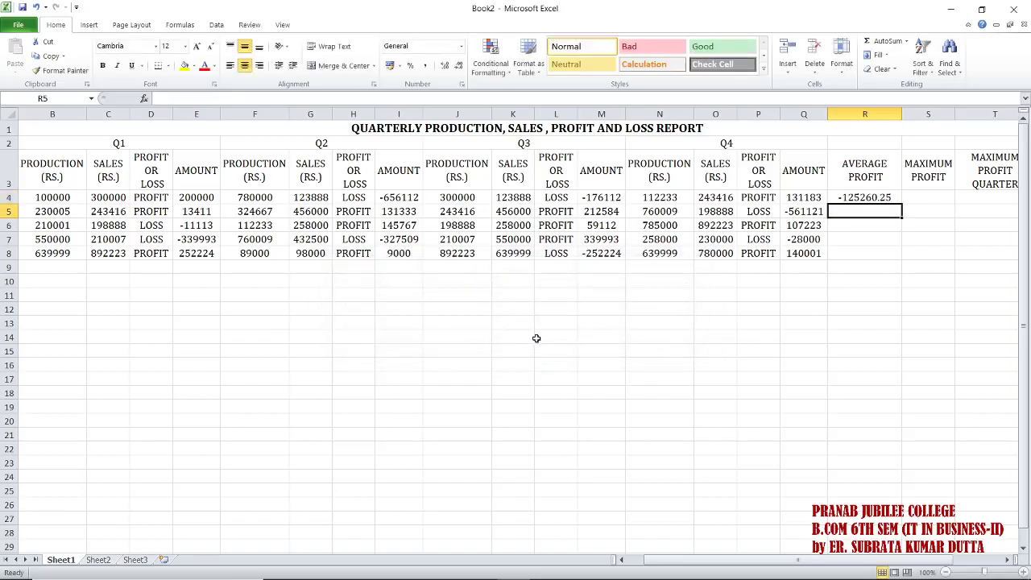
Fill the AVERAGE PROFIT formula from R4 down through R8.
click(860, 196)
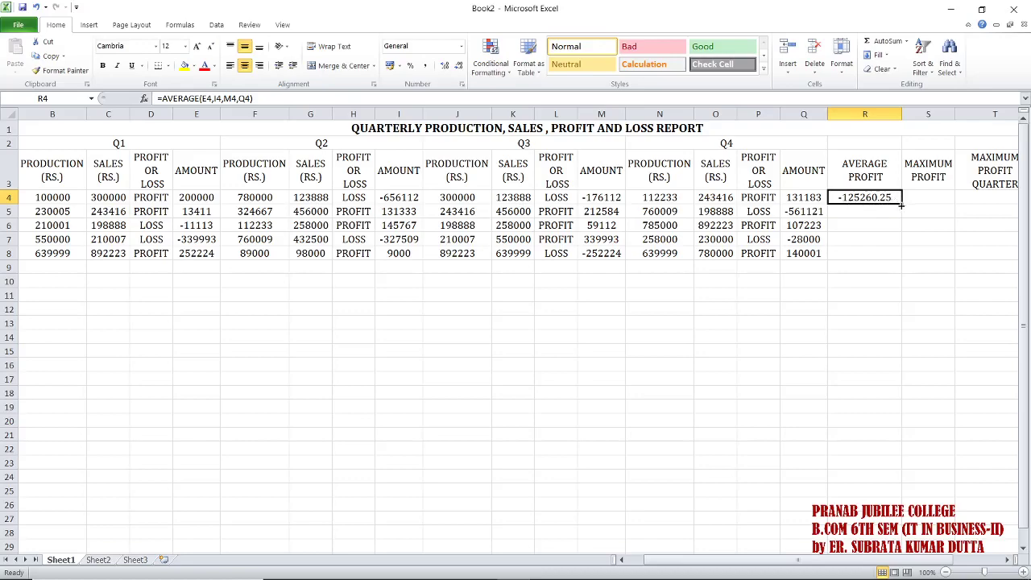
drag(903, 203, 907, 265)
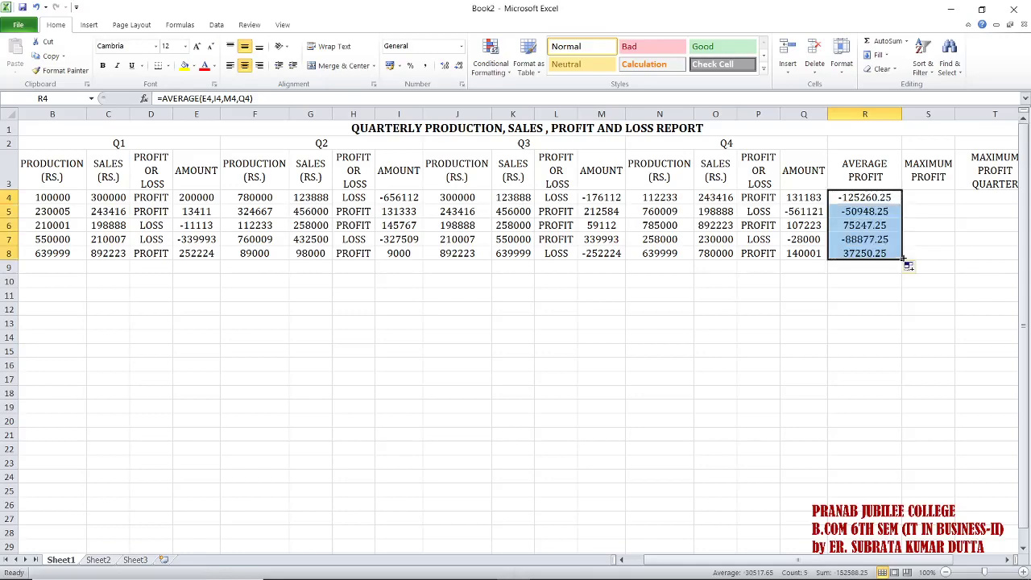
click(909, 234)
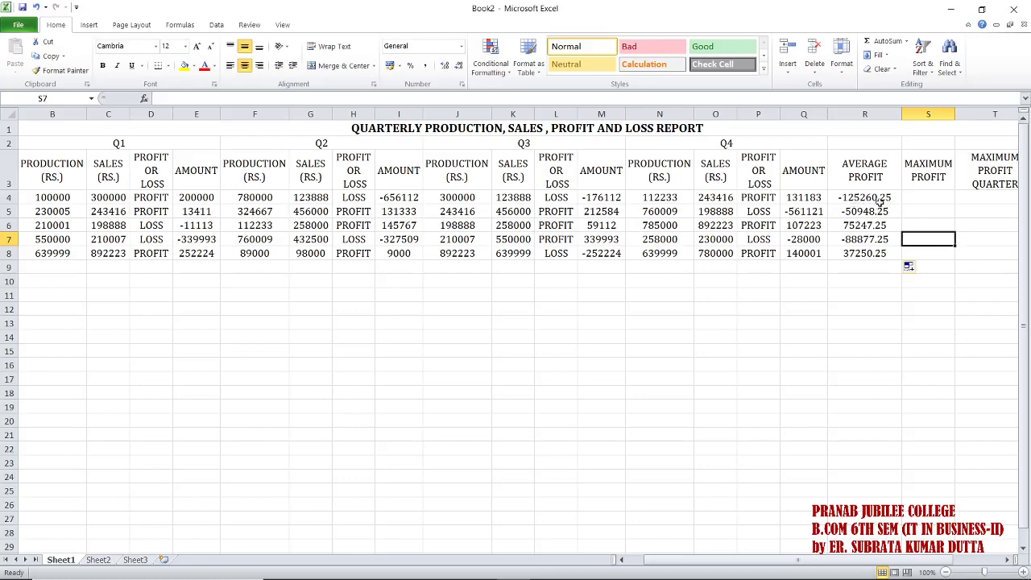
Calculate the highest of the four quarterly amounts in S4 with the formula =MAX(E4,I4,M4,Q4).
click(925, 201)
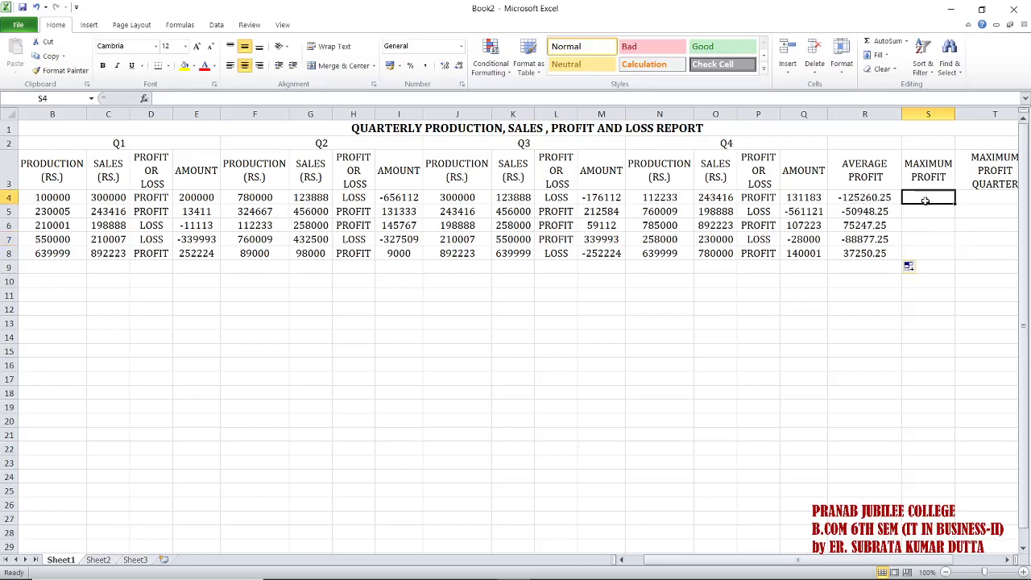
click(486, 98)
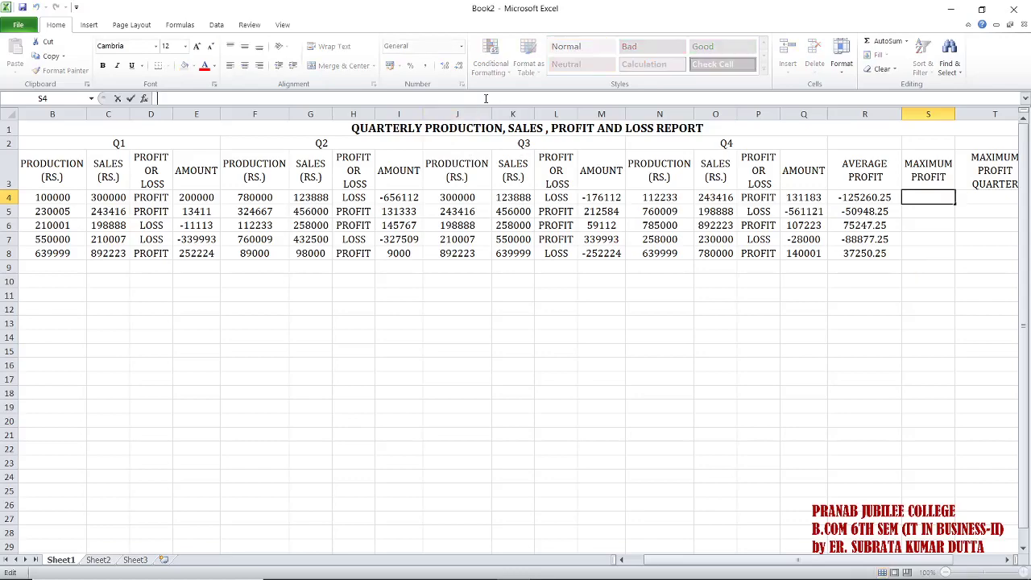
text(=)
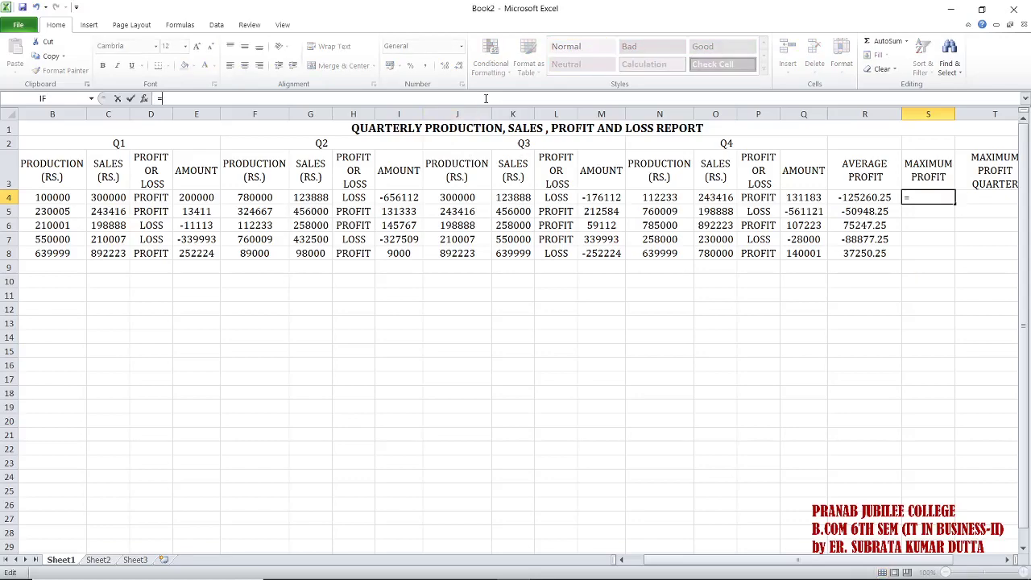
text(M,A)
key(BackSpace)
key(BackSpace)
text(AX)
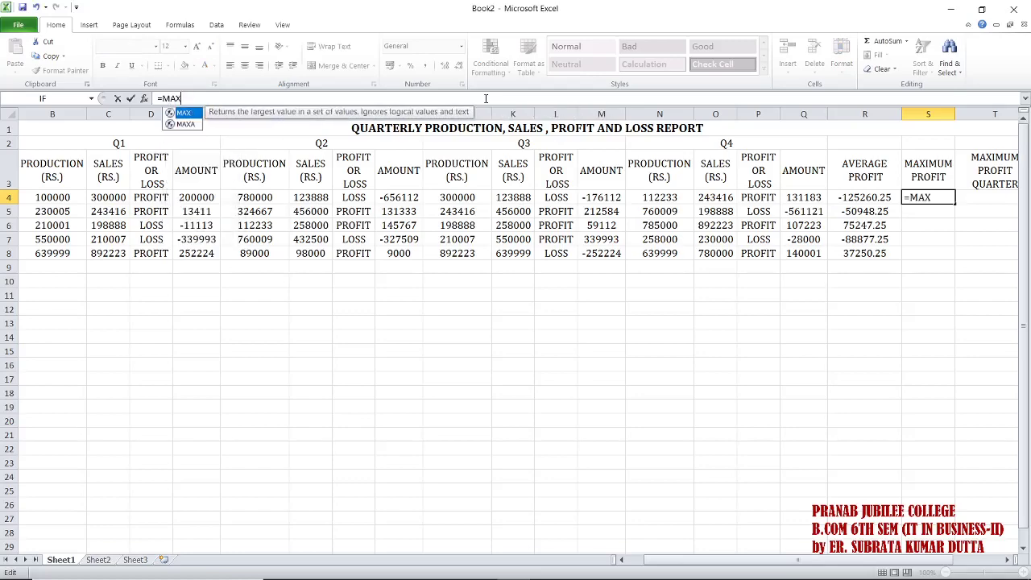
text(()
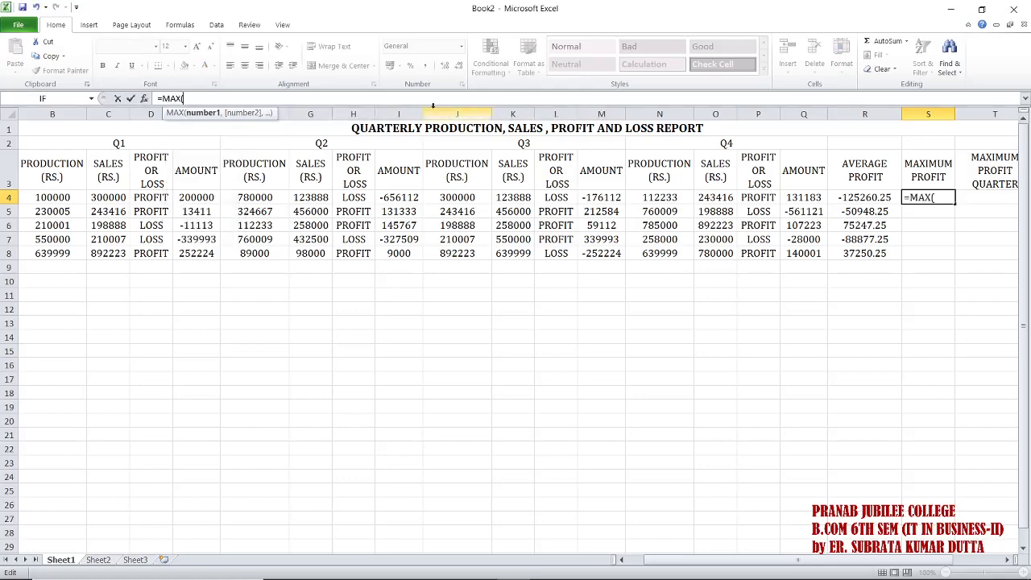
click(196, 196)
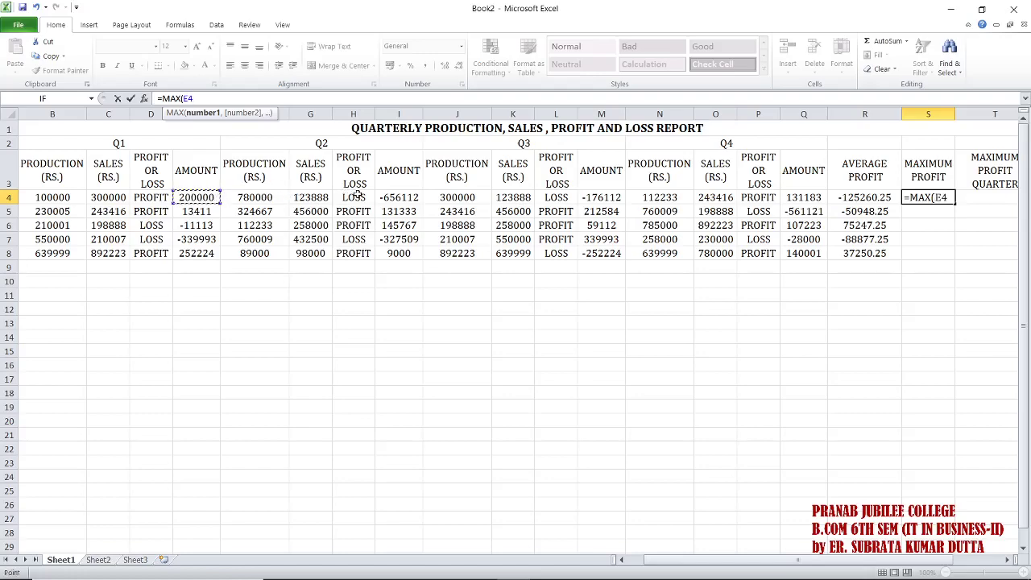
text(,)
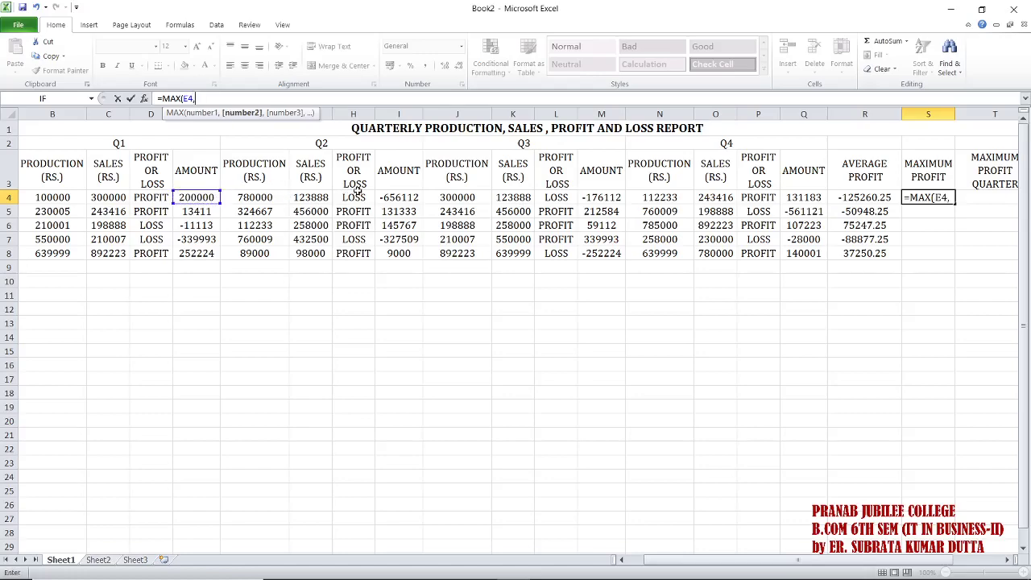
click(399, 197)
text(,)
click(600, 197)
text(,)
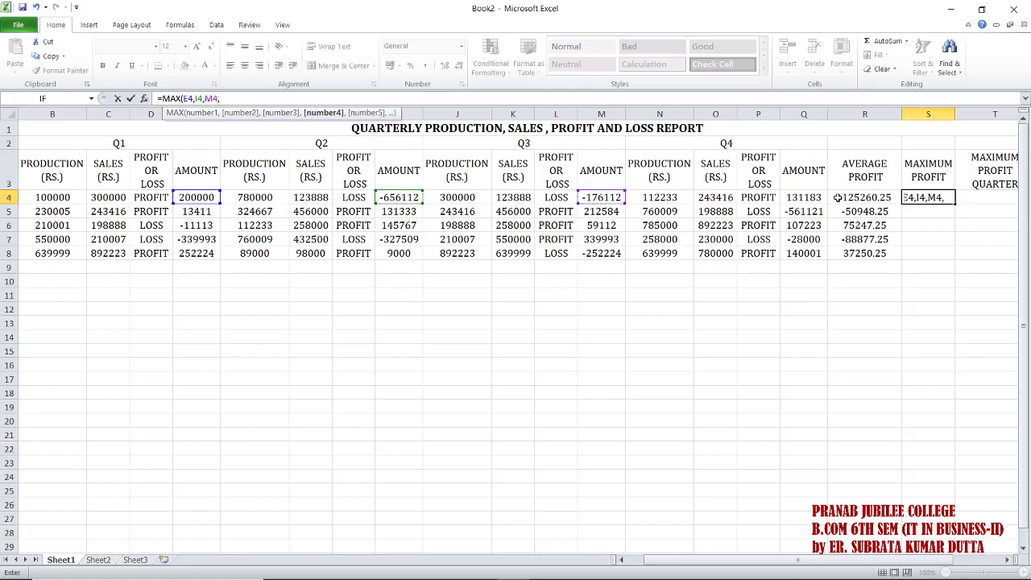
click(811, 197)
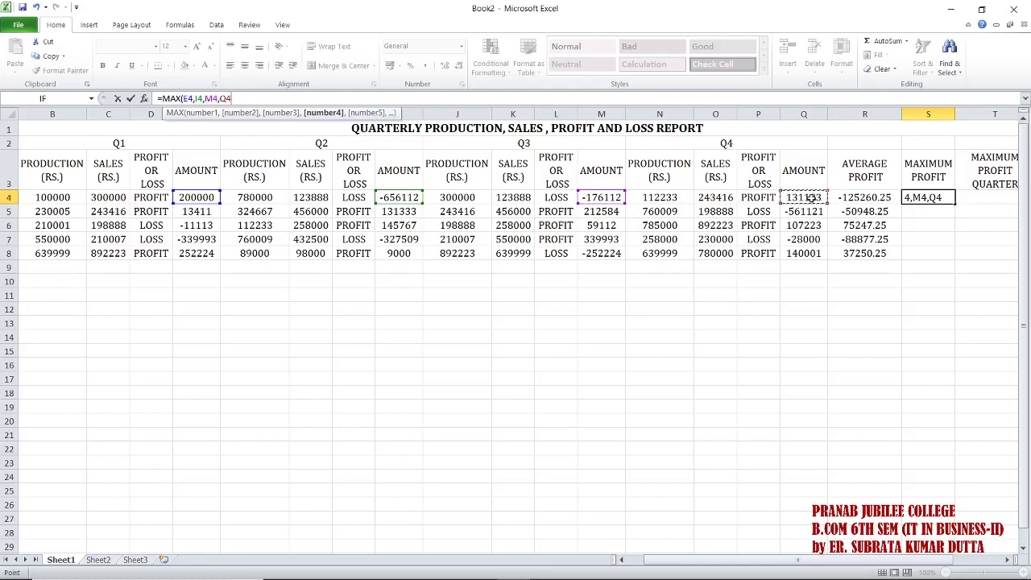
text())
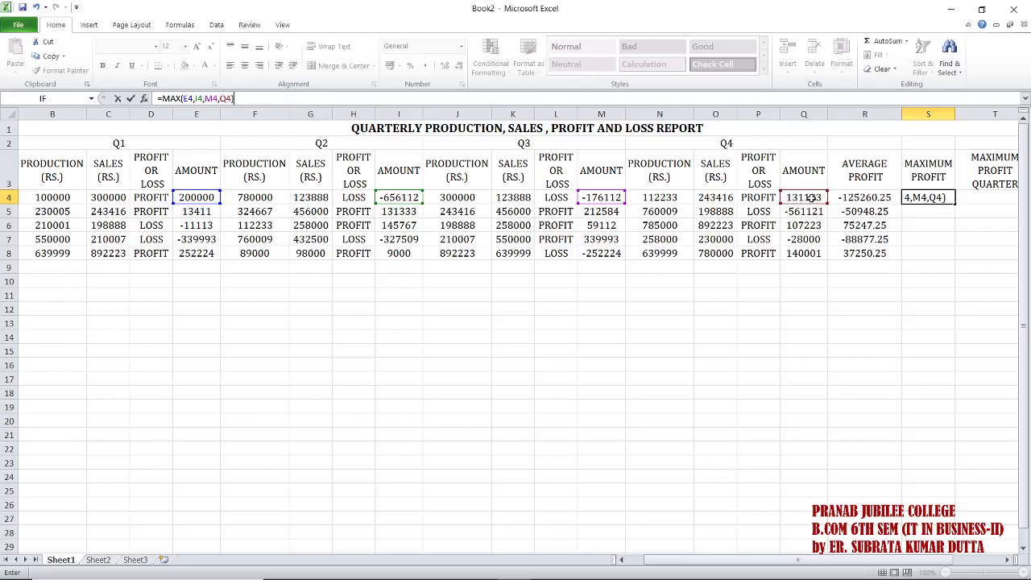
key(Return)
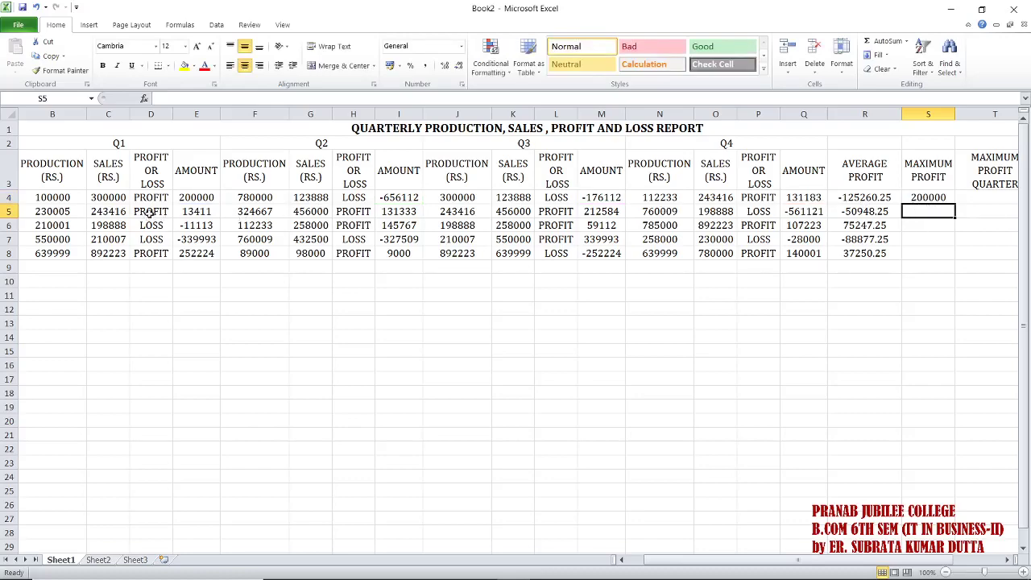
Fill the MAXIMUM PROFIT formula from S4 down through S8.
click(922, 199)
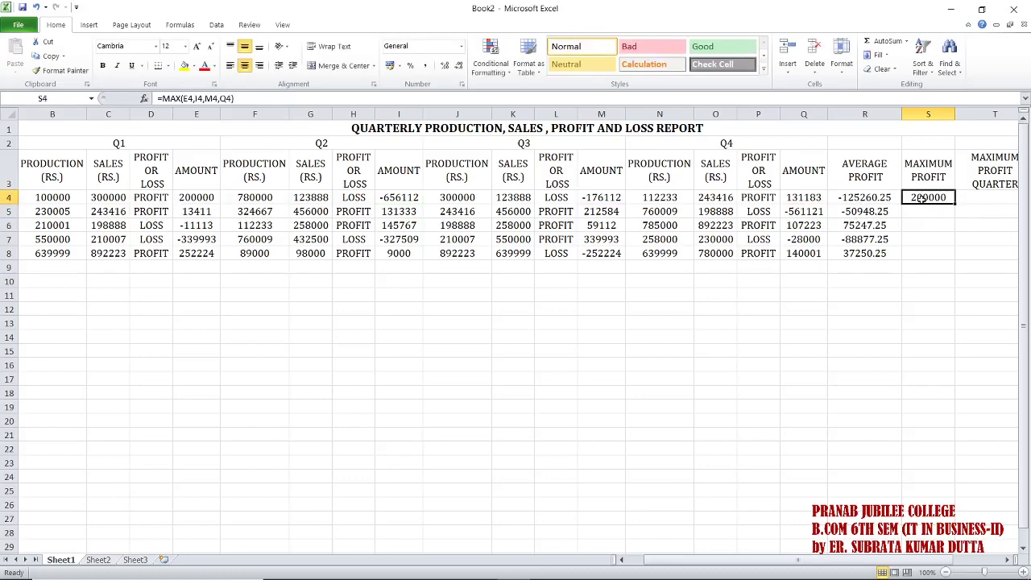
drag(955, 204, 957, 257)
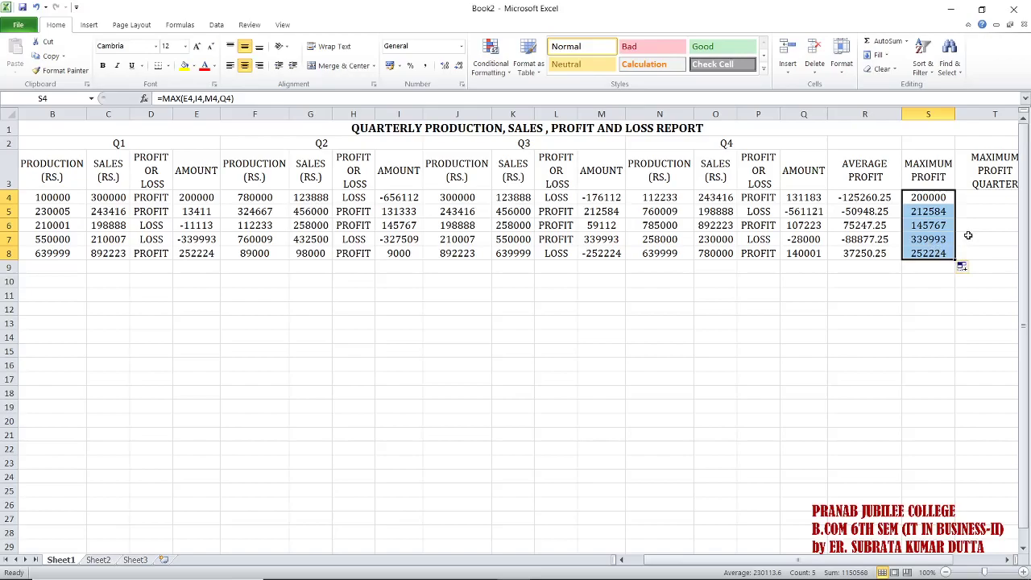
click(968, 236)
Start an IF formula in T4 that tests S4=E4 and returns "Q1" when true.
click(979, 194)
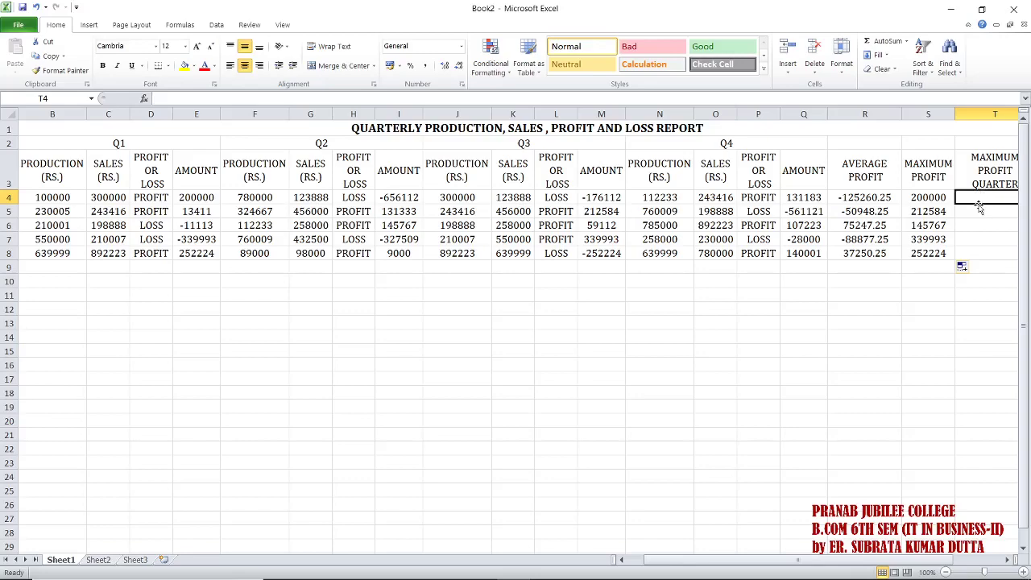
text(=)
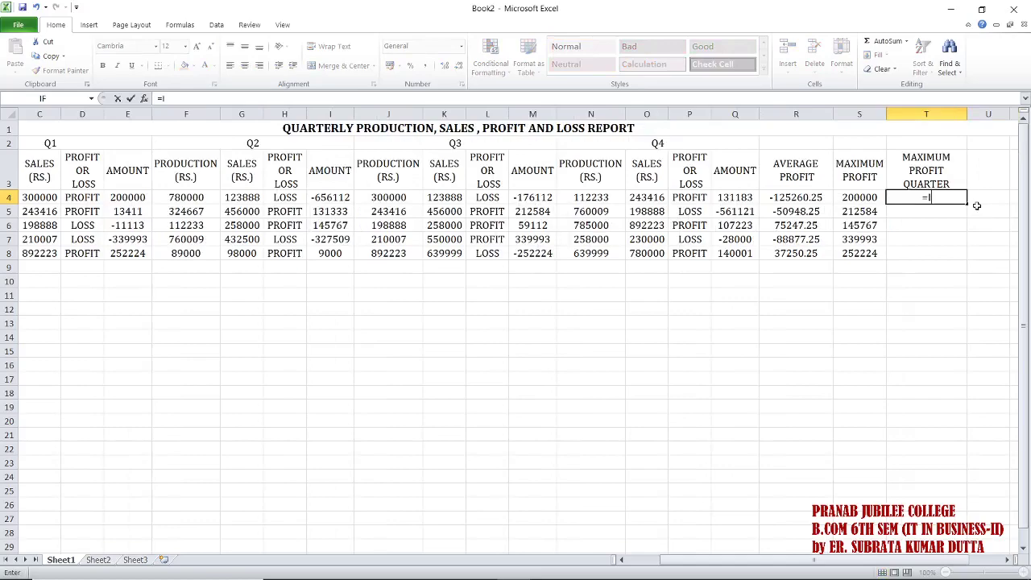
text(IF)
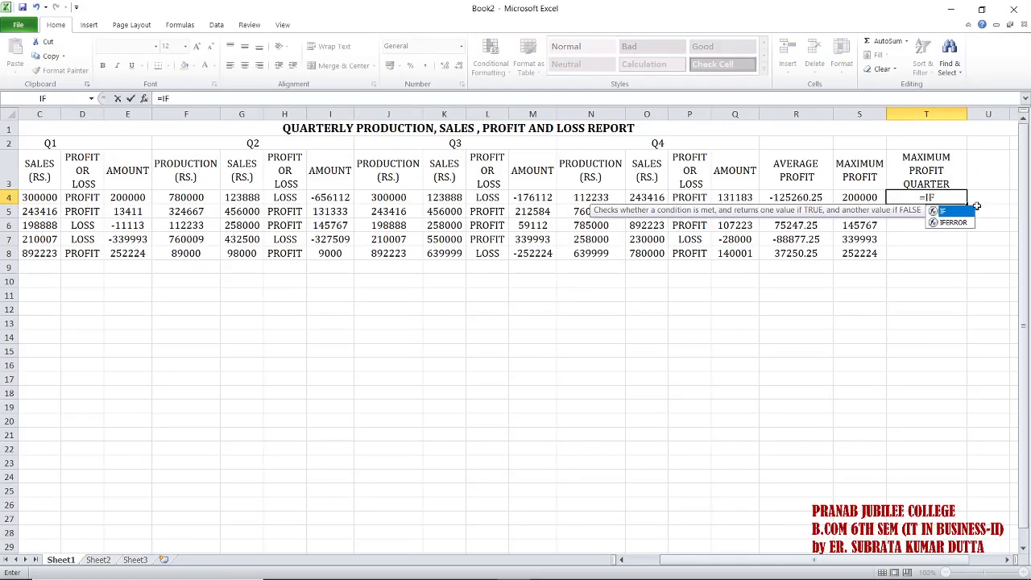
text(()
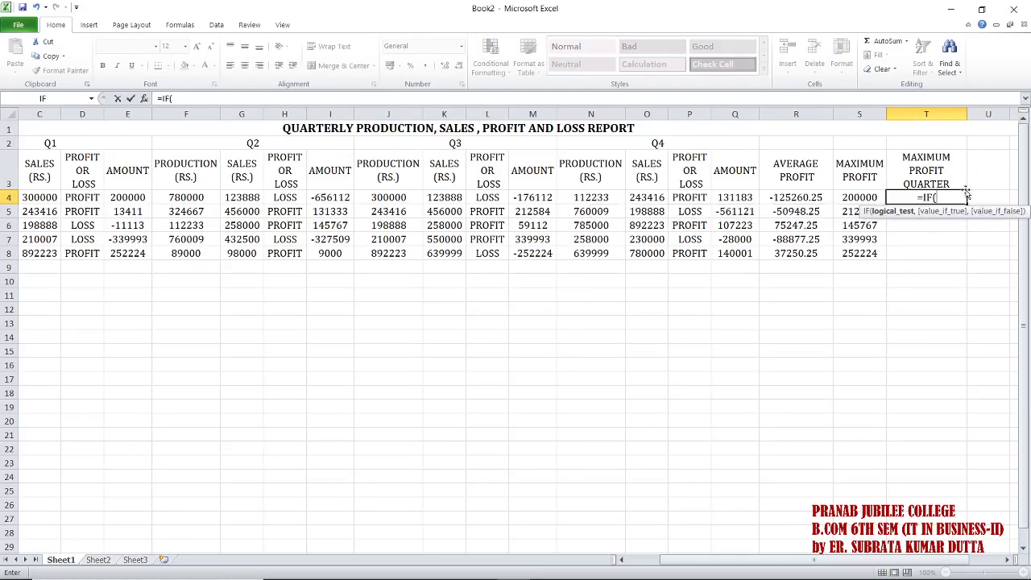
mouse_move(719, 567)
mouse_down()
mouse_move(705, 566)
mouse_move(714, 561)
mouse_up()
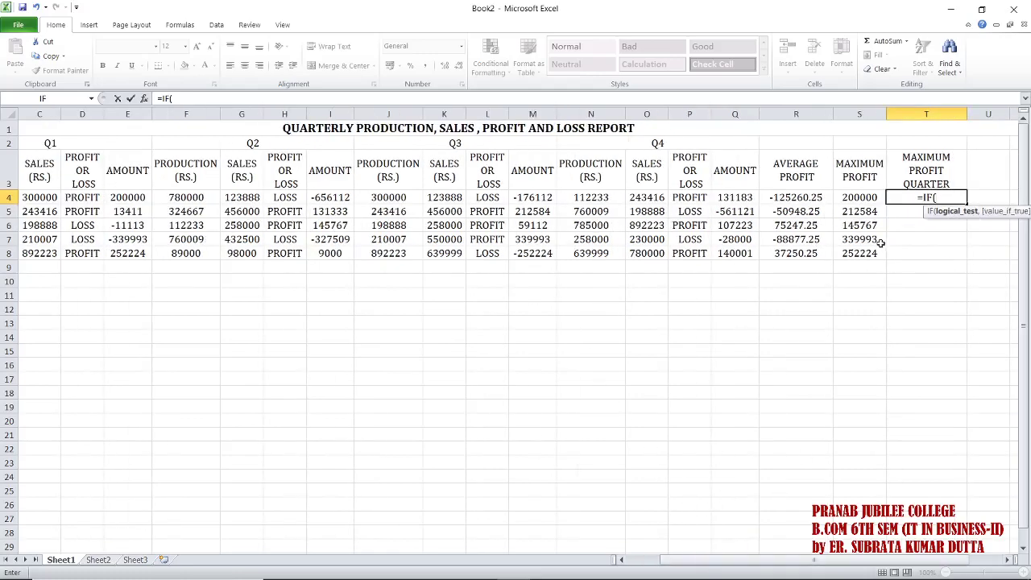
click(866, 199)
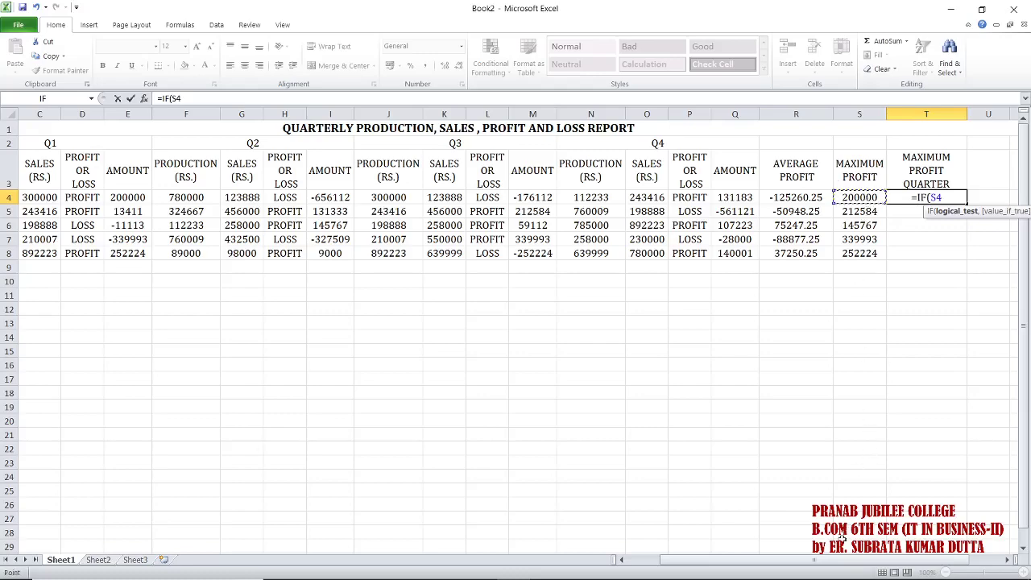
text(=)
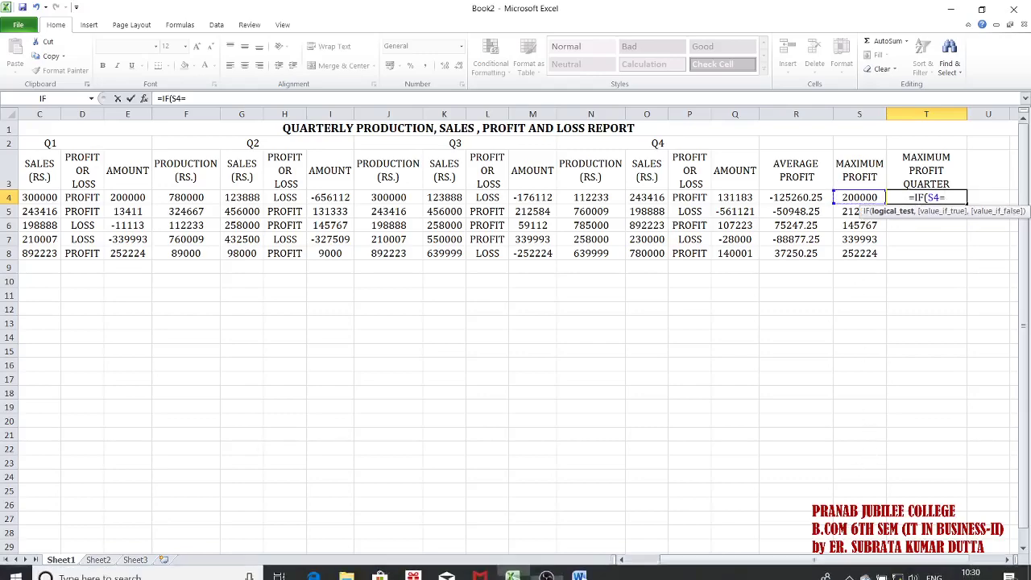
scroll(850, 562, left, 1)
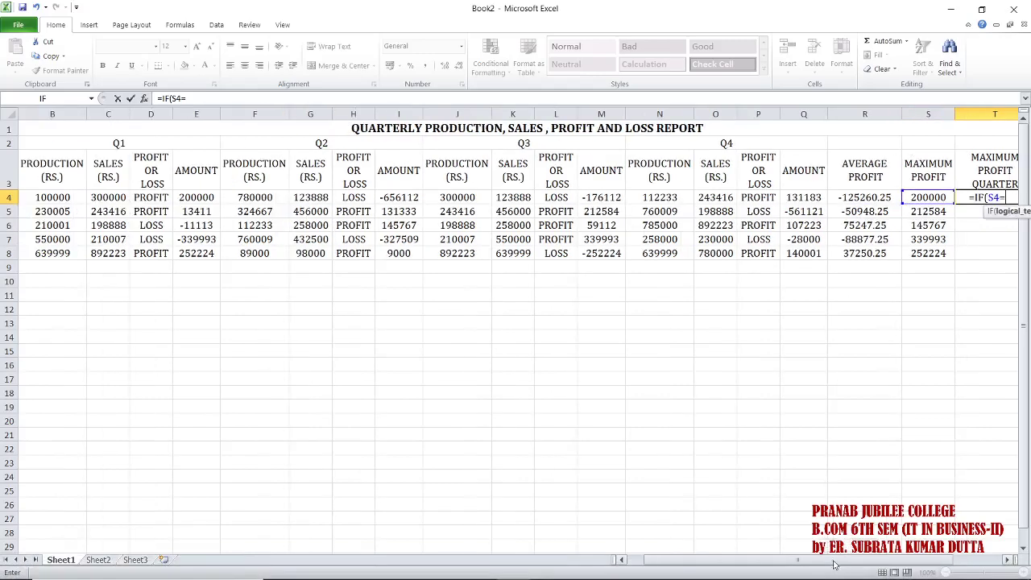
click(196, 199)
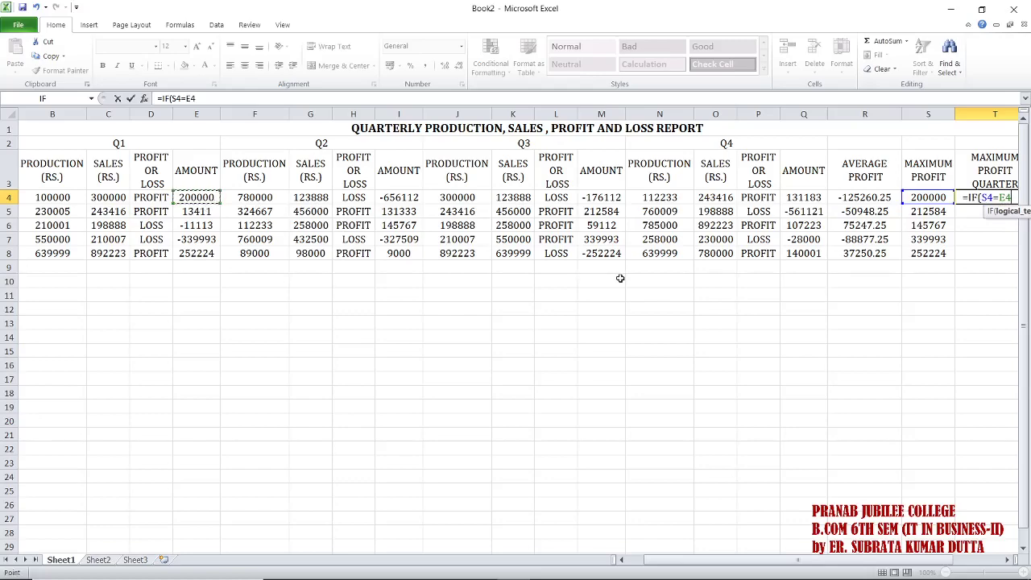
text(,)
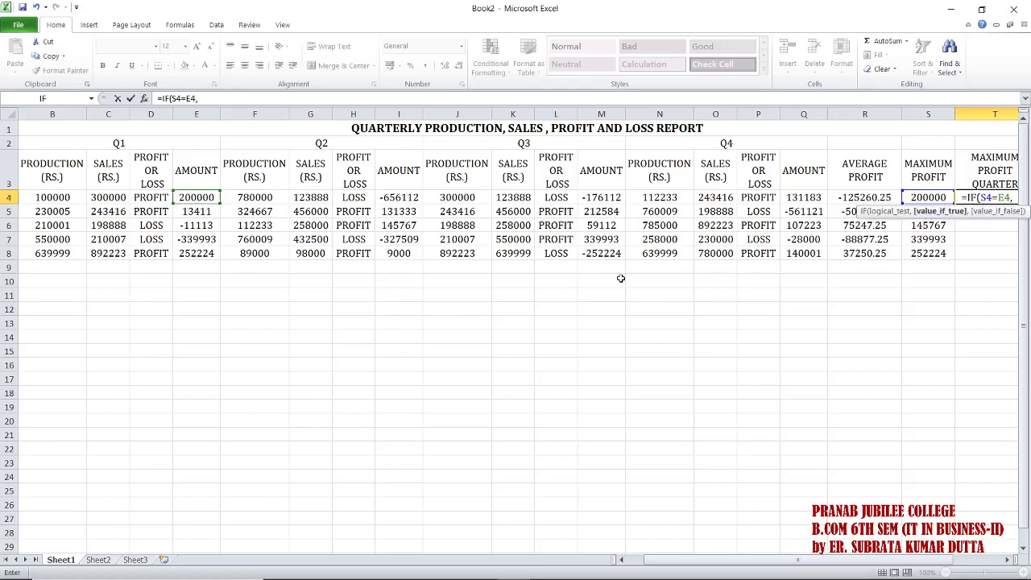
text("Q1",)
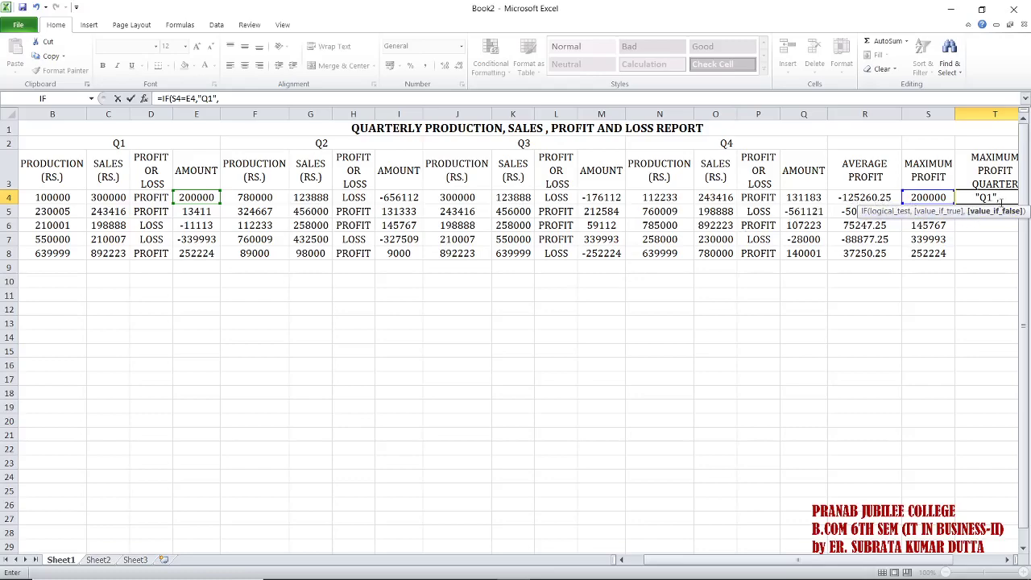
Nest a second IF as the false value in T4's formula, testing S4=I4 and returning "Q2".
click(258, 96)
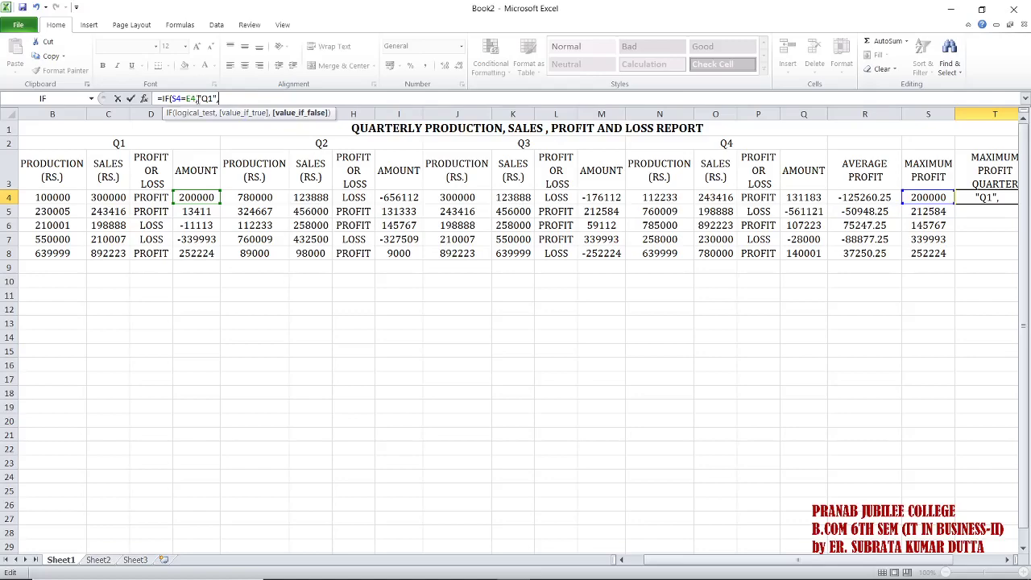
drag(196, 97, 171, 97)
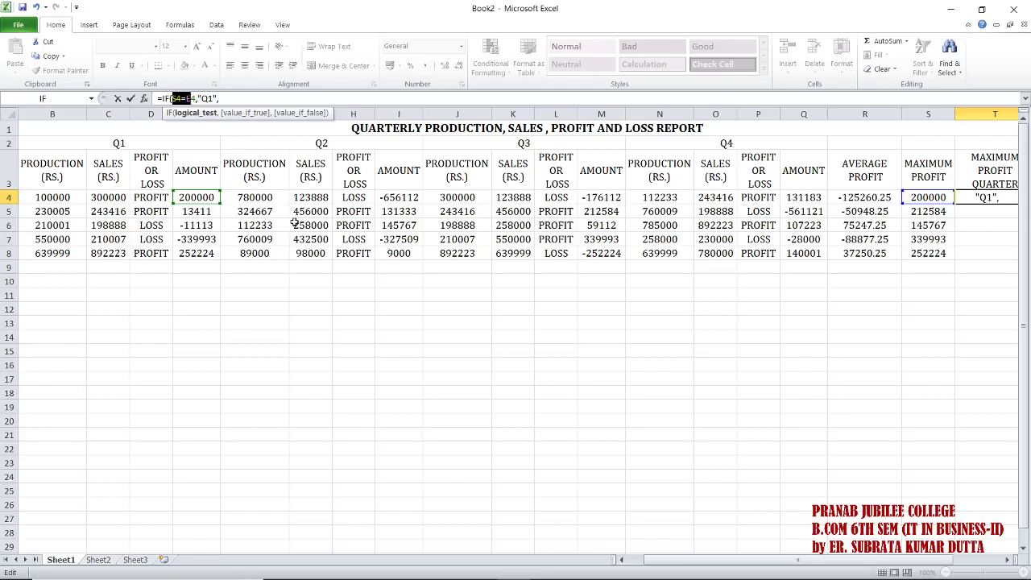
click(229, 98)
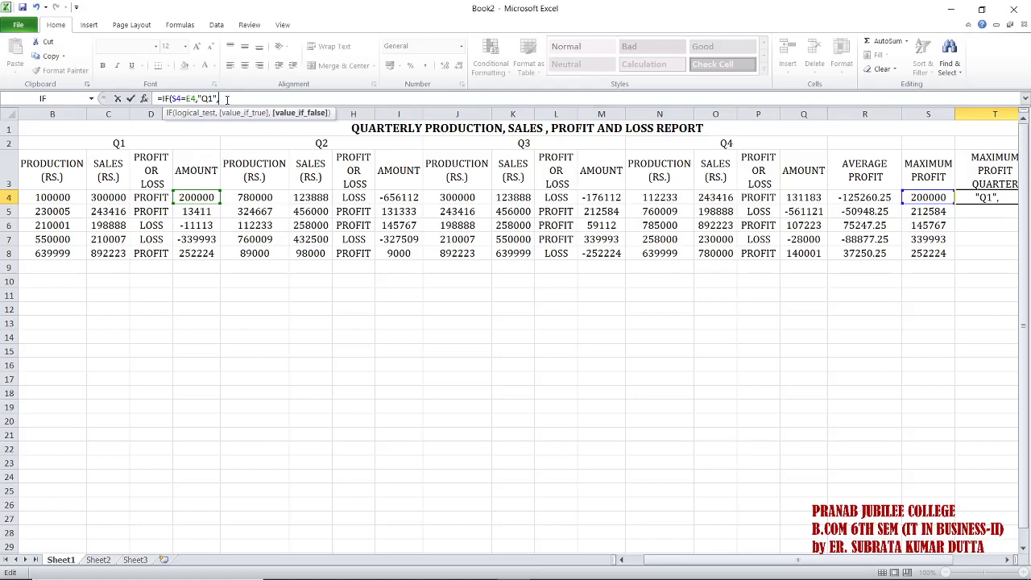
text(IF)
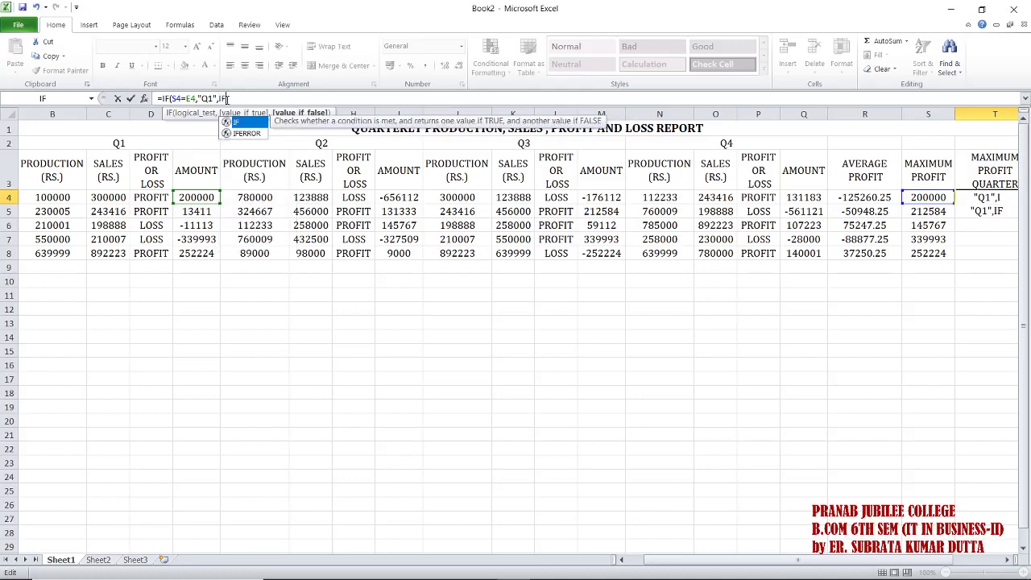
text(()
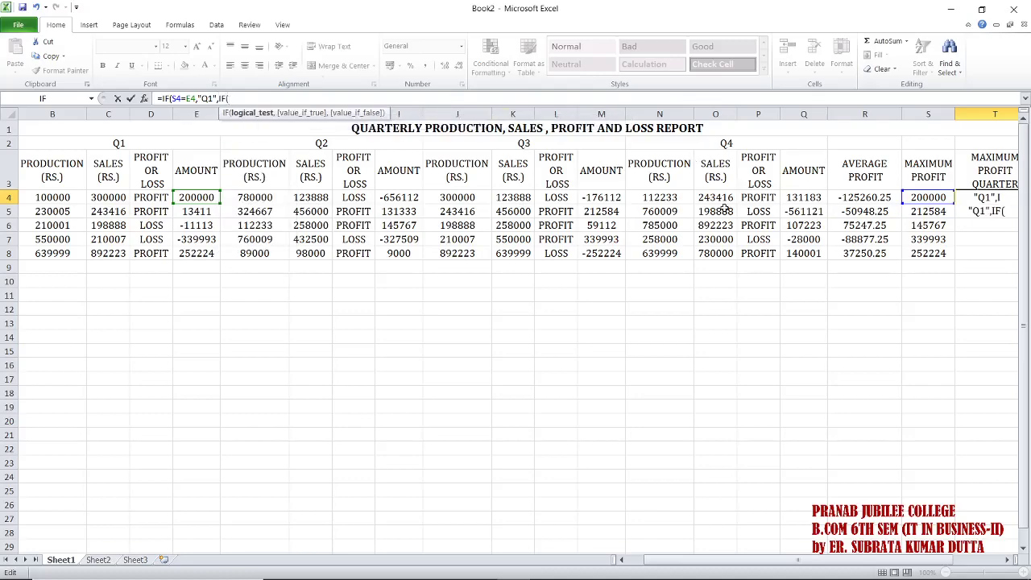
click(910, 197)
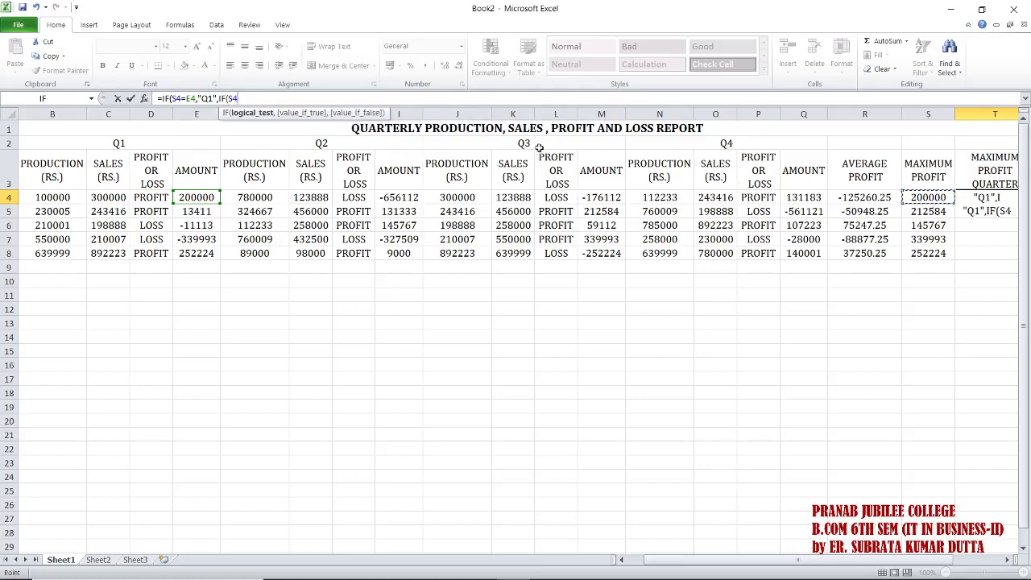
text(=)
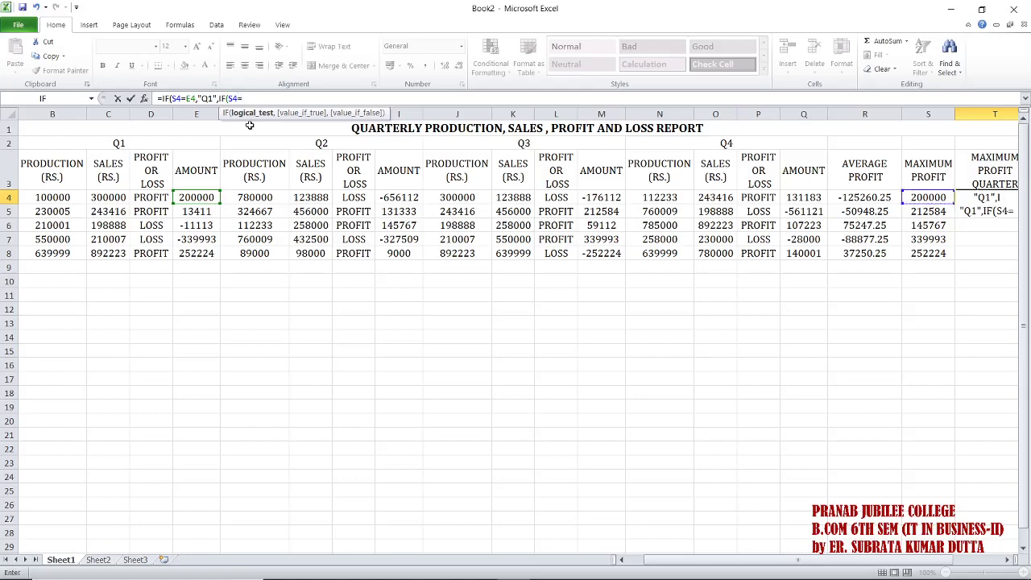
click(392, 197)
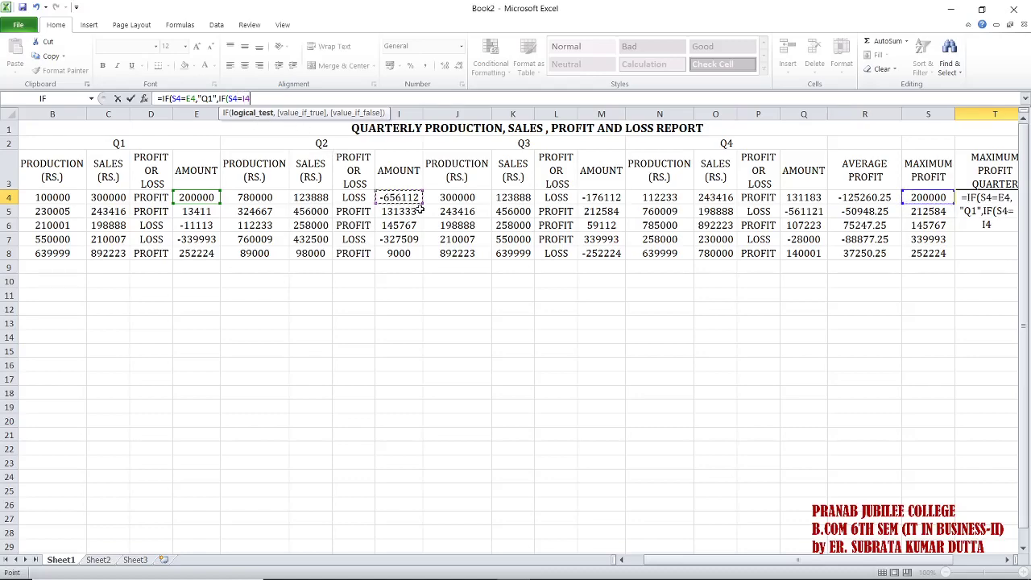
text(,"Q2)
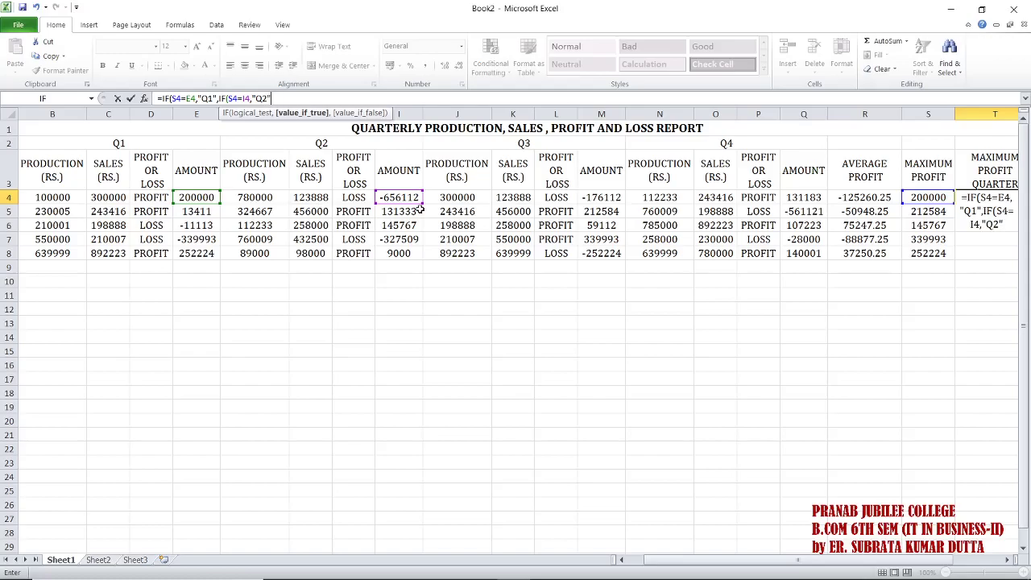
text(,)
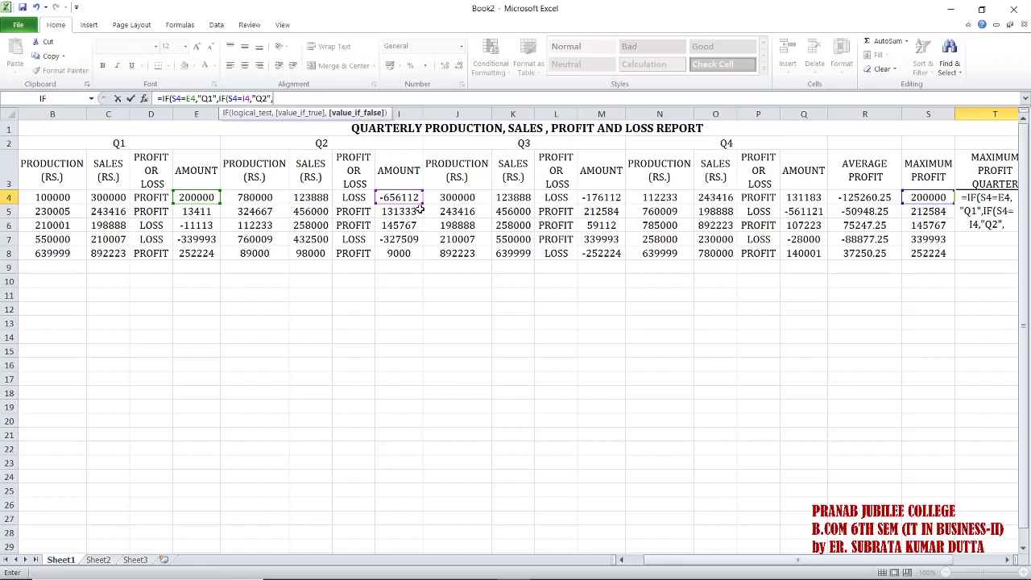
Nest a third IF in T4's formula, testing S4=M4 and returning "Q3" when true.
text(IF)
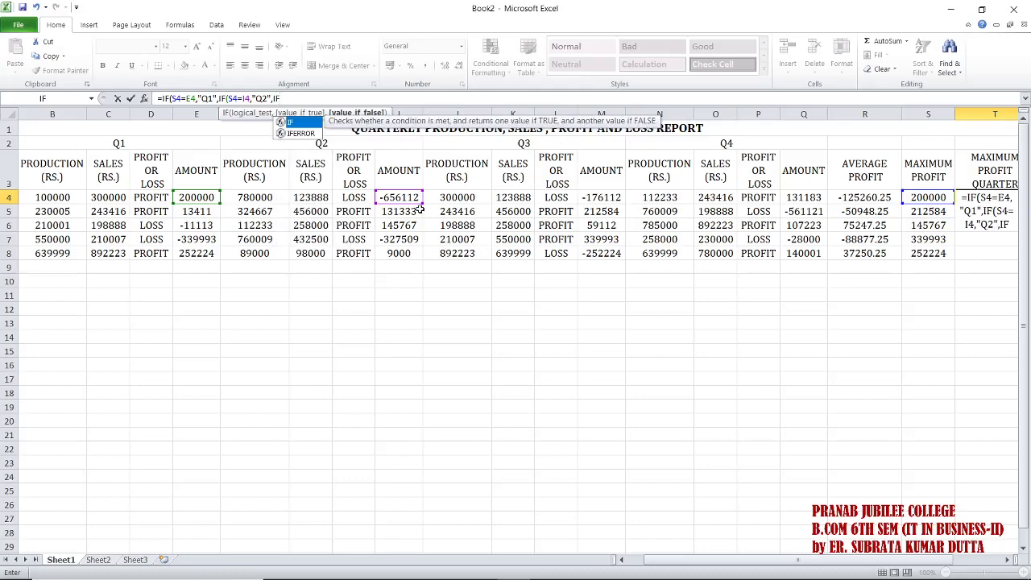
text(()
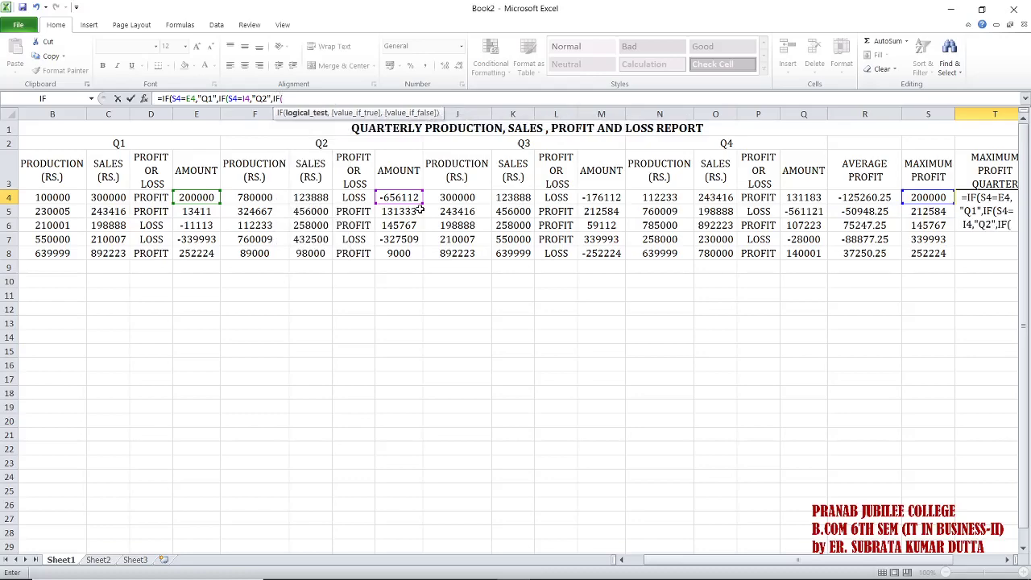
click(926, 197)
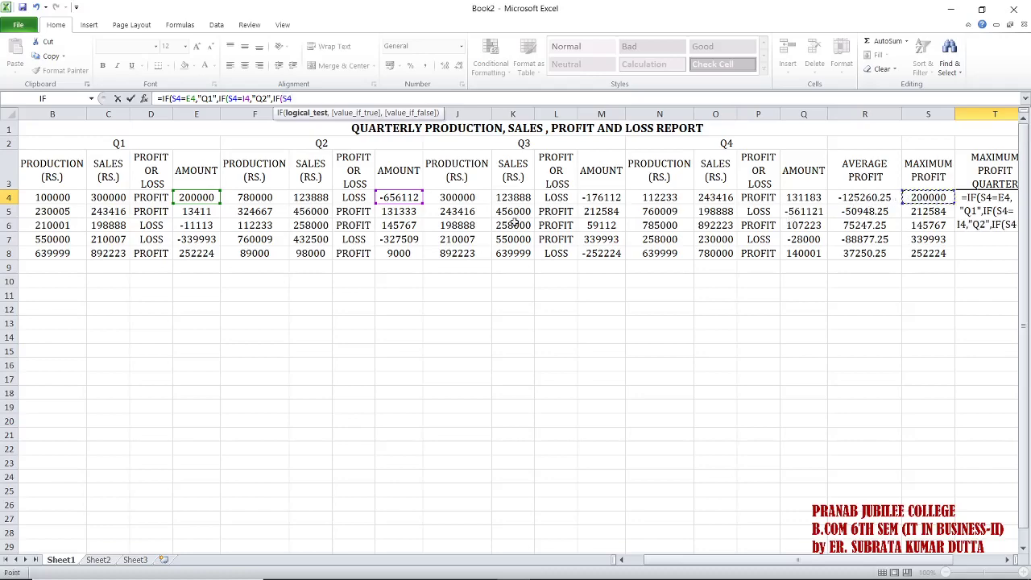
text(=)
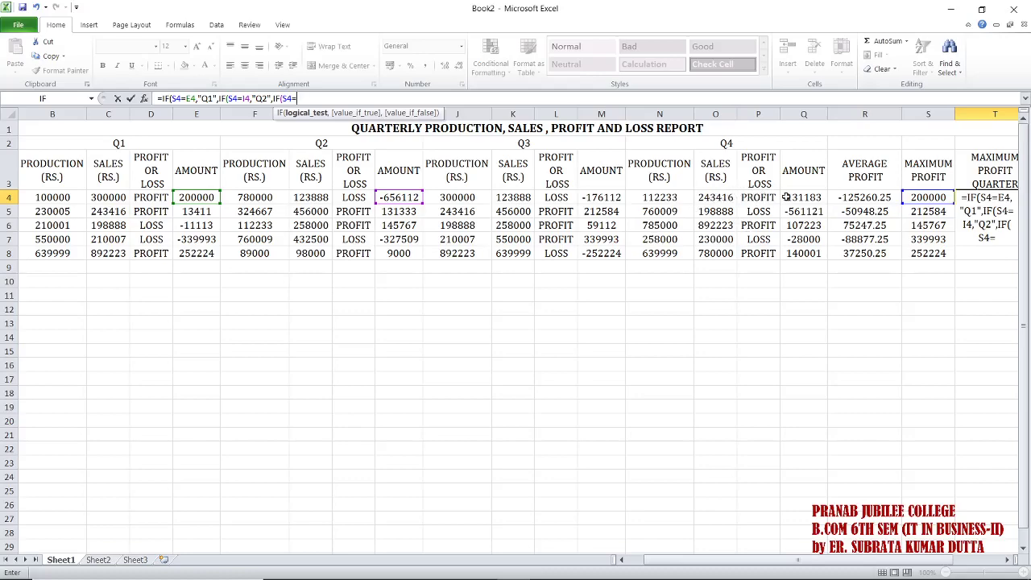
click(613, 197)
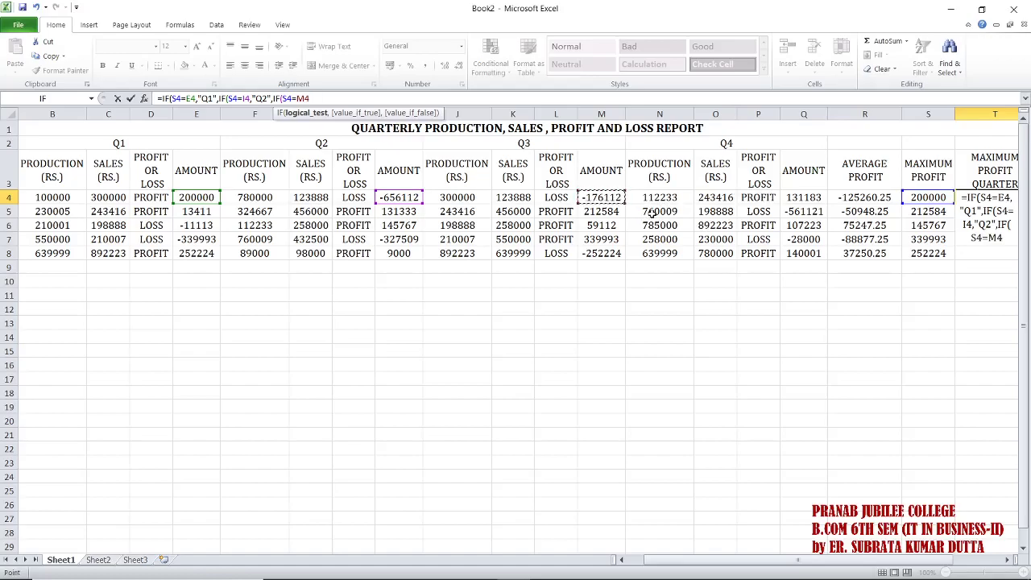
text(,)
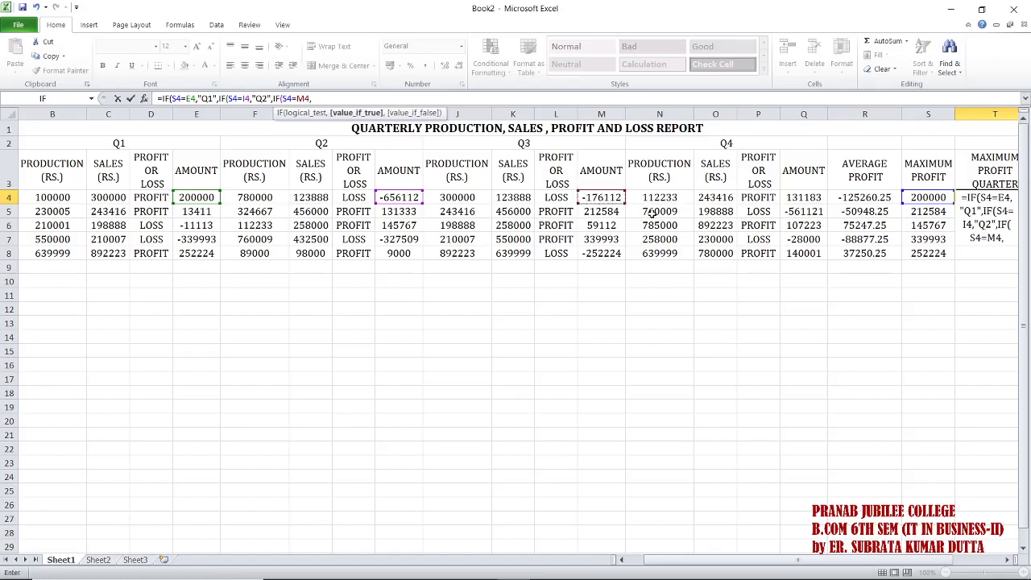
text("Q3",)
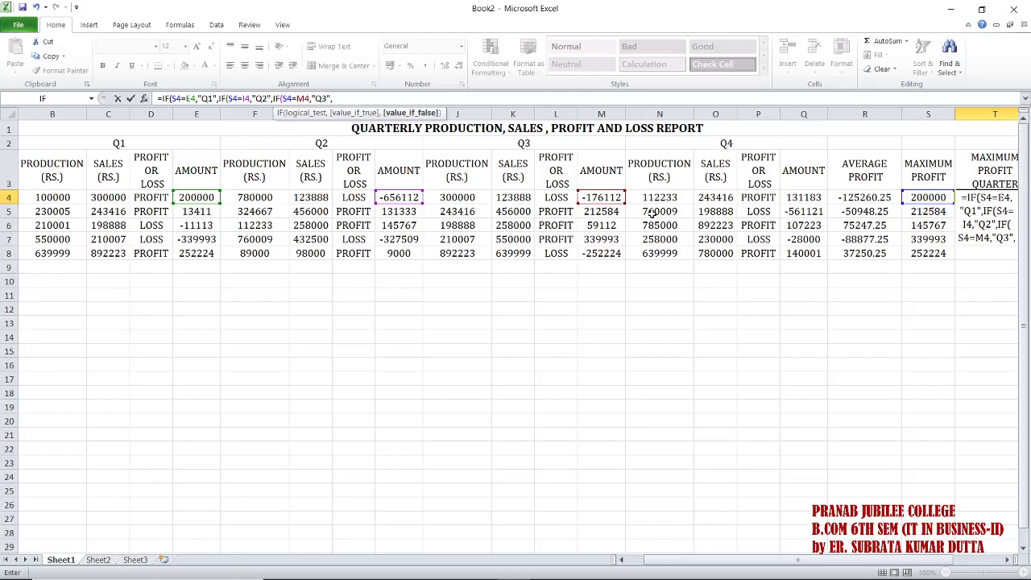
Finish T4's formula with "Q4" as the final false value, close all three IF functions and enter it.
text(Q4)
key(BackSpace)
key(BackSpace)
text("Q4")))))
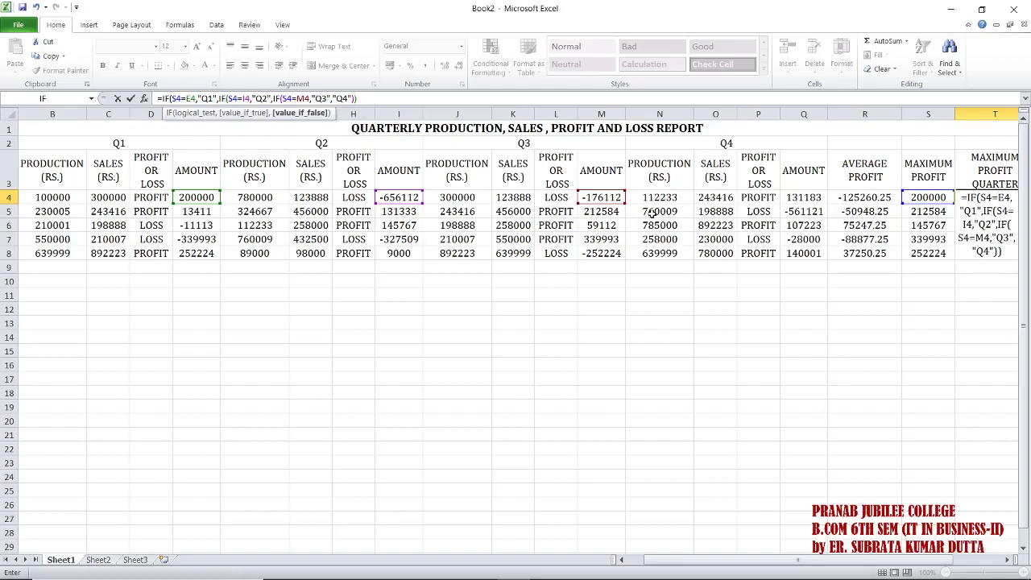
text()))
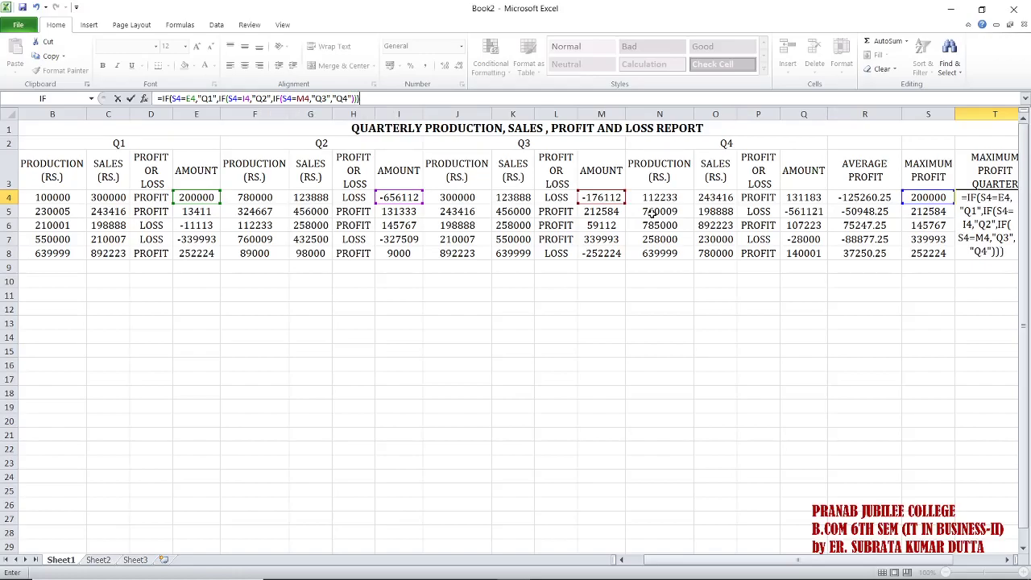
key(Return)
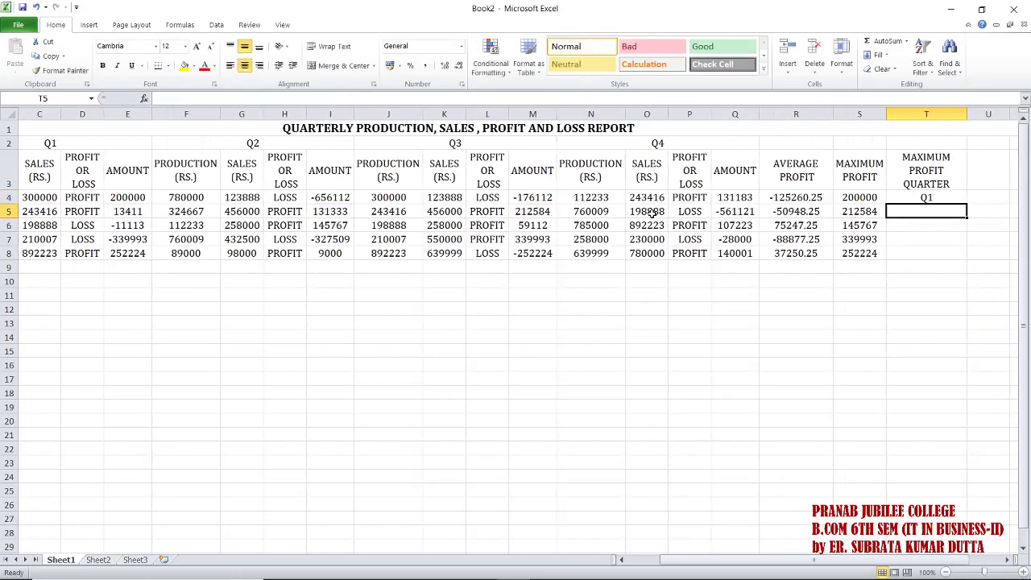
Fill the MAXIMUM PROFIT QUARTER formula from T4 down through T8.
click(906, 197)
drag(966, 201, 973, 259)
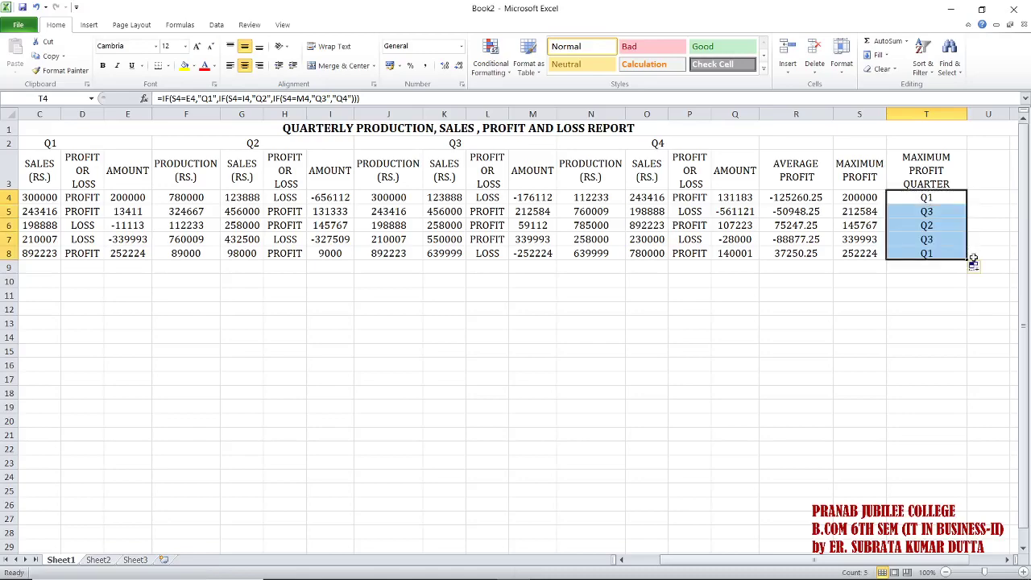
click(925, 213)
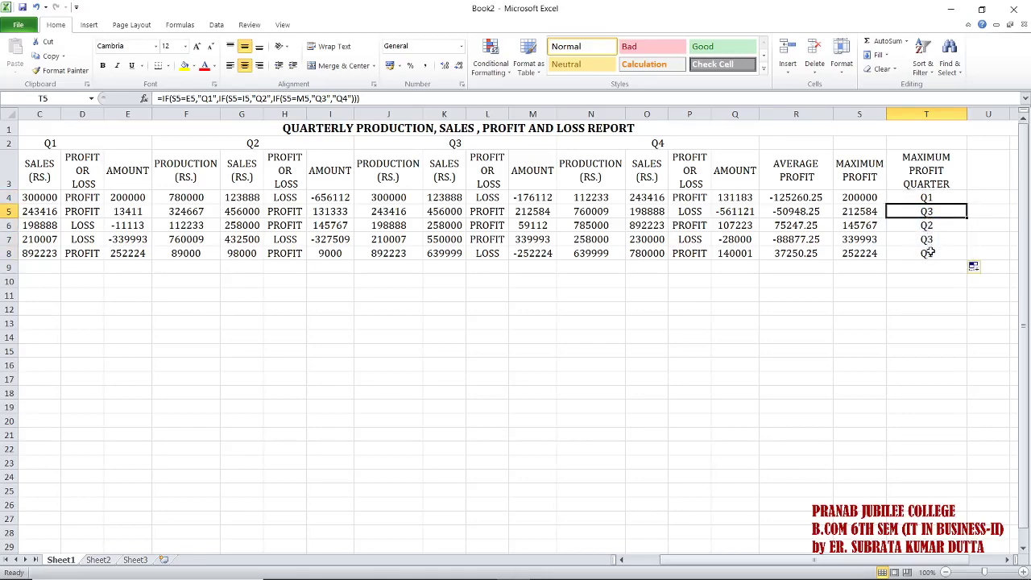
Zoom the worksheet out to 90% to view more of the quarterly report at once.
scroll(884, 564, left, 2)
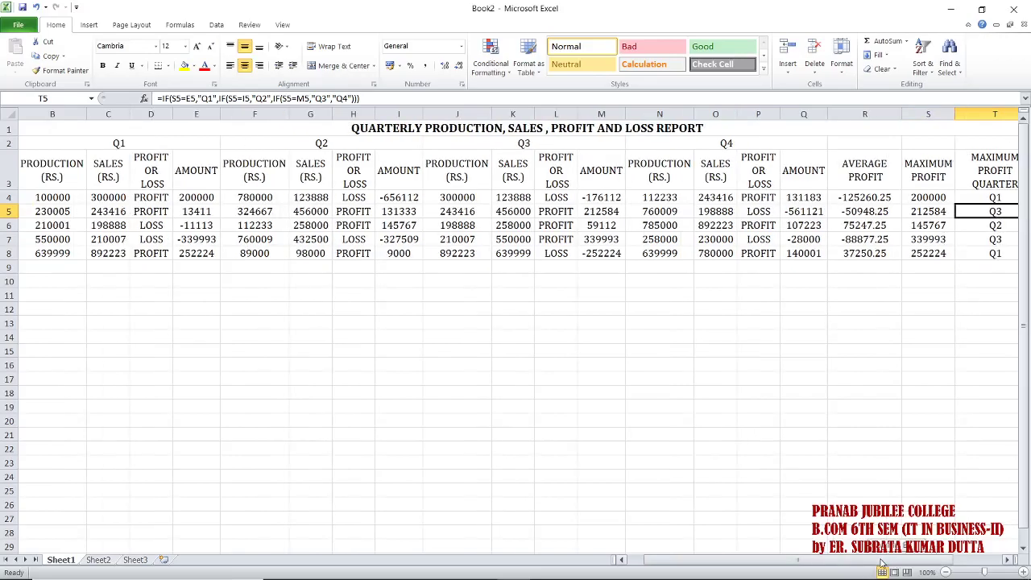
scroll(869, 564, right, 2)
scroll(880, 563, left, 2)
click(945, 572)
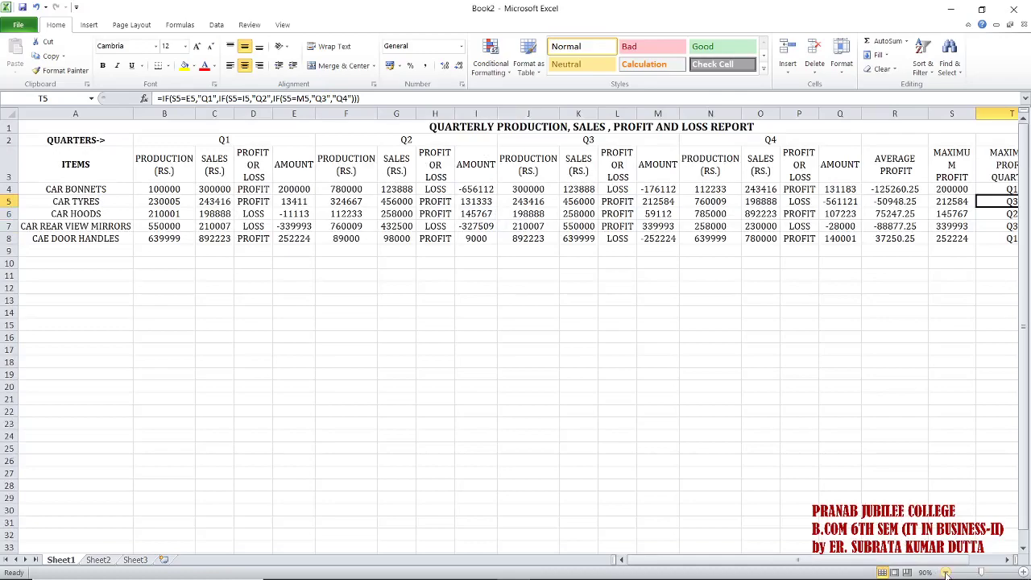
Examine the CAR TYRES row from A5 to T5 at 80% zoom and return the worksheet to 90%.
mouse_move(797, 559)
mouse_down()
mouse_move(807, 561)
mouse_move(797, 562)
mouse_up()
click(945, 571)
click(946, 571)
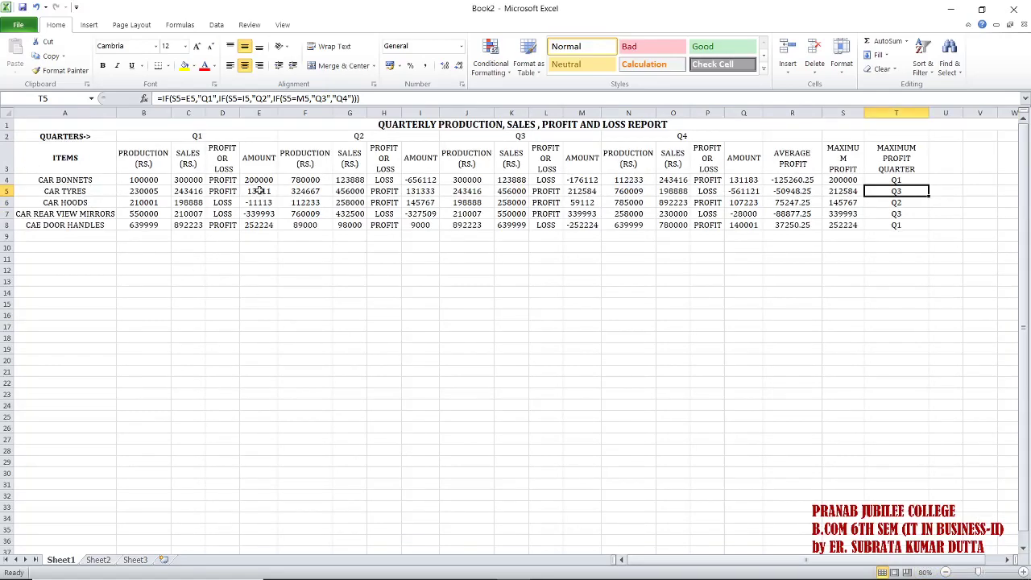
drag(76, 192, 882, 193)
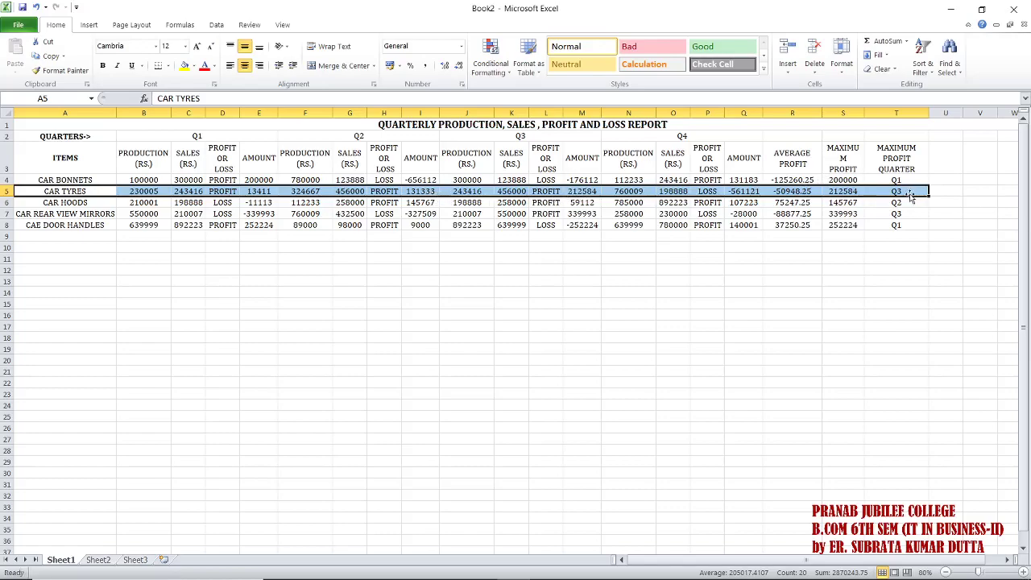
click(934, 226)
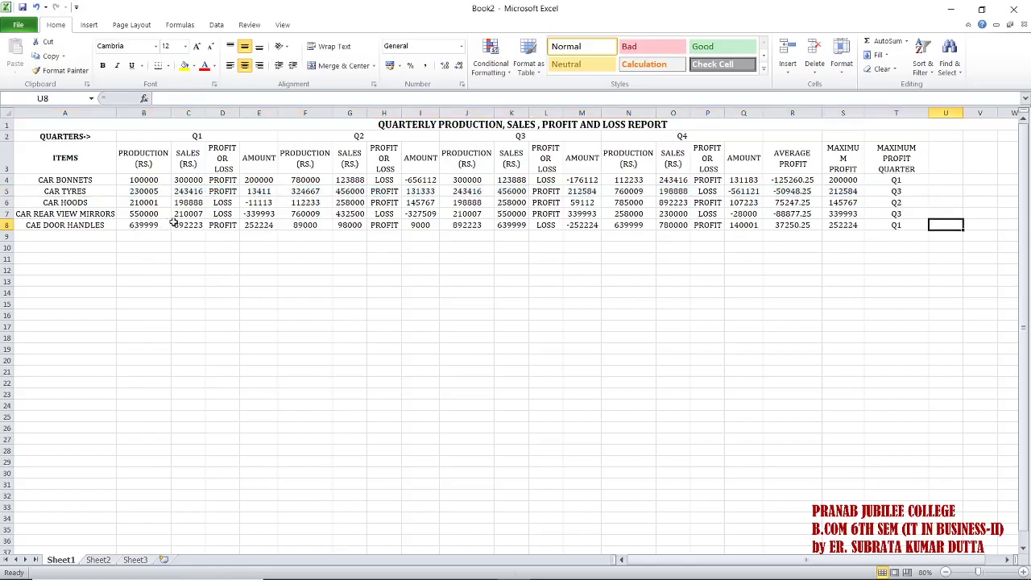
click(1021, 572)
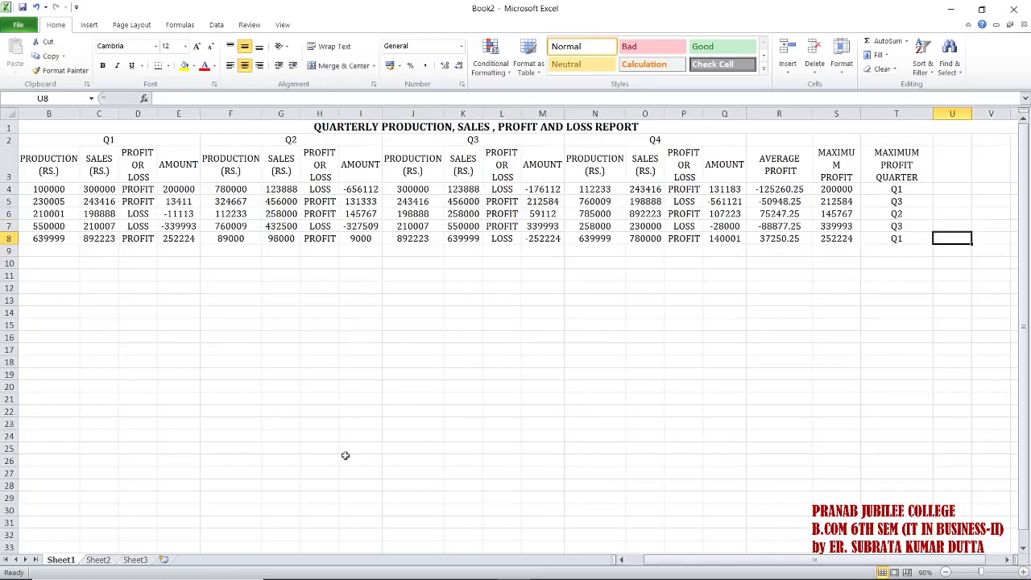
click(41, 265)
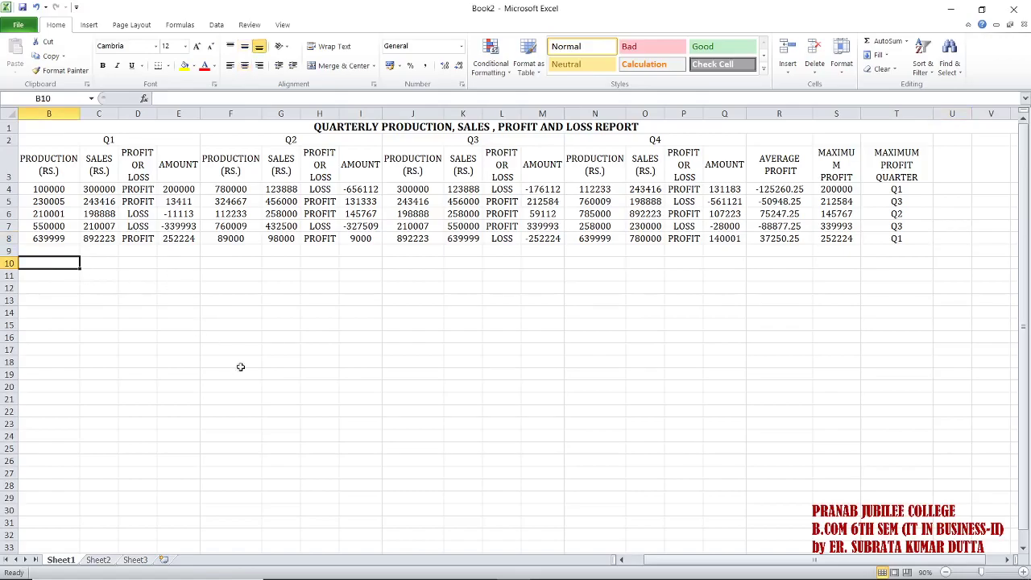
drag(703, 560, 633, 560)
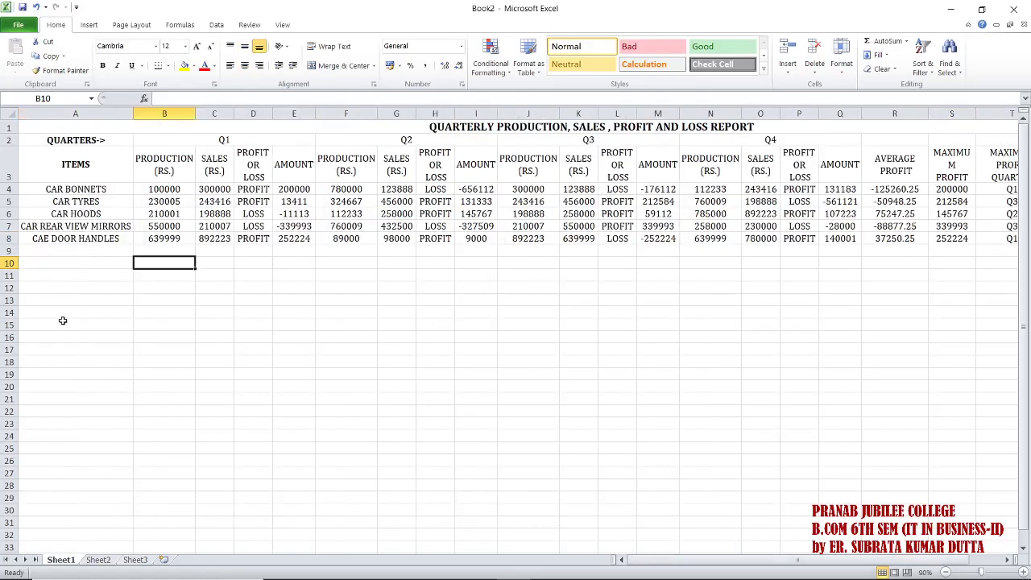
click(53, 262)
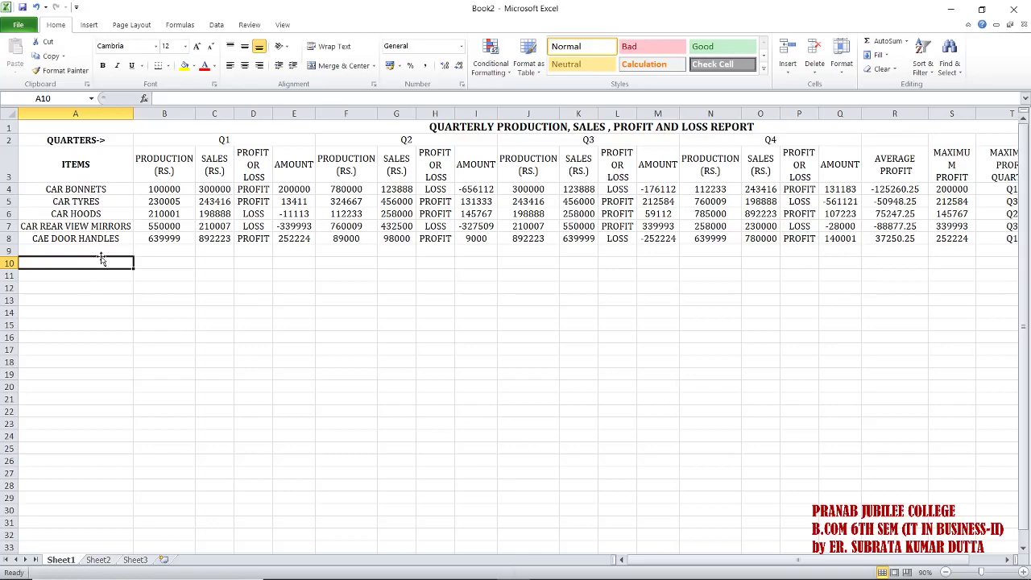
Try inserting an entire row above the ITEMS header row, and undo the insertion.
right_click(36, 179)
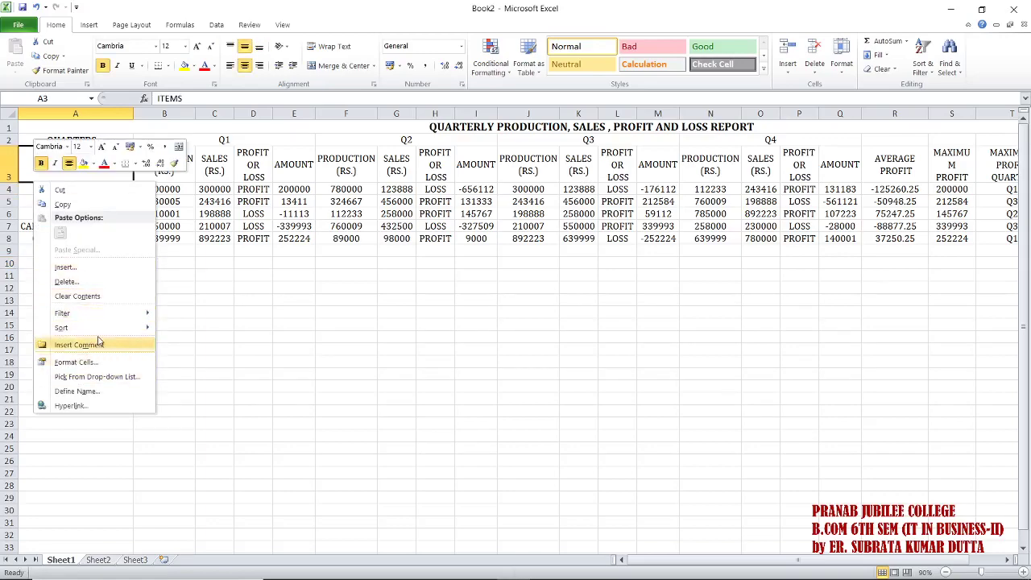
click(74, 268)
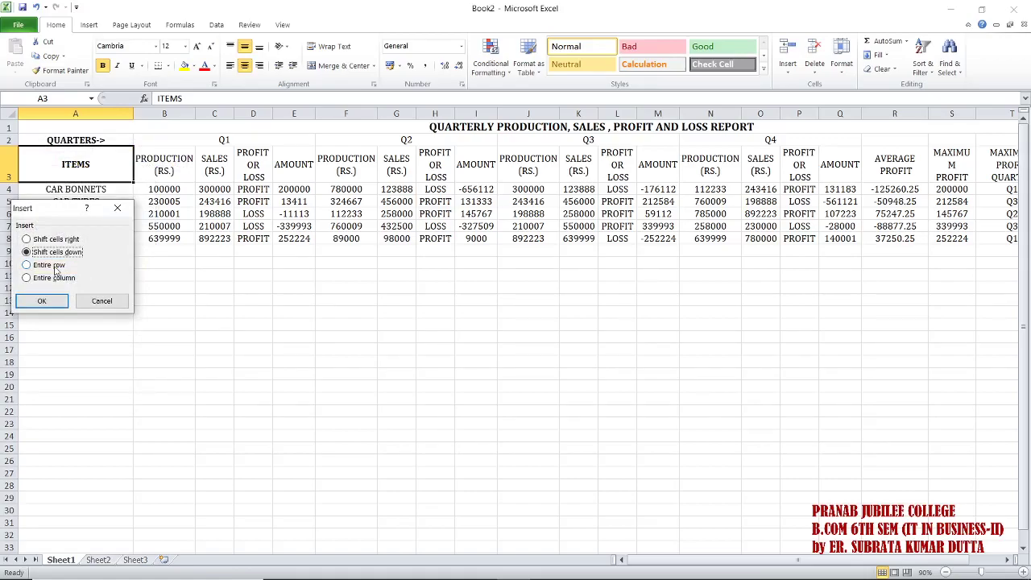
click(50, 266)
click(40, 299)
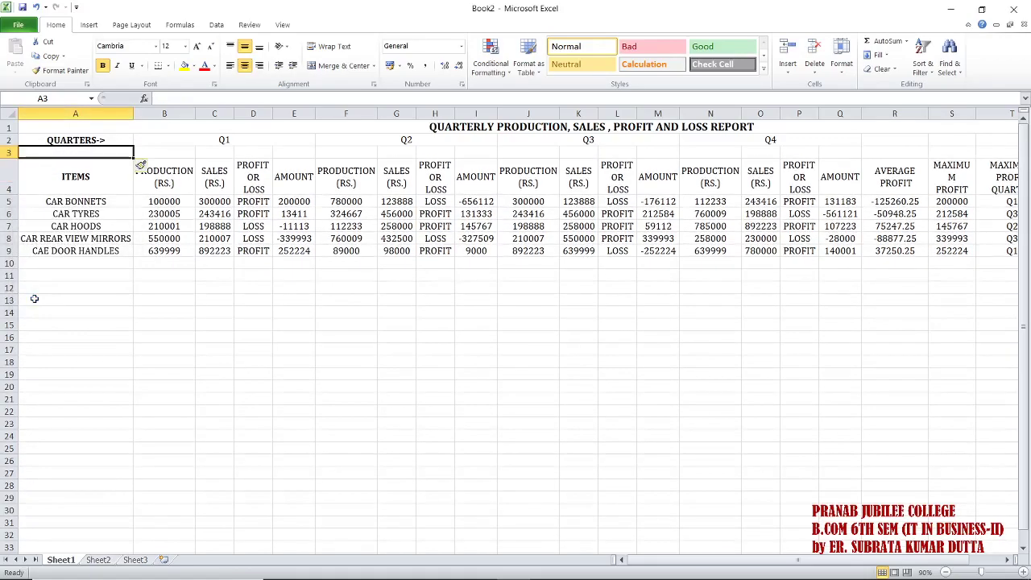
key(ctrl+z)
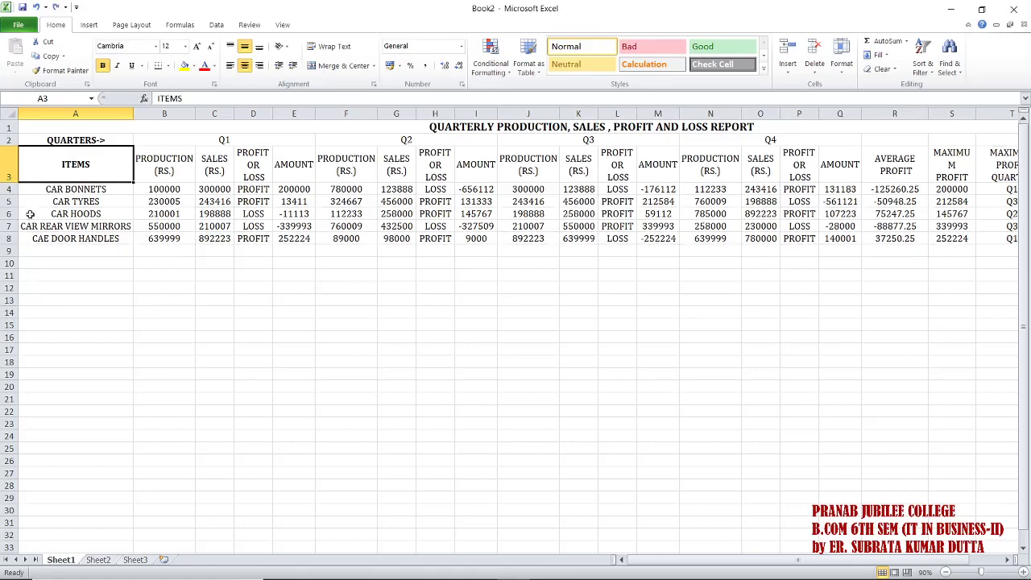
Insert an entire column before the ITEMS column.
right_click(35, 156)
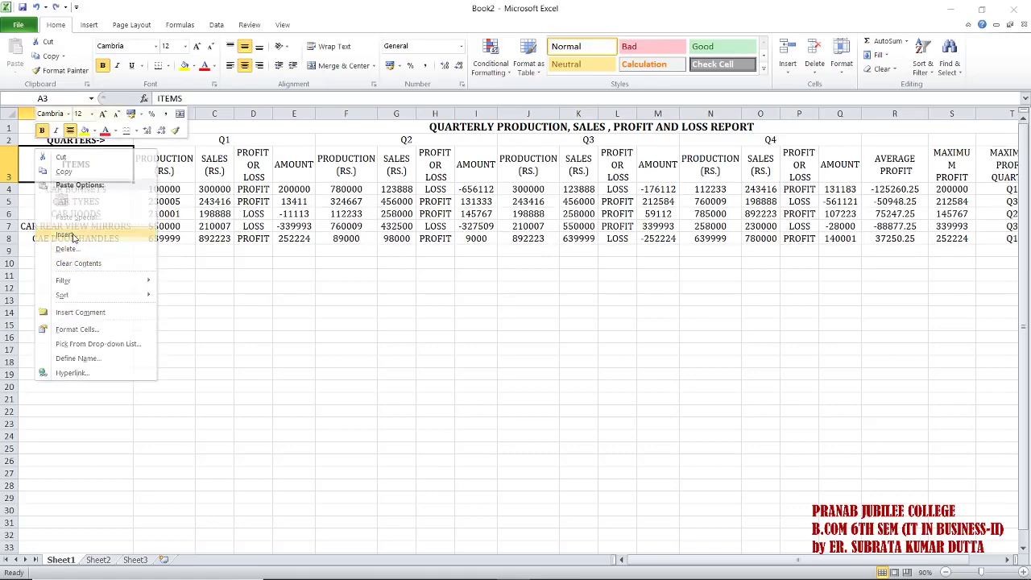
click(71, 236)
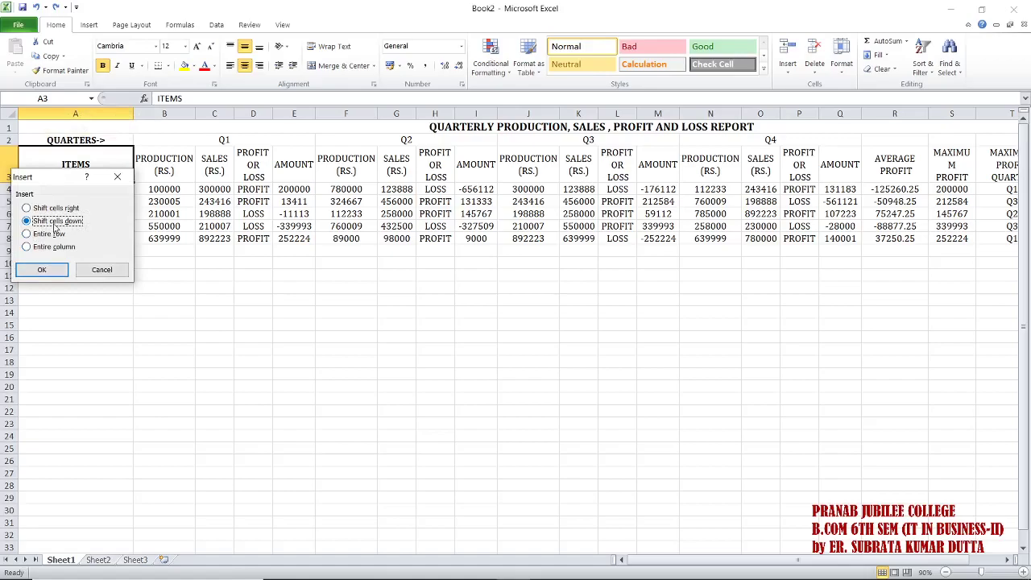
click(52, 247)
click(42, 269)
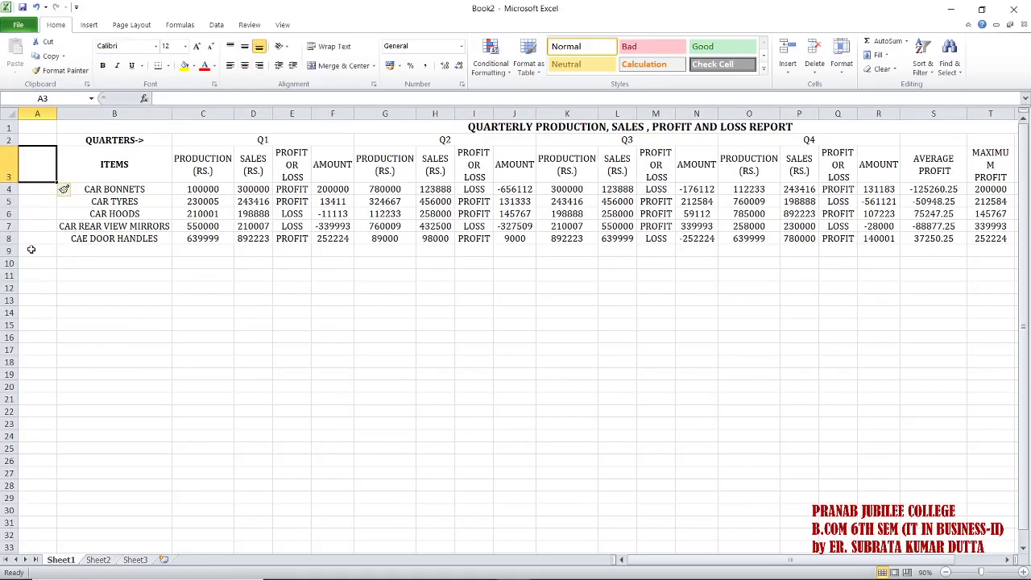
Enter the label TOTAL ITEMS in A10 and auto-fit the width of column A to it.
click(27, 265)
text(T)
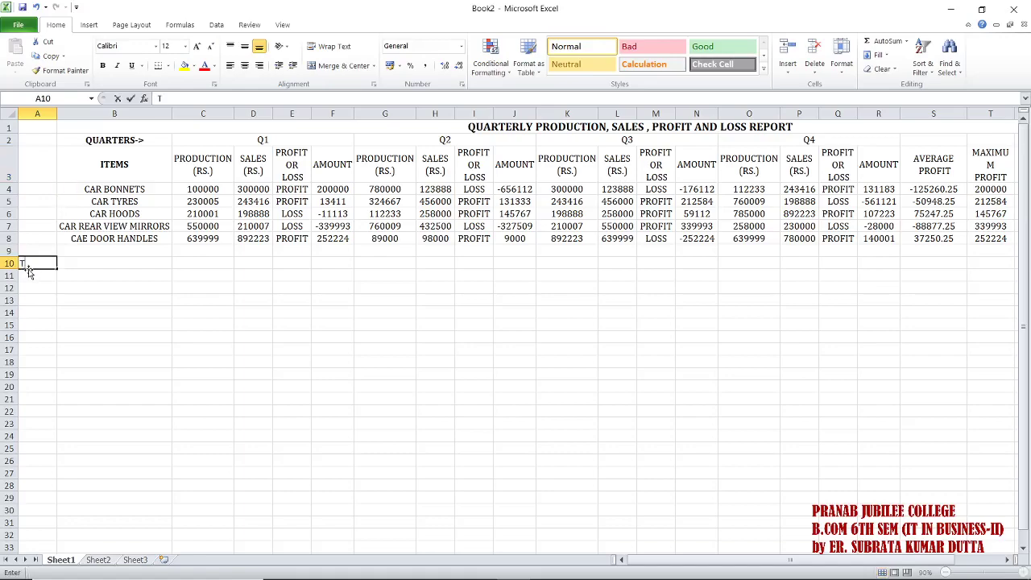
text(OTAL ITEMA)
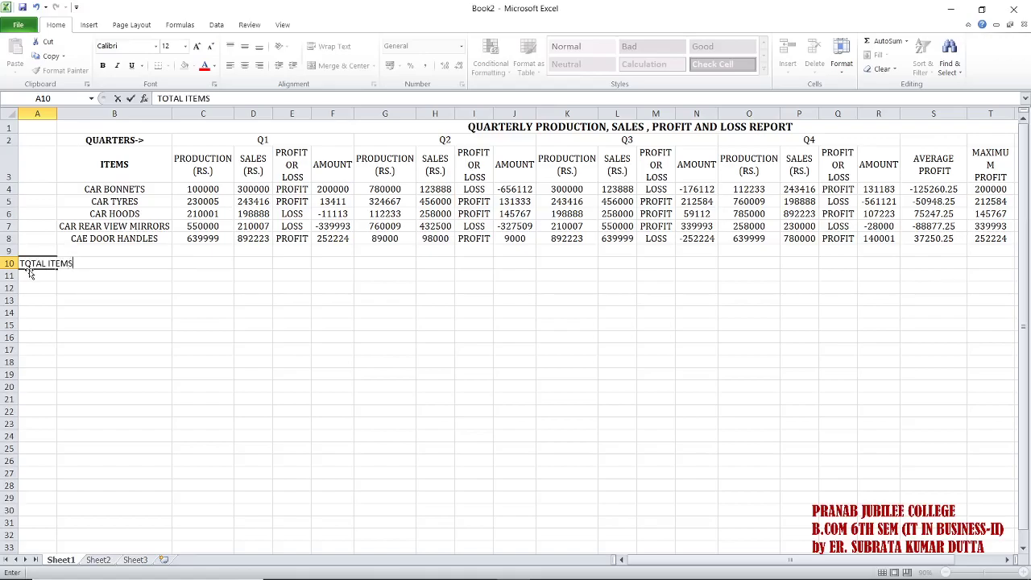
click(49, 114)
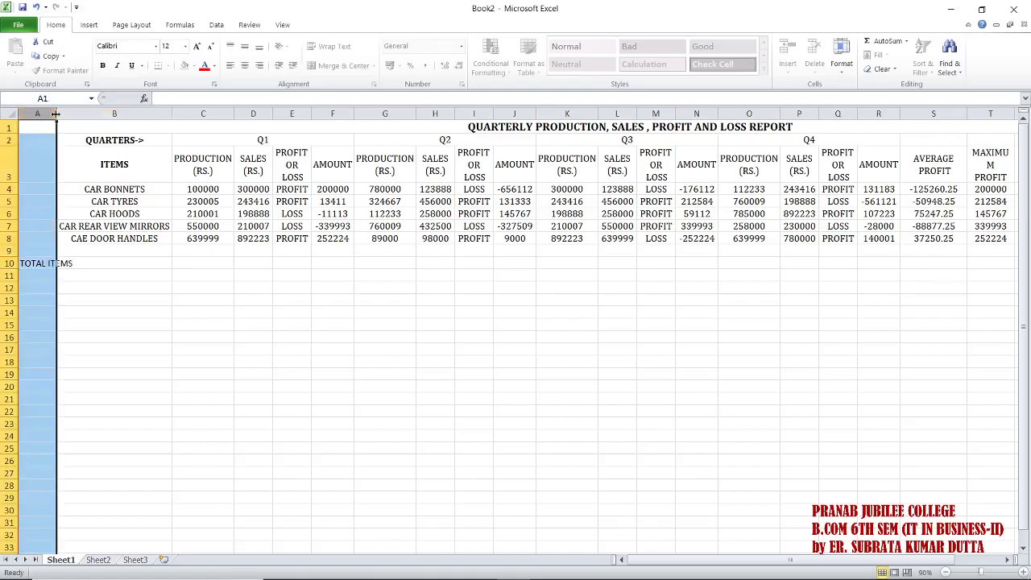
double_click(56, 114)
Examine the item names in B4 through B8 that the total has to cover.
click(97, 265)
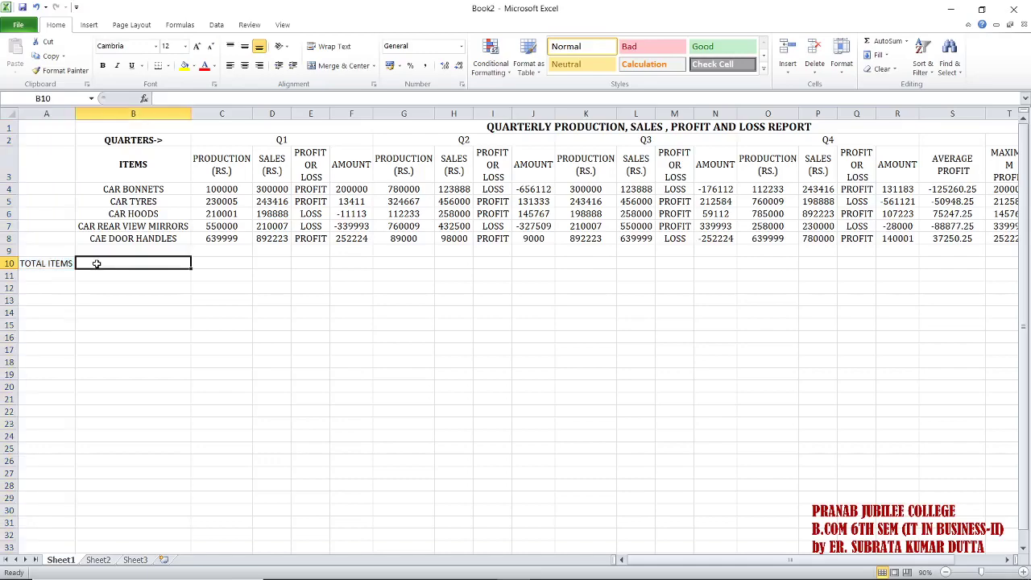
click(105, 190)
click(120, 201)
click(126, 213)
click(130, 226)
click(135, 237)
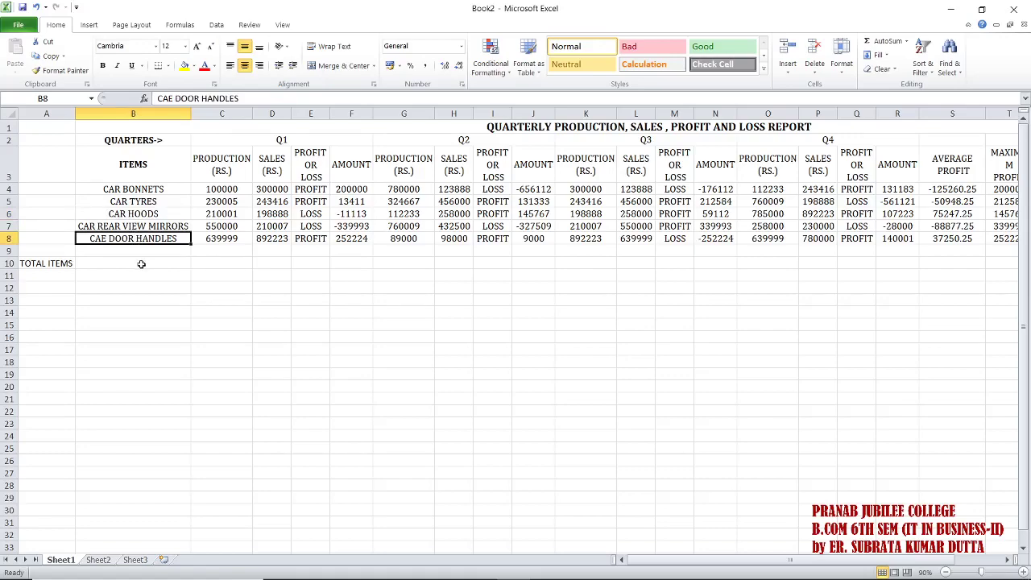
click(121, 191)
click(121, 201)
click(121, 214)
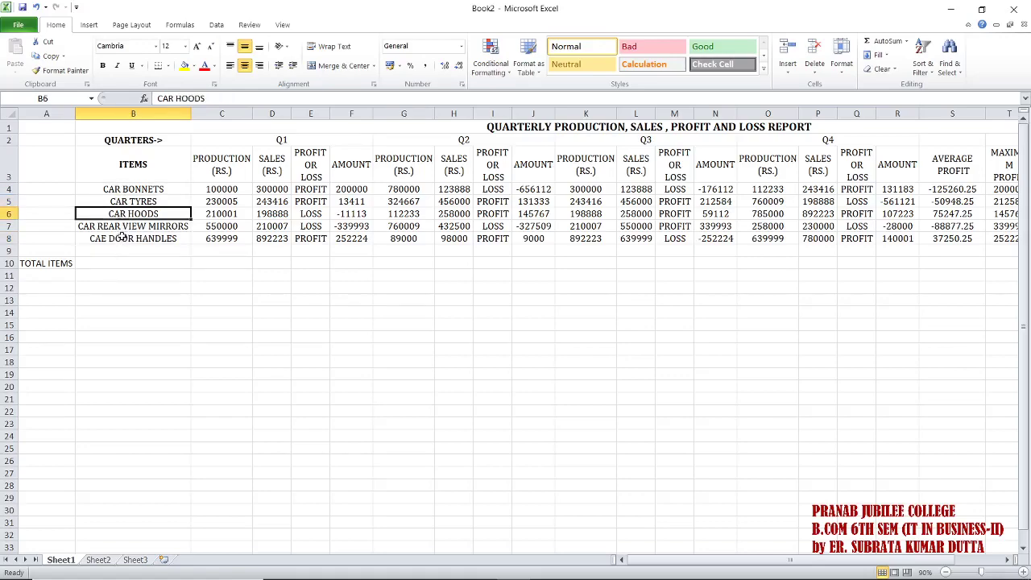
Start a COUNT formula in B10, adding the missing equals sign, with B4 as the first argument.
click(110, 268)
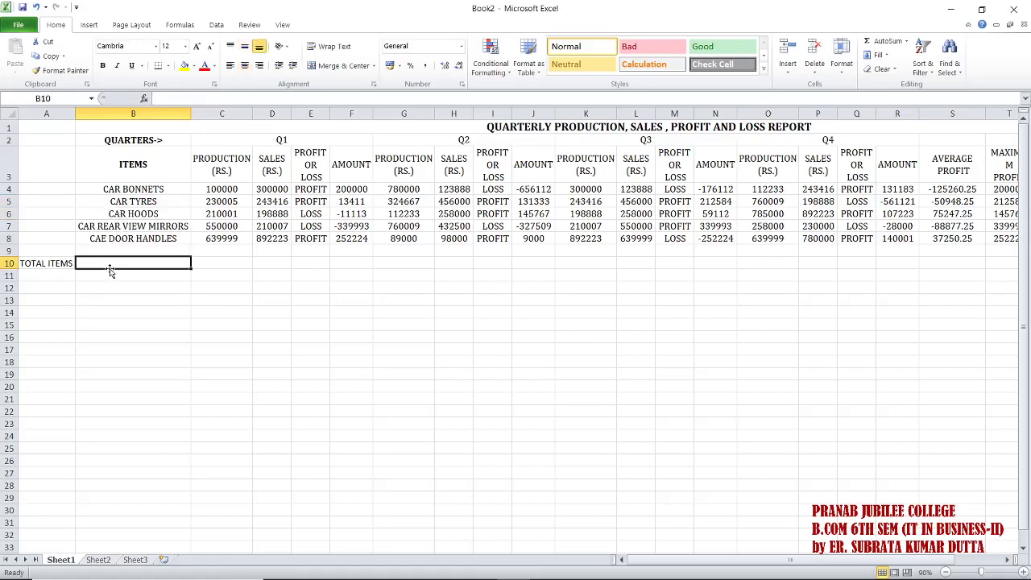
text(COUNT()
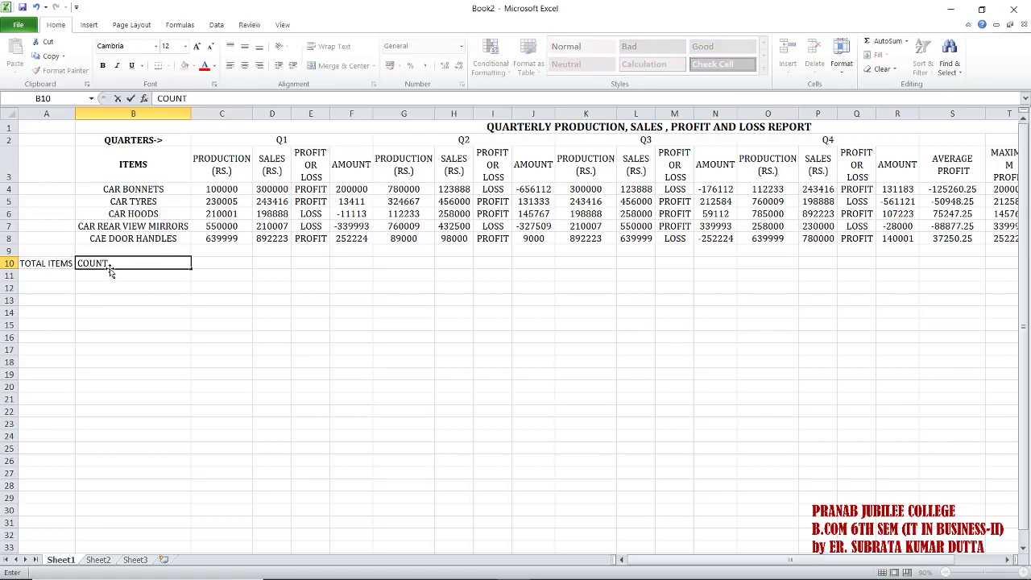
click(133, 188)
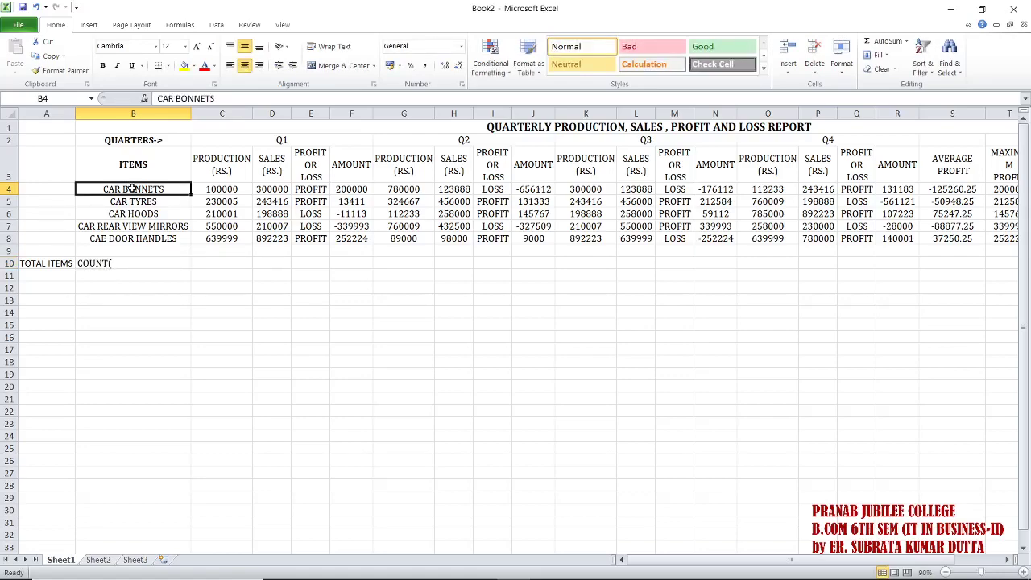
double_click(80, 263)
text(=)
click(127, 264)
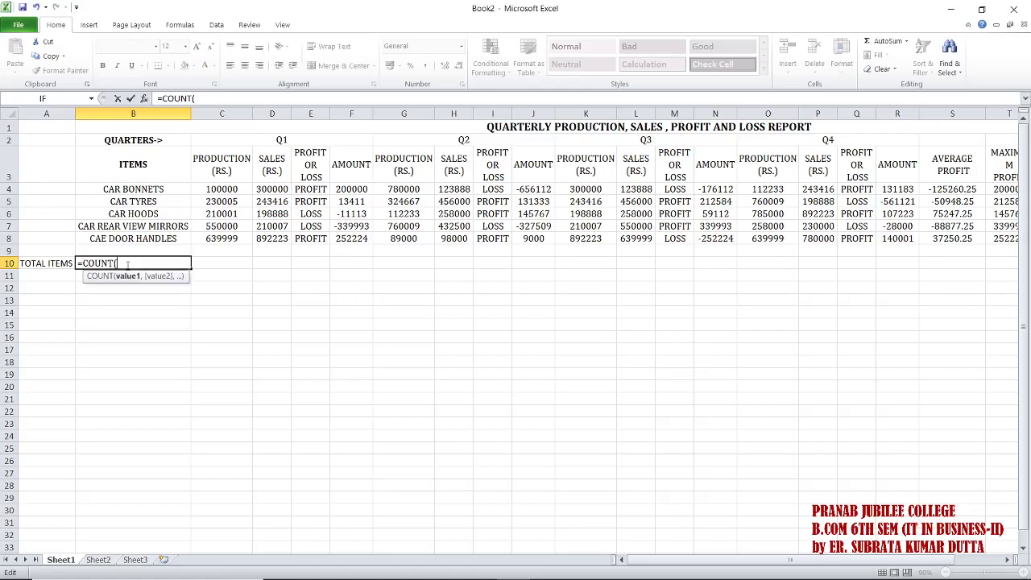
click(141, 189)
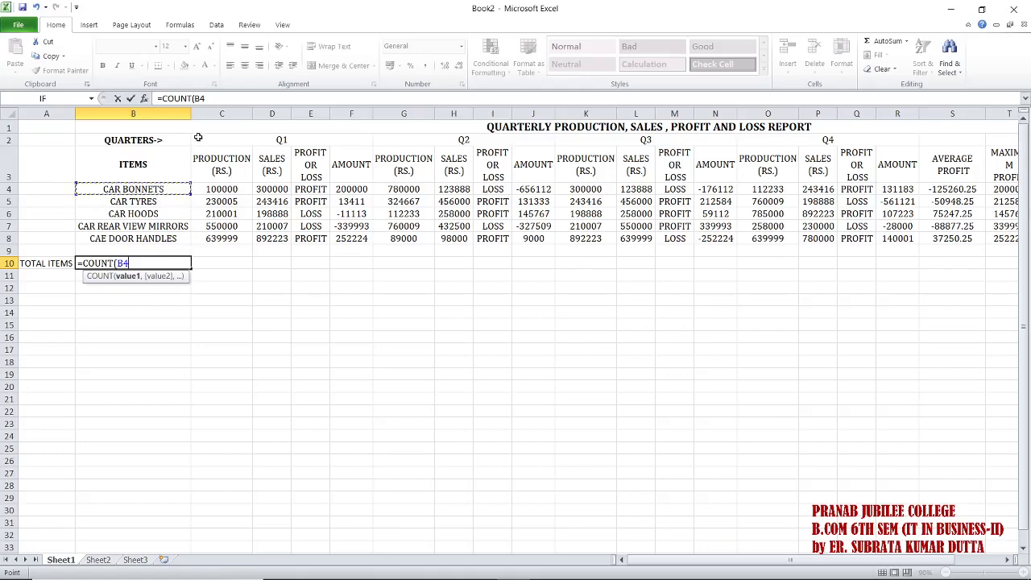
Add B5, B6, B7 and B8 as separate arguments of B10's COUNT formula, close the function and enter it.
text(,)
click(163, 202)
text(,)
click(163, 212)
text(,)
click(162, 225)
text(,)
click(163, 238)
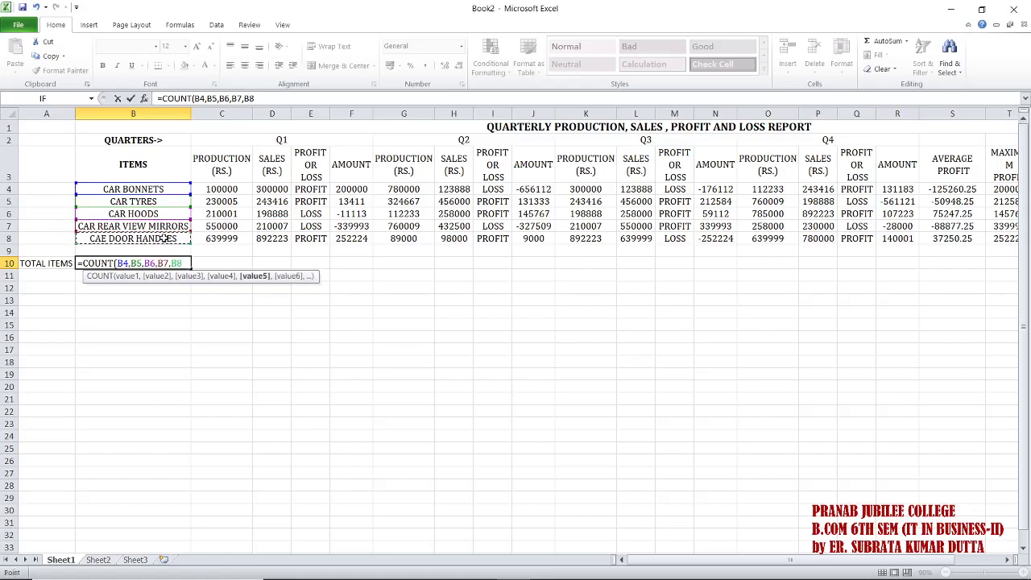
text())
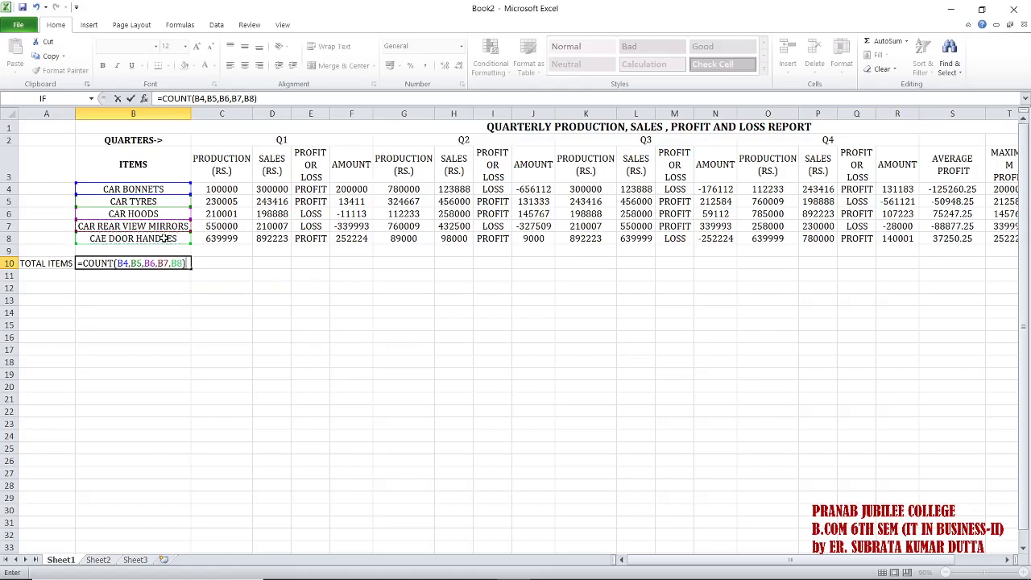
key(Return)
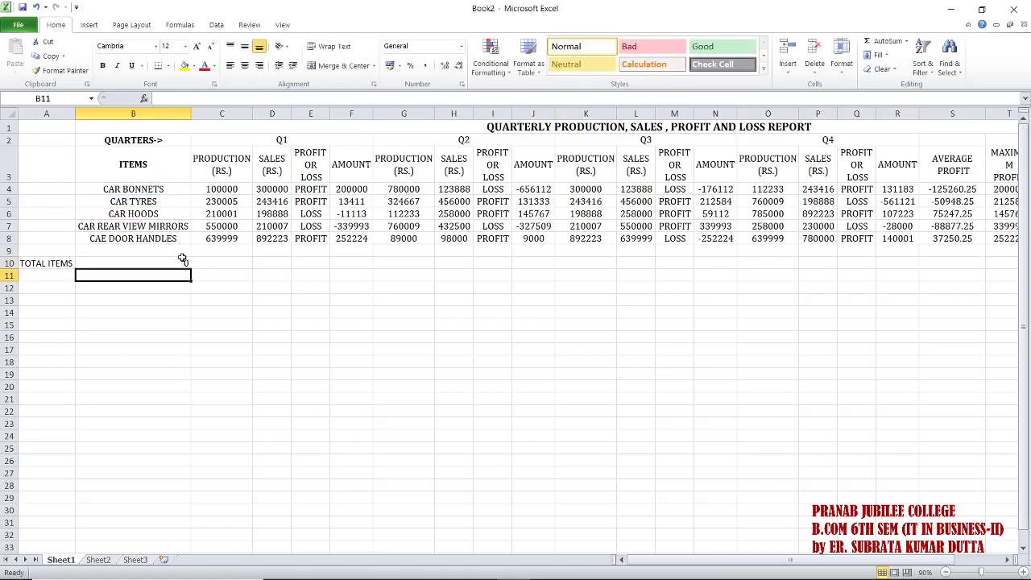
Replace the separate arguments of B10's COUNT formula with the range B4:B8 and enter it.
click(185, 263)
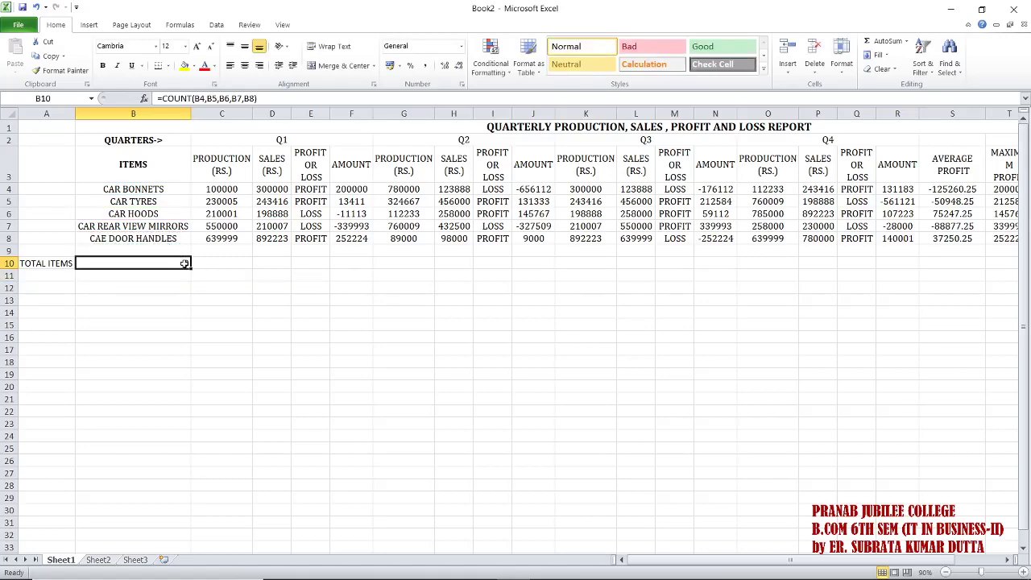
double_click(184, 263)
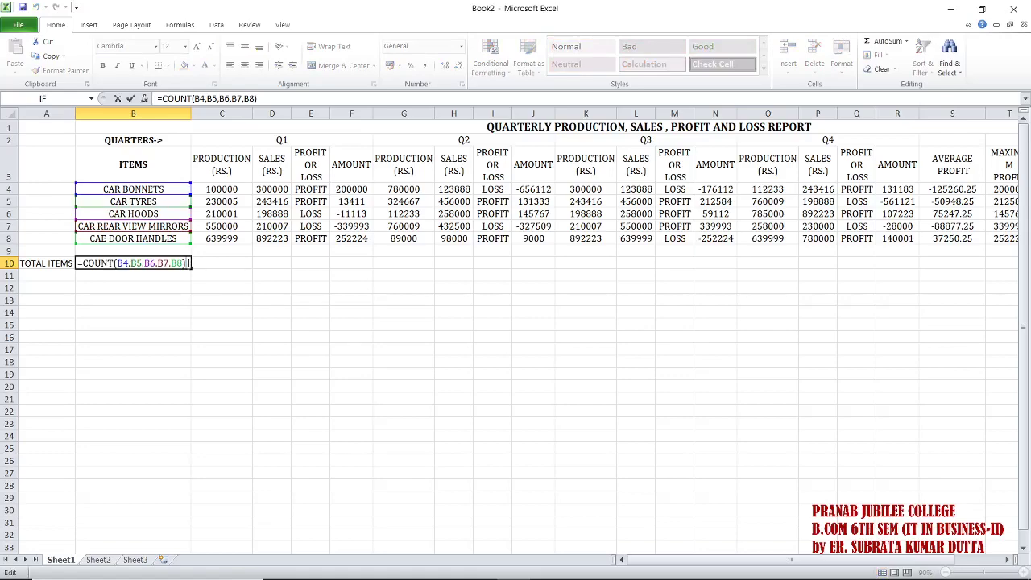
drag(188, 264, 134, 263)
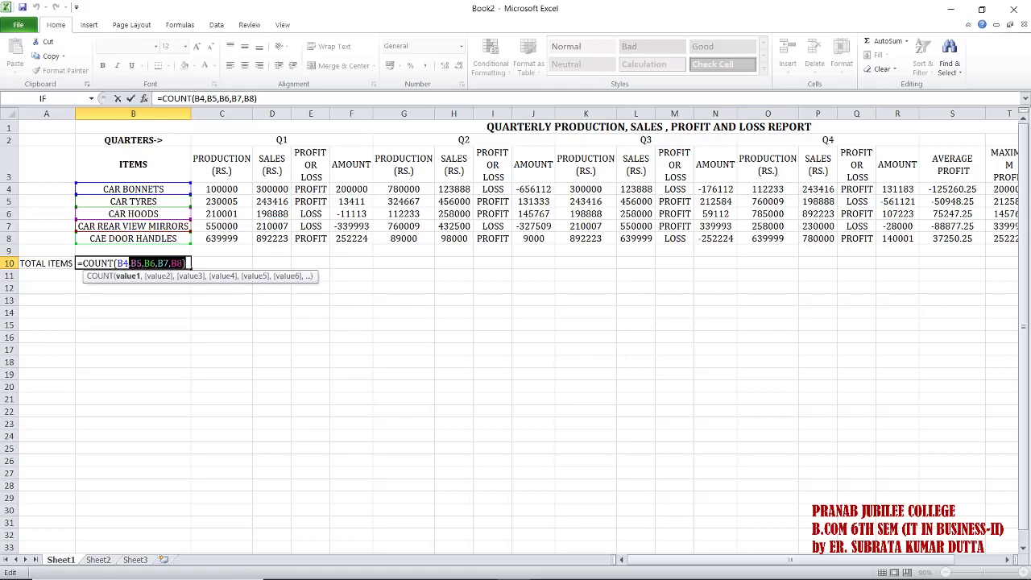
text(:)
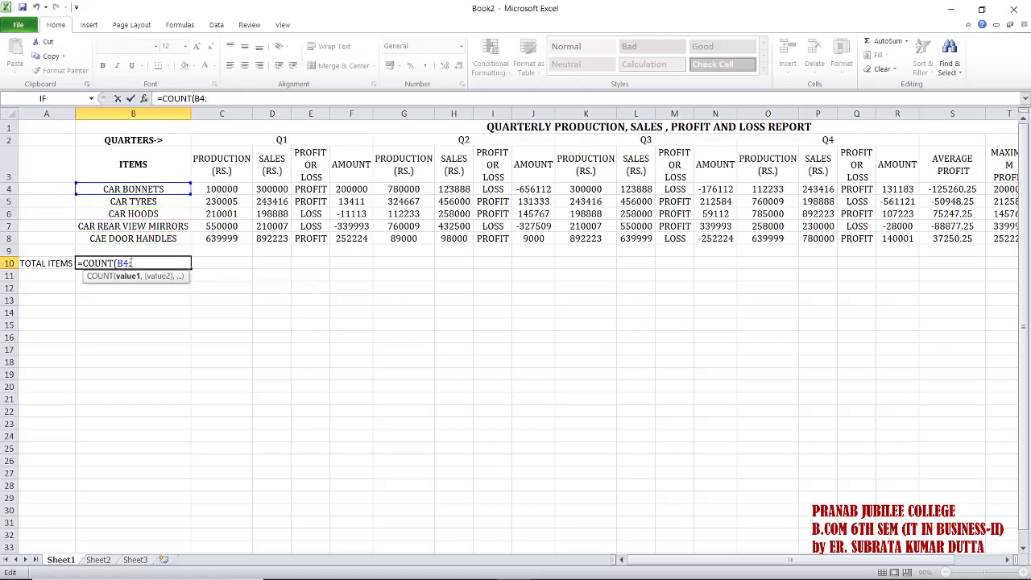
click(153, 239)
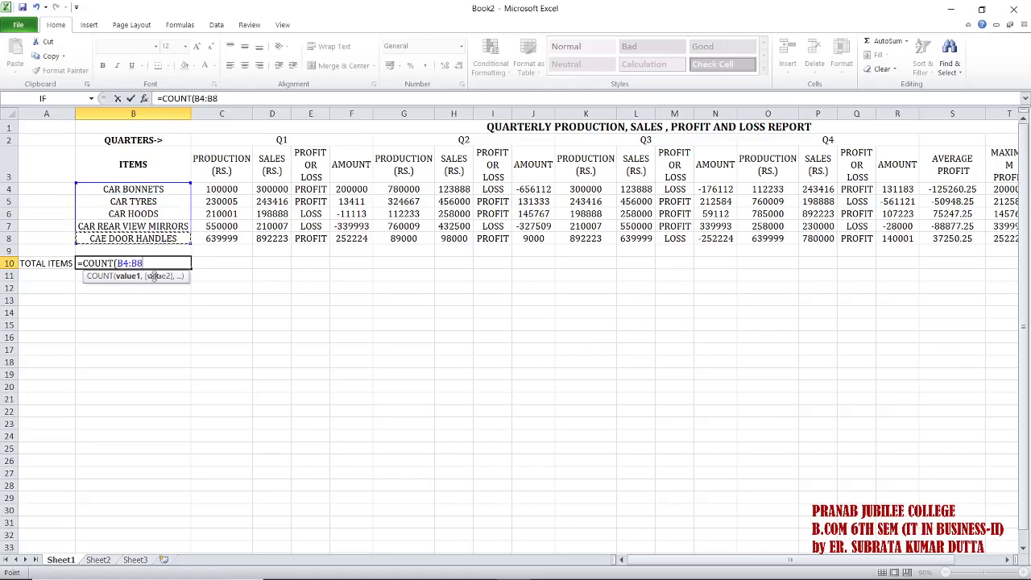
text())
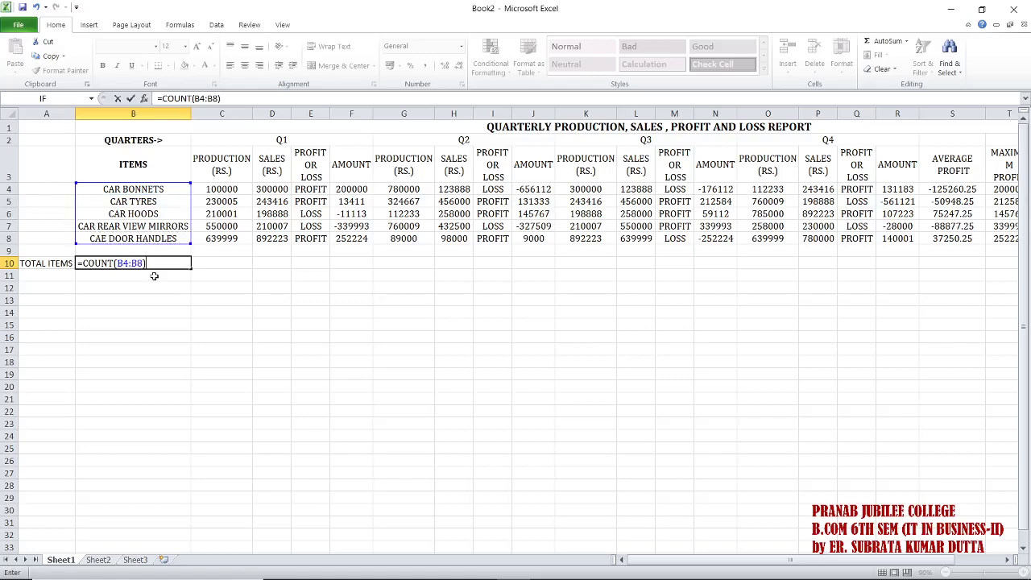
key(Return)
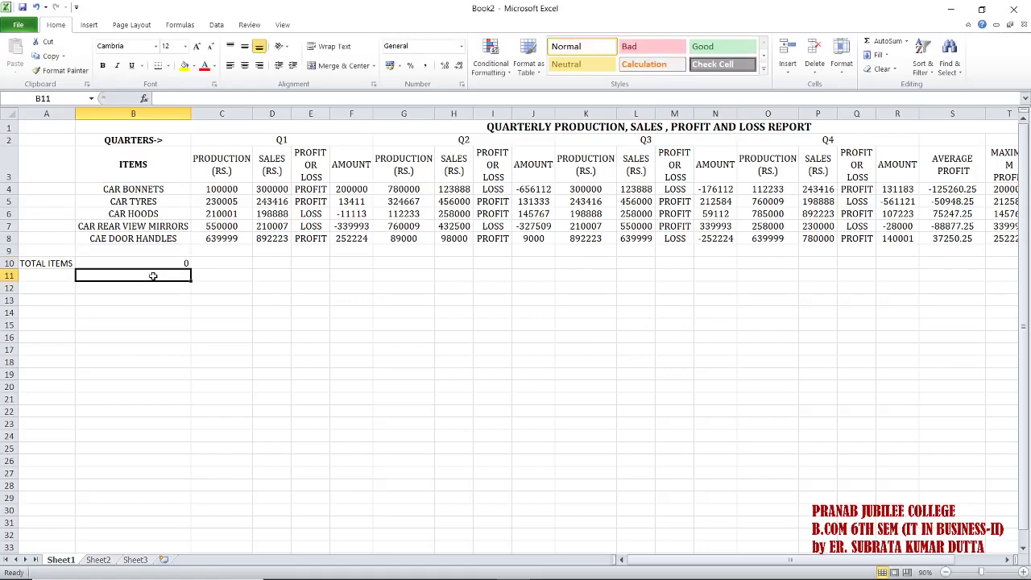
Correct the misspelled item name in B8 to CAR DOOR HANDLES.
double_click(107, 239)
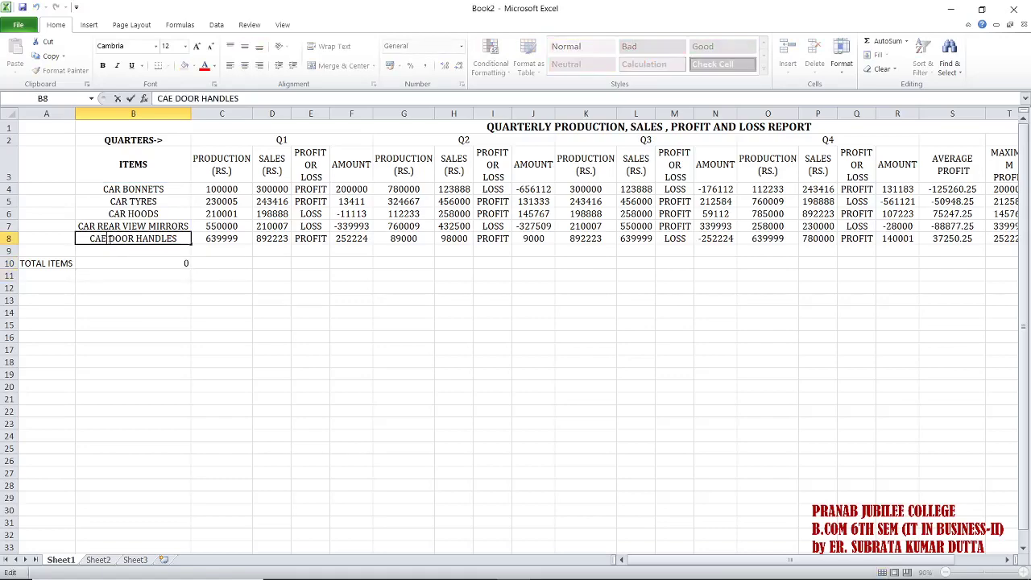
key(BackSpace)
text(R)
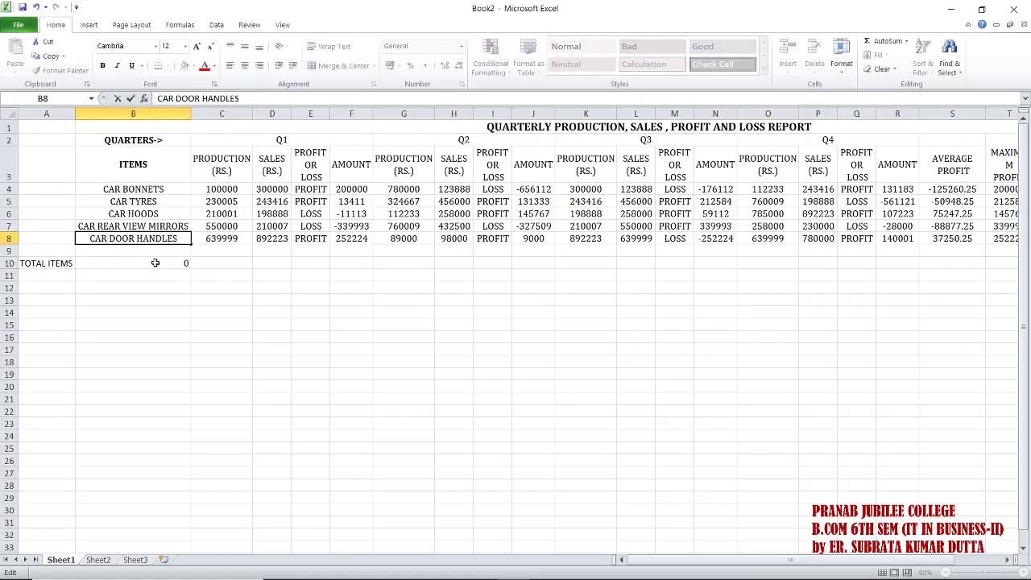
click(155, 262)
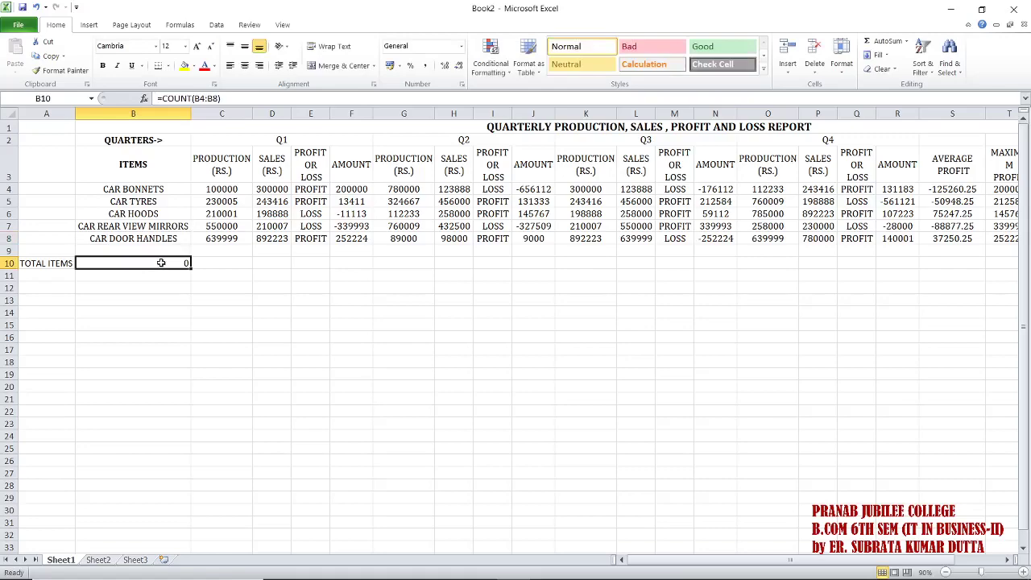
click(209, 97)
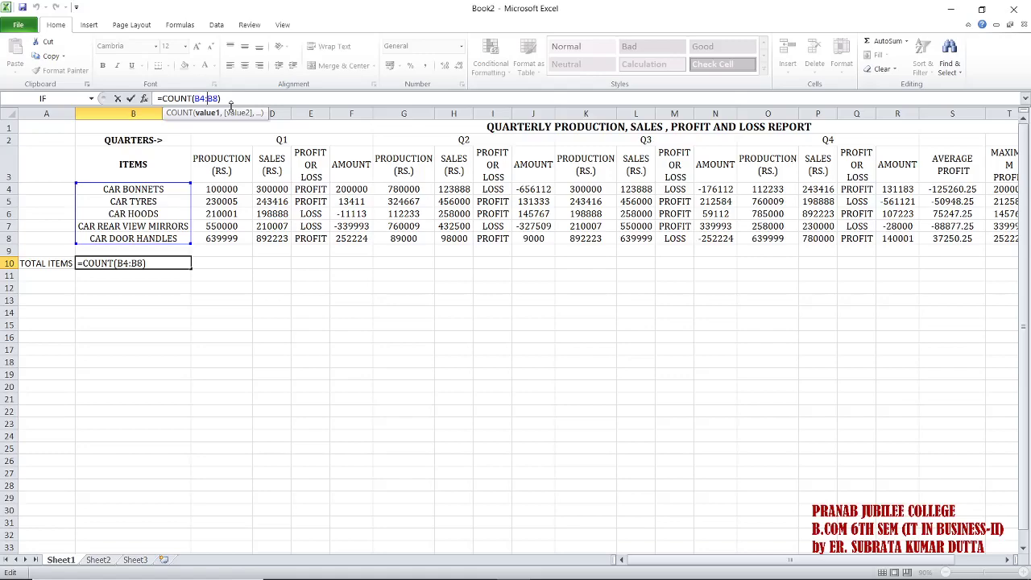
click(211, 190)
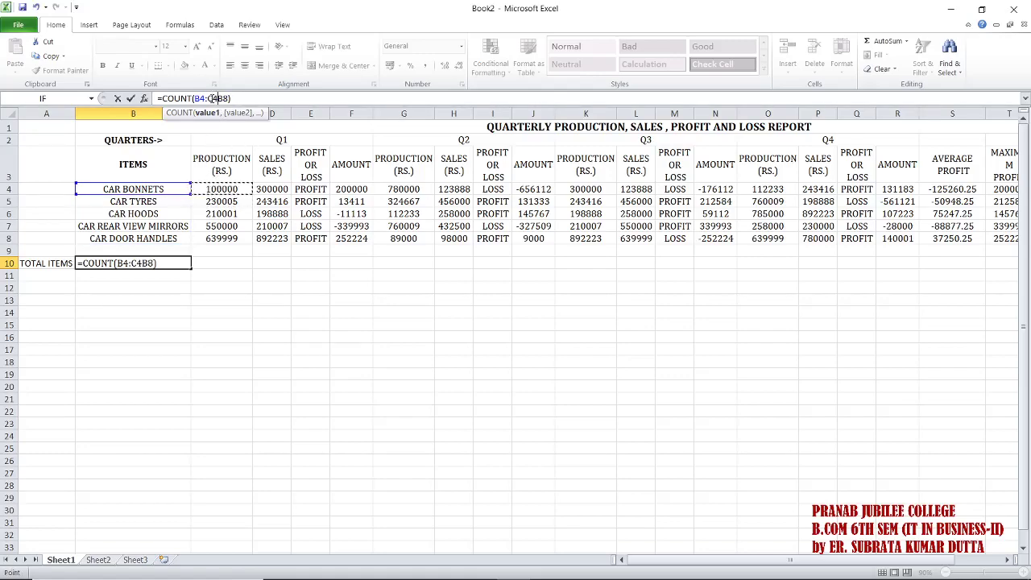
key(BackSpace)
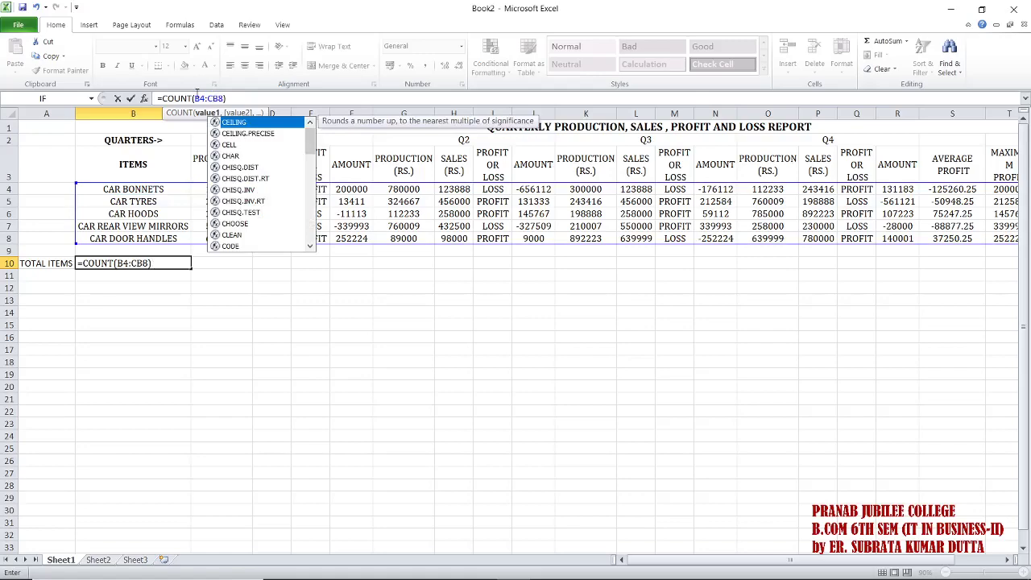
key(BackSpace)
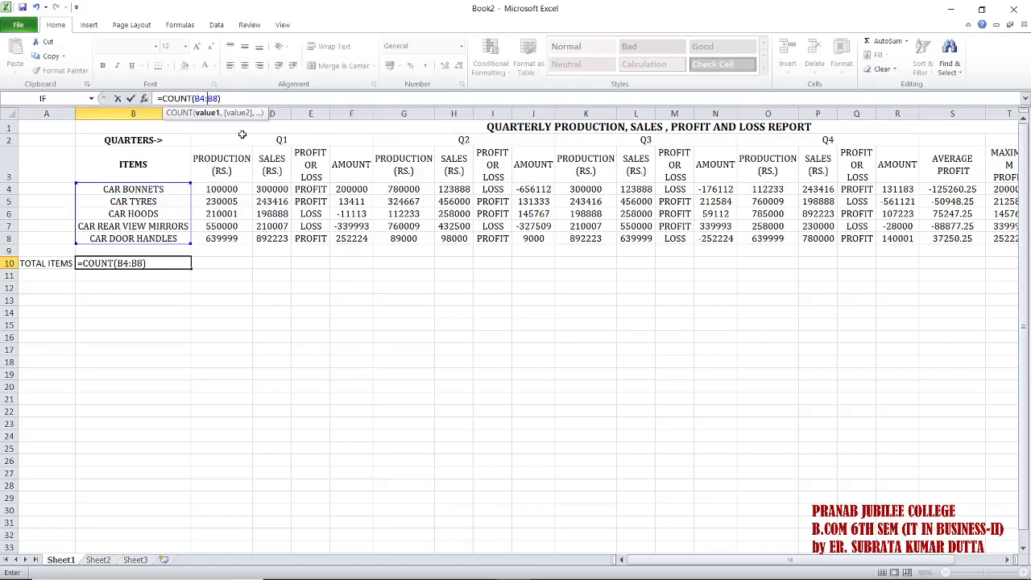
Change the range in B10's COUNT formula to C4:C8 and enter it.
double_click(191, 94)
drag(203, 97, 198, 98)
click(230, 190)
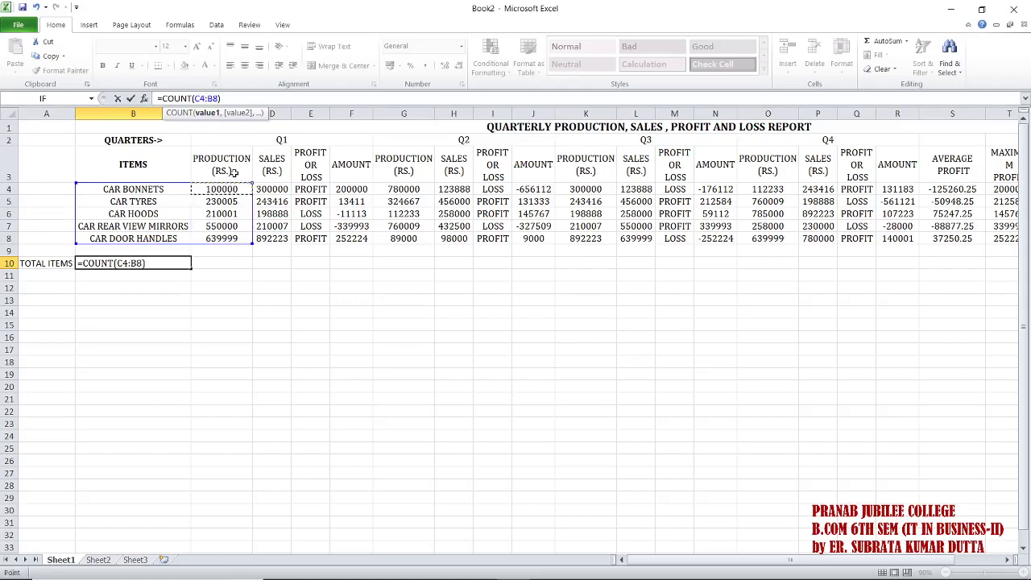
drag(218, 98, 207, 98)
click(231, 238)
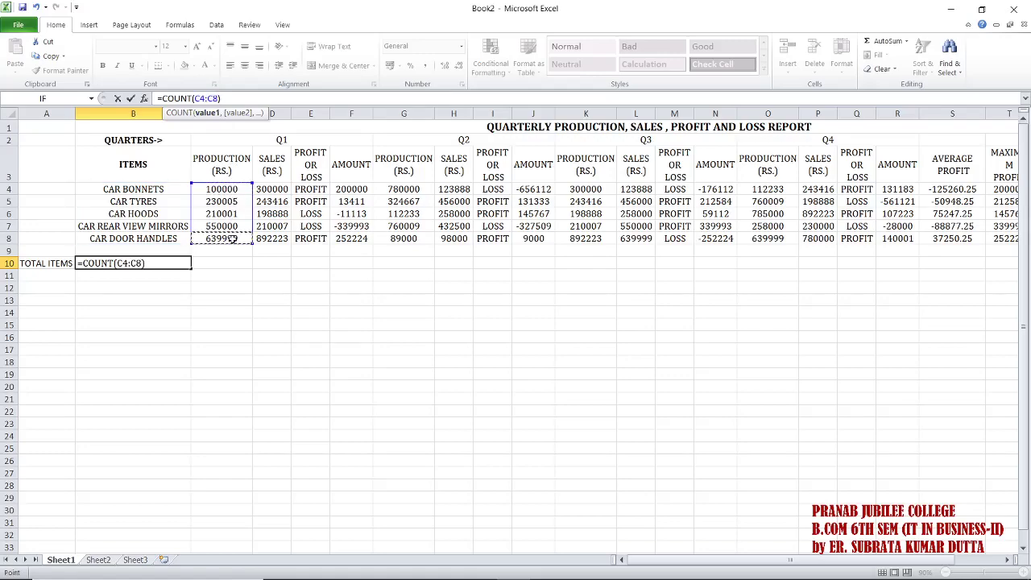
key(Return)
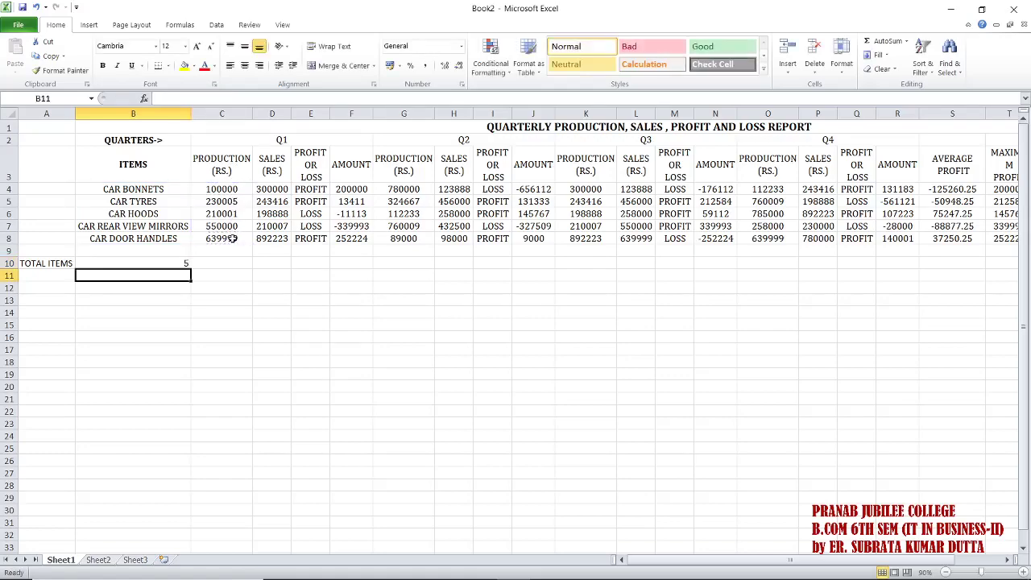
Examine the report across to the MAXIMUM PROFIT QUARTER column, and the PROFIT OR LOSS cells of Q2 and Q1.
click(180, 240)
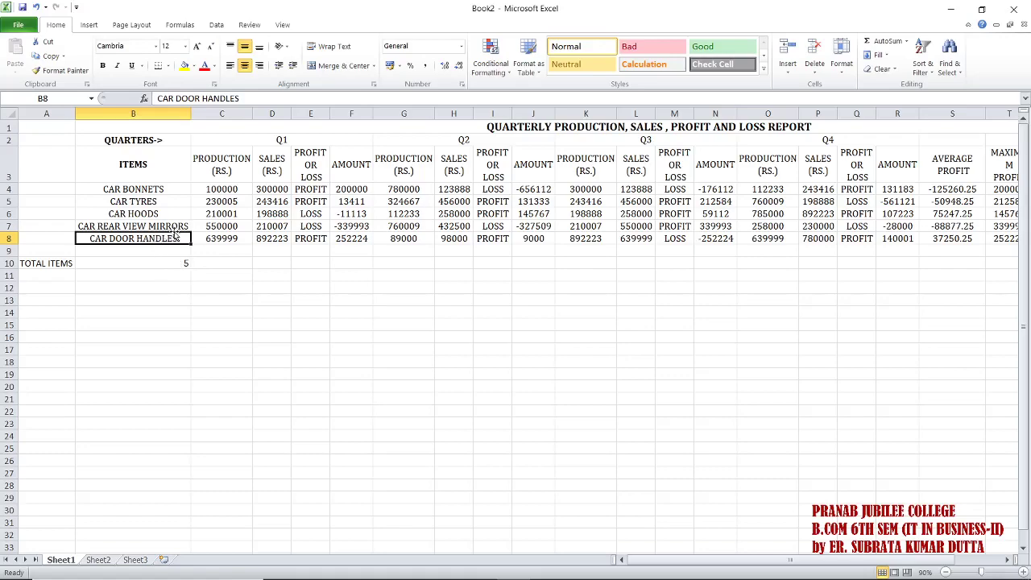
click(214, 264)
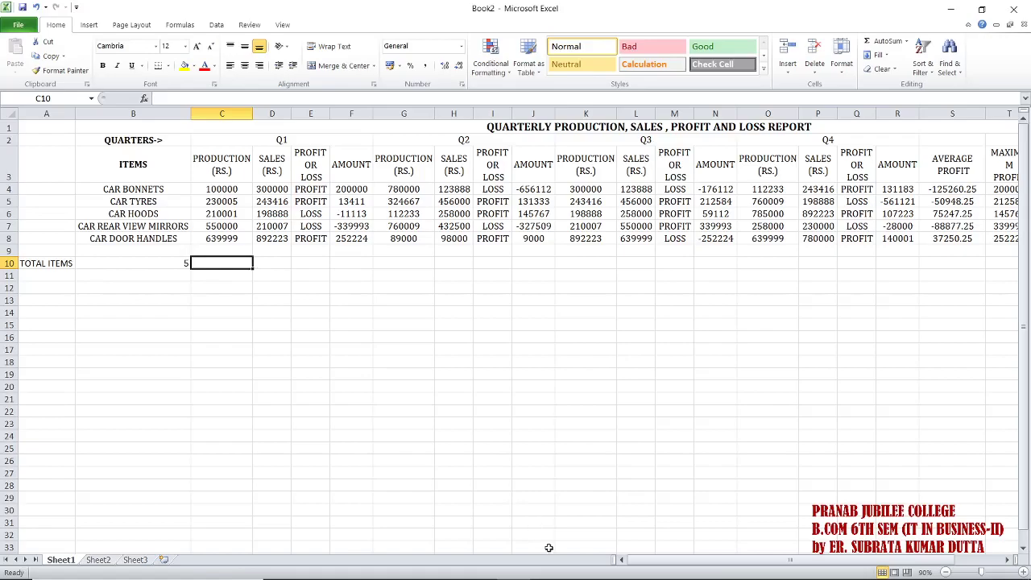
drag(642, 566, 690, 566)
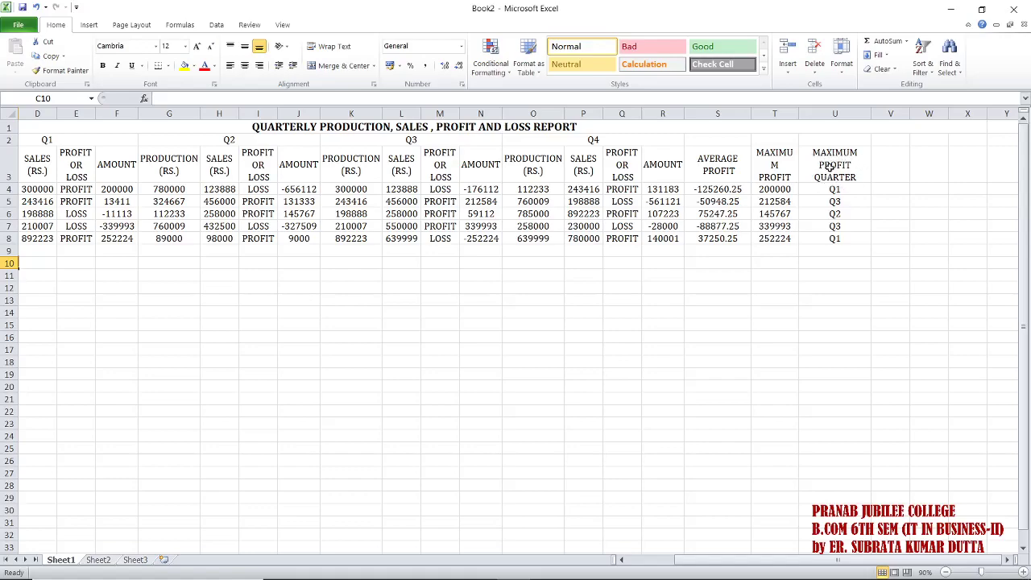
drag(906, 561, 823, 561)
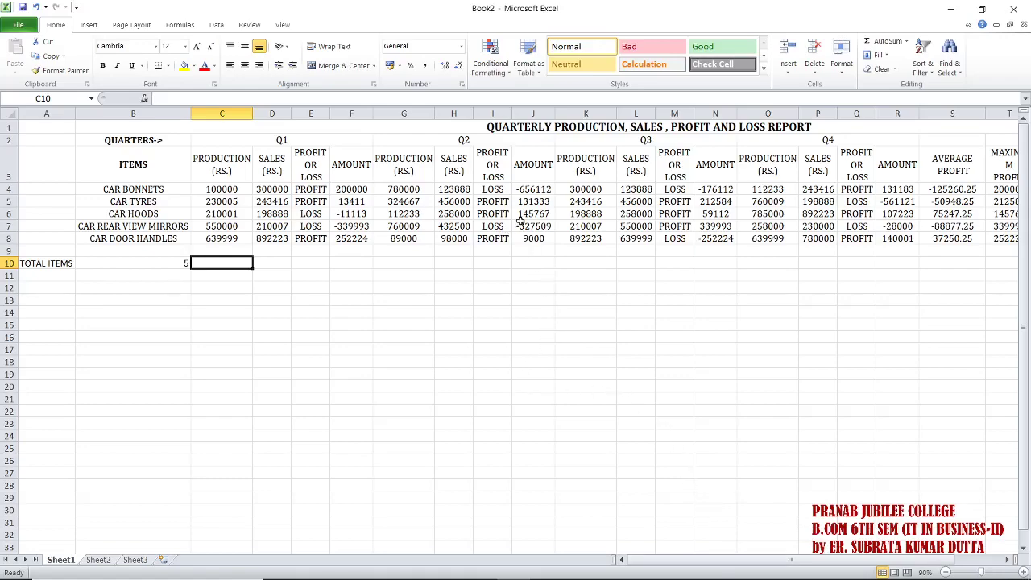
click(489, 191)
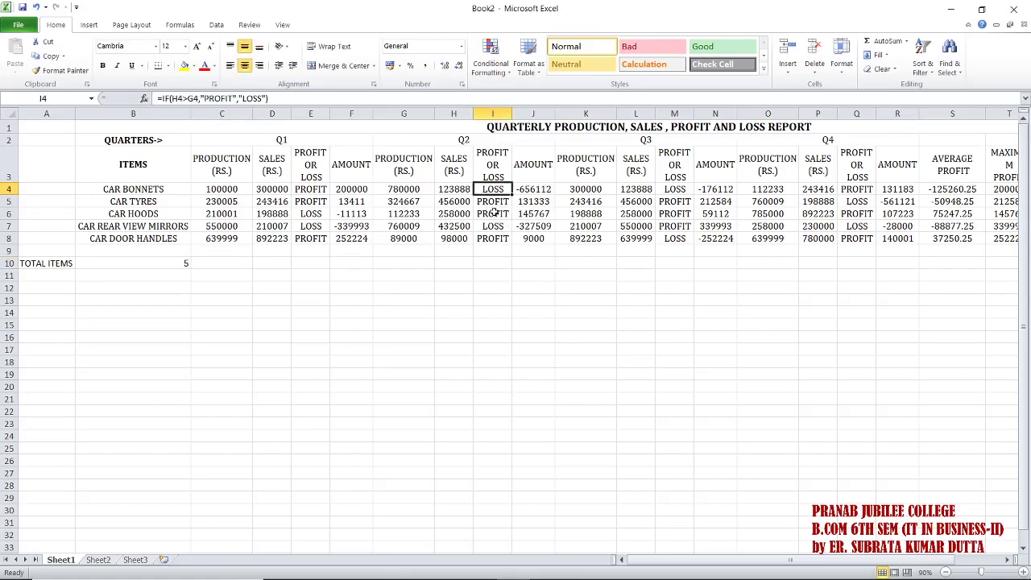
drag(306, 191, 315, 237)
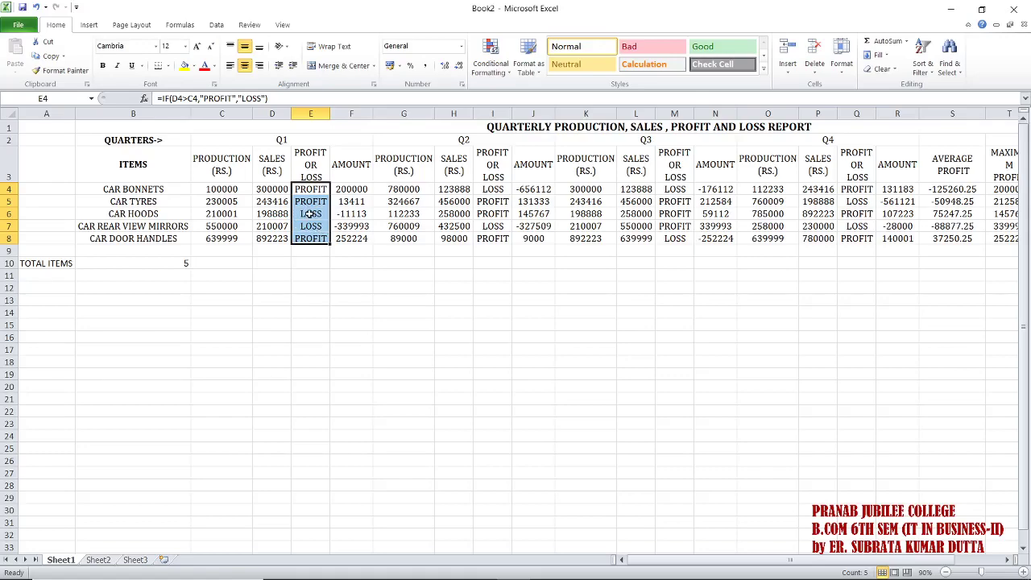
Fill the LOSS cell E6 with red and the PROFIT cell E4 with light green.
click(310, 213)
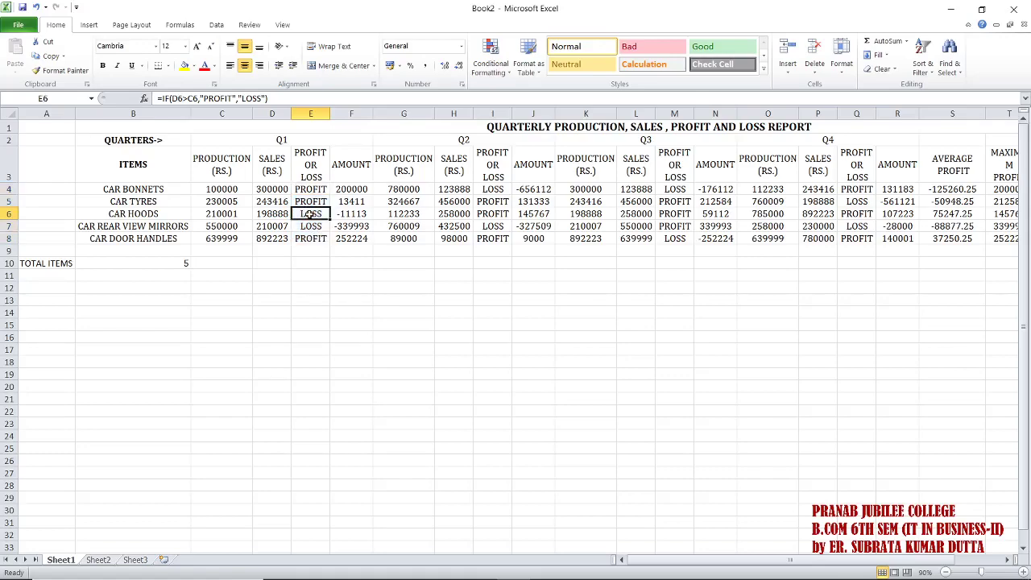
click(193, 66)
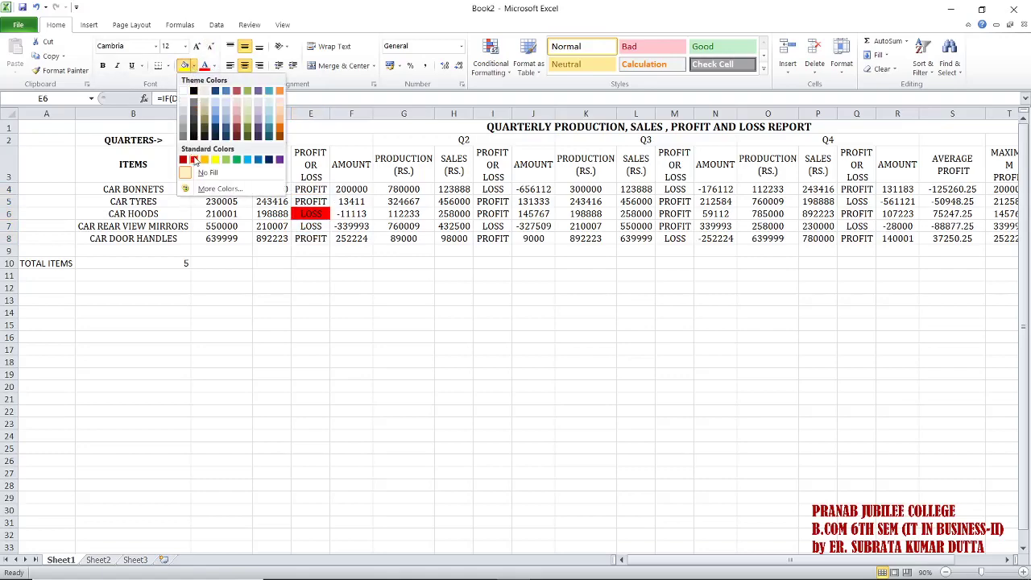
click(193, 161)
click(312, 190)
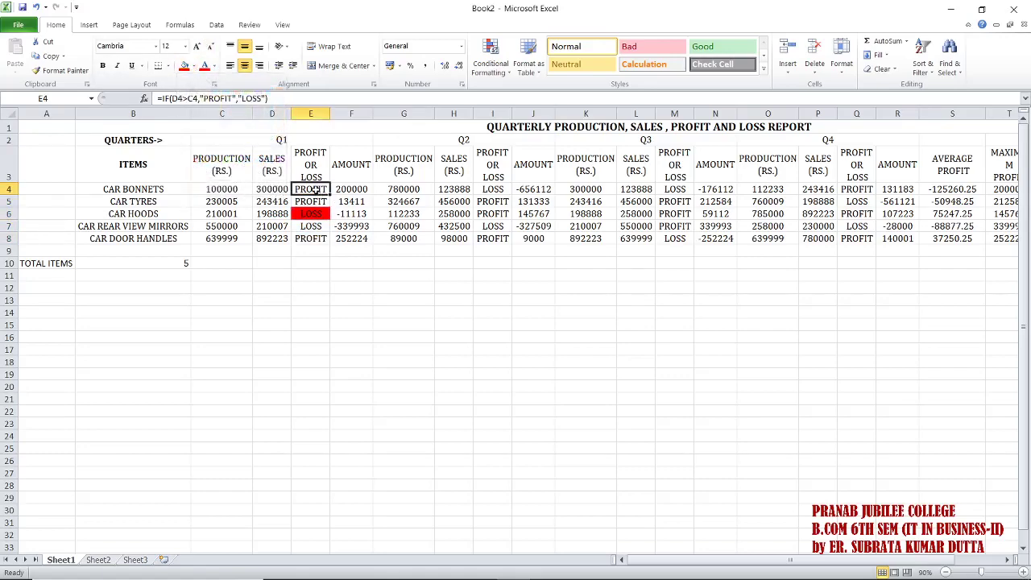
click(193, 66)
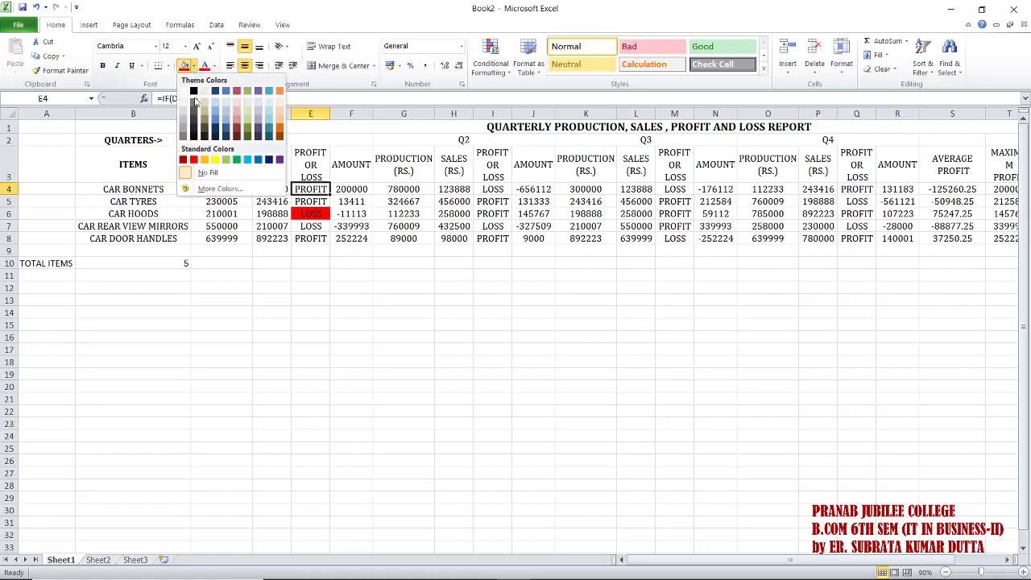
click(226, 160)
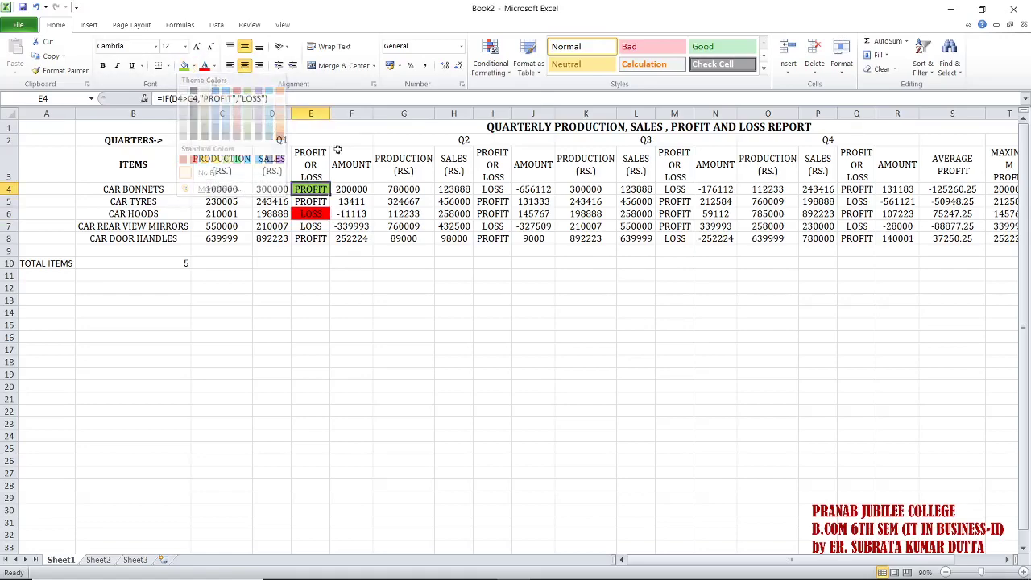
Remove the fill from E4 and set E6's fill to white.
click(318, 201)
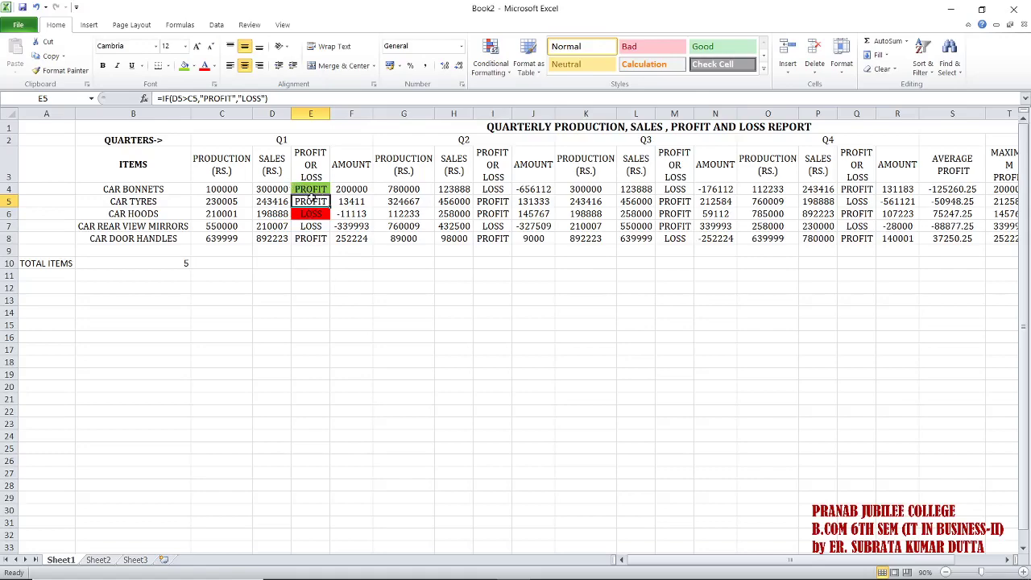
click(310, 190)
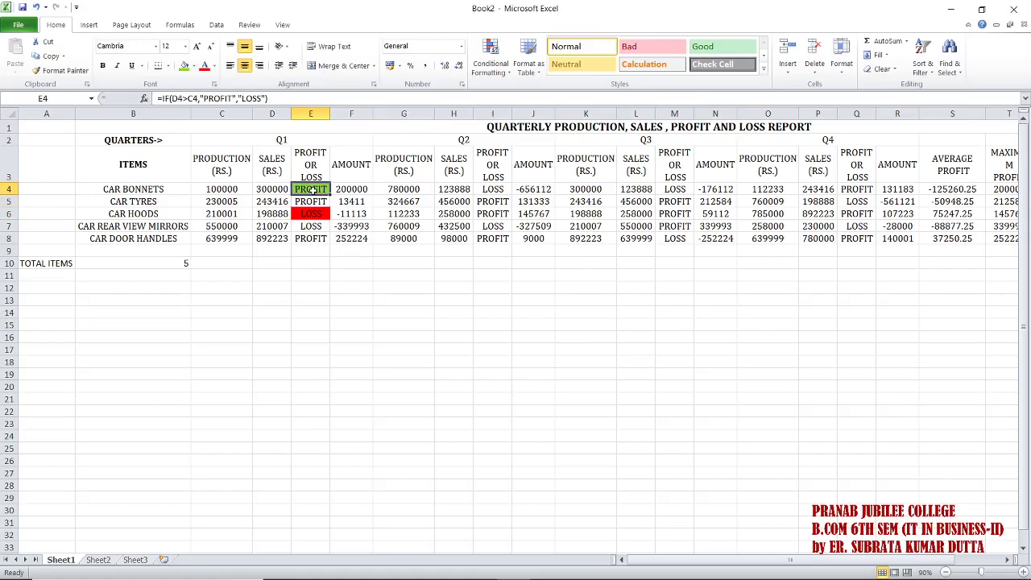
click(195, 67)
click(208, 172)
click(314, 216)
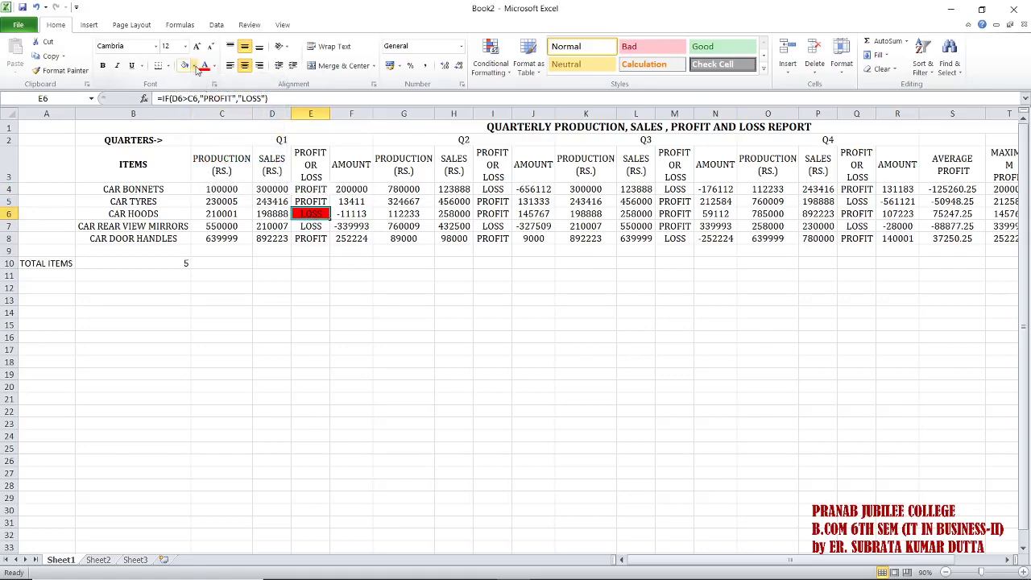
click(194, 67)
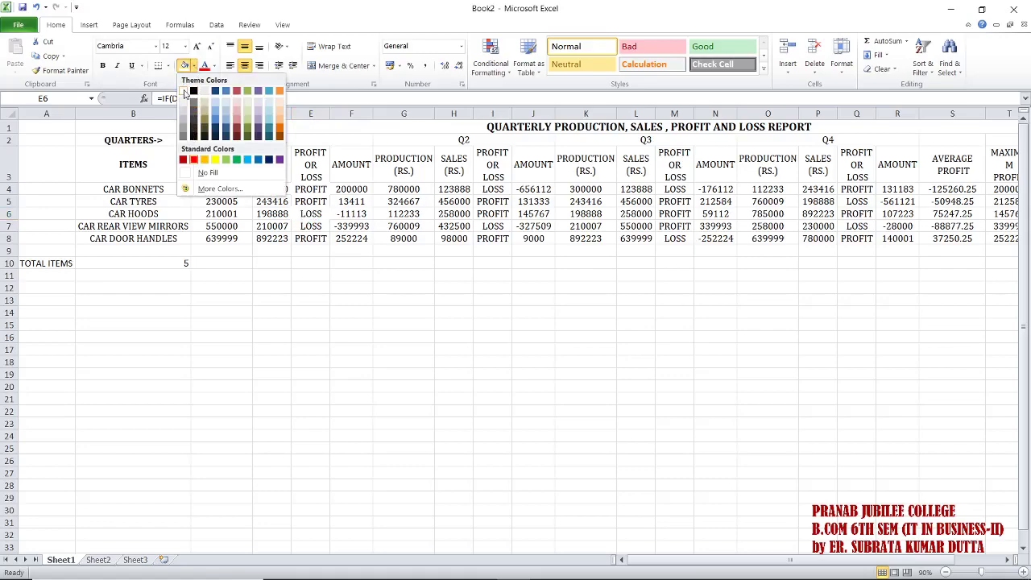
click(185, 94)
Start a Text That Contains conditional formatting rule on E4:E8 for the text PROFIT.
click(302, 189)
drag(303, 190, 321, 238)
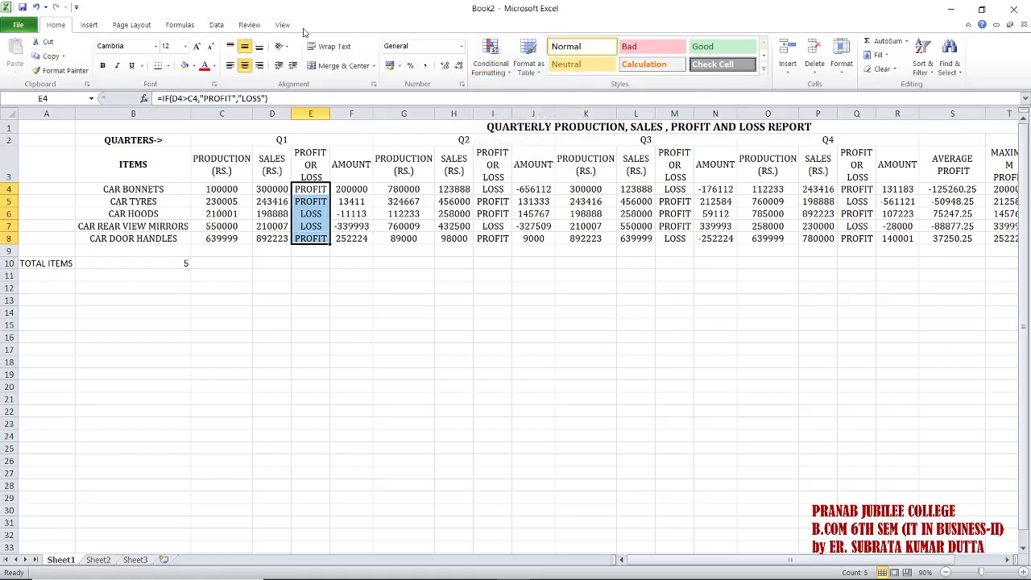
click(507, 75)
mouse_move(518, 97)
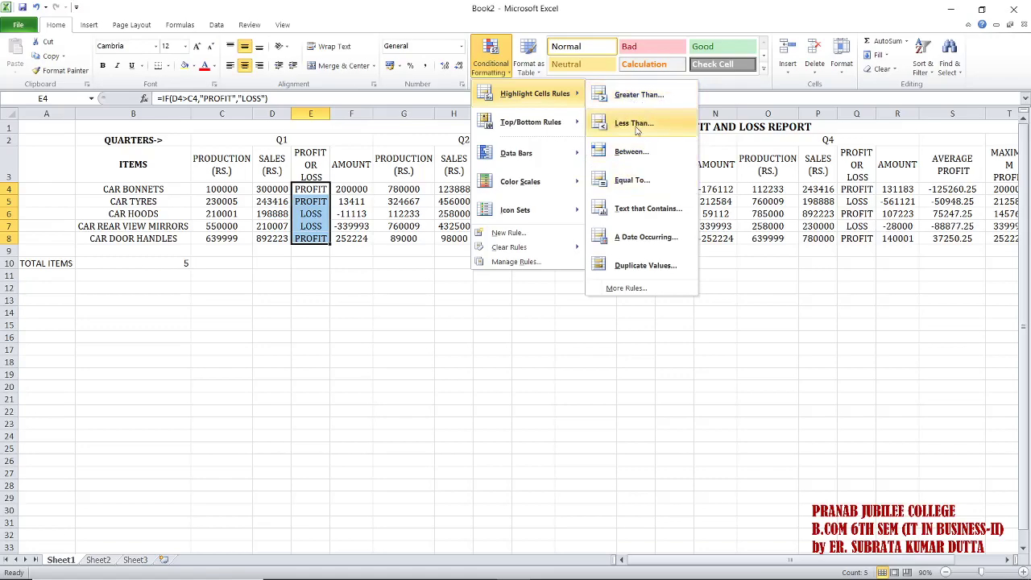
click(656, 210)
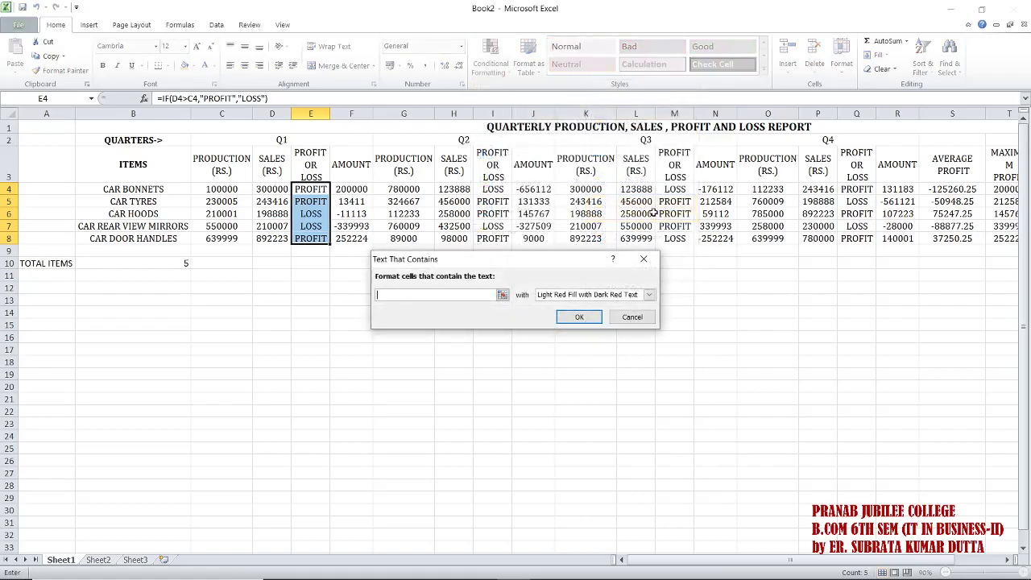
text(PROFIT)
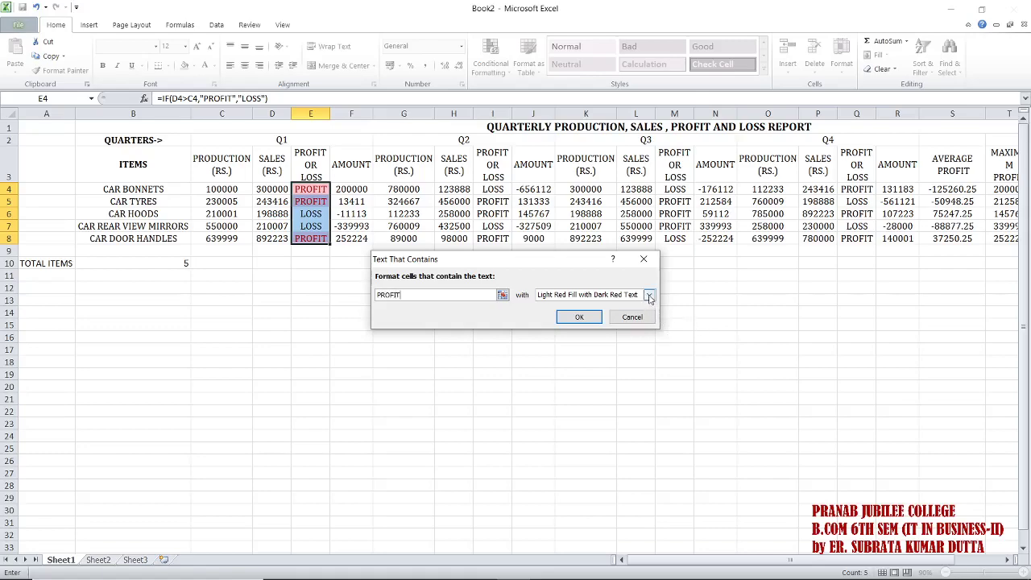
Give the PROFIT rule a custom format with a light green background fill.
click(649, 295)
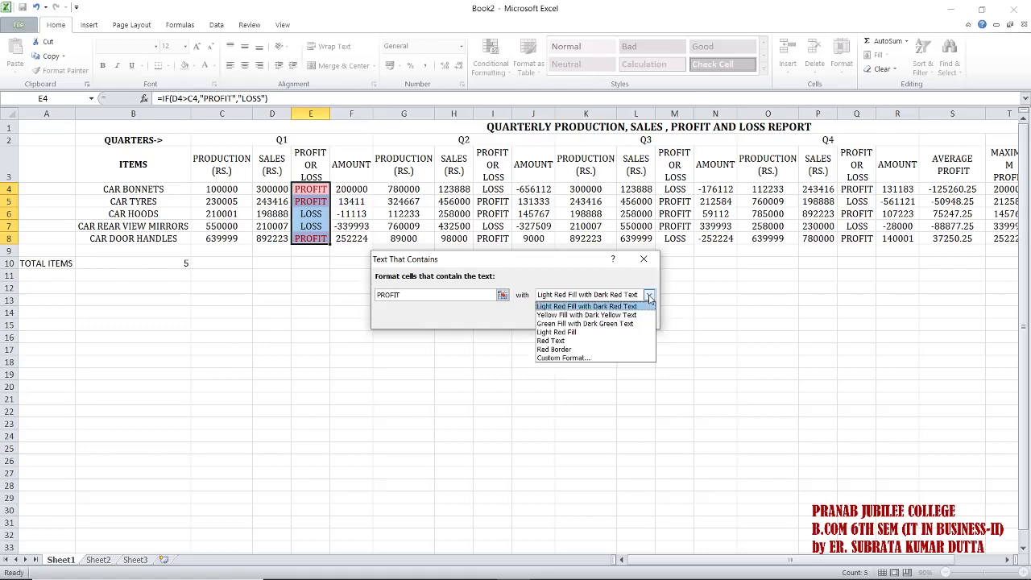
click(615, 359)
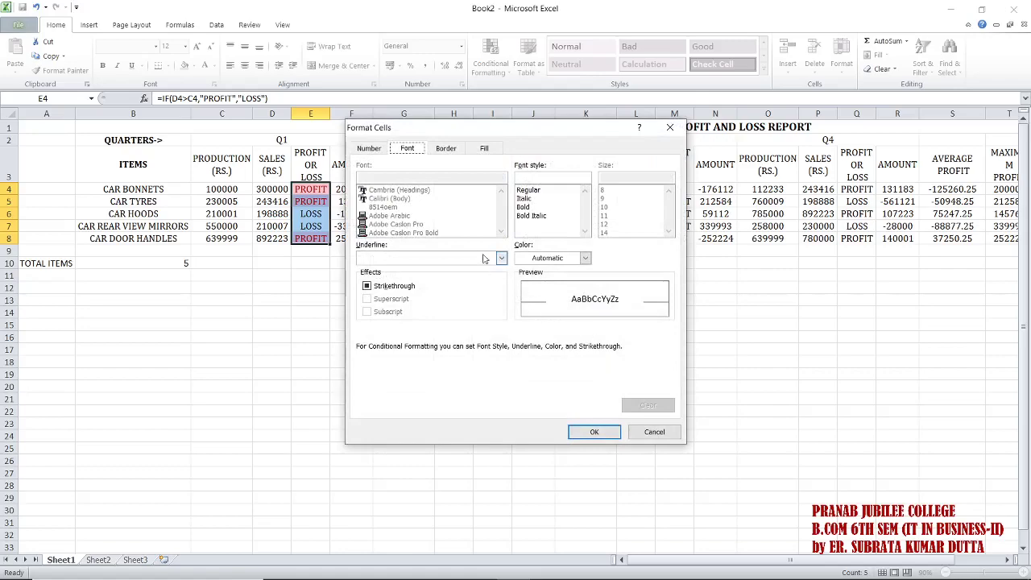
click(479, 151)
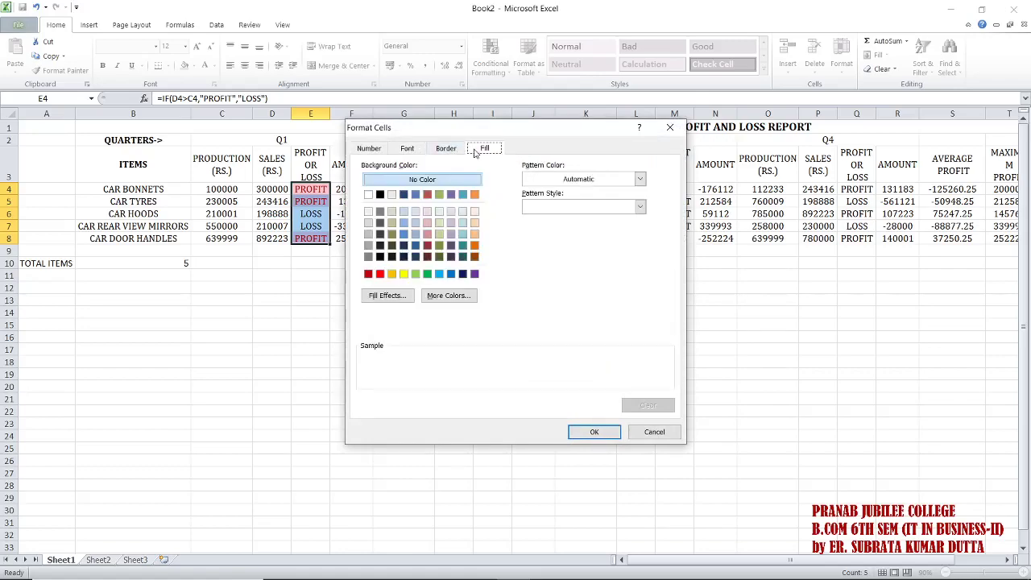
click(416, 274)
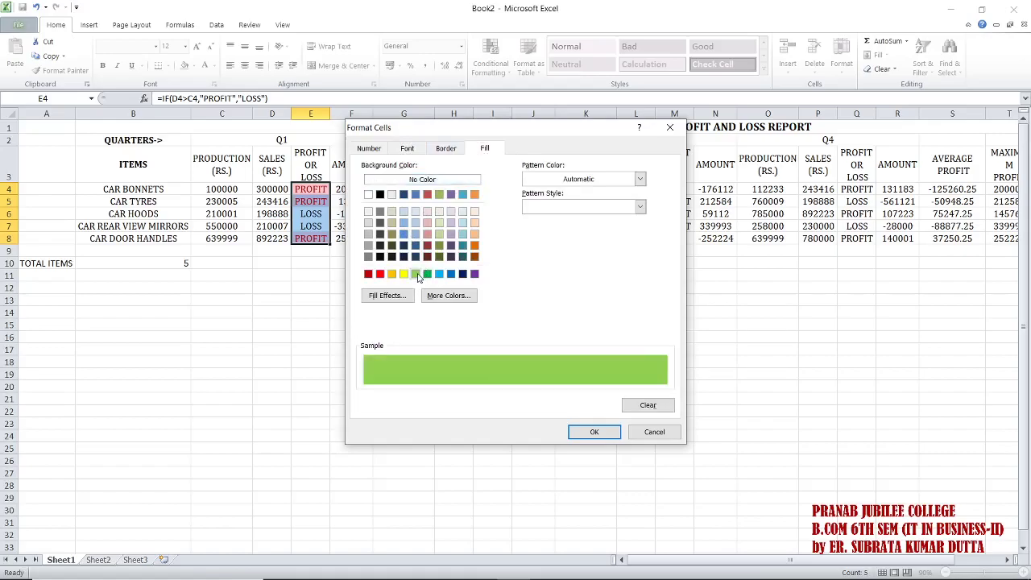
click(595, 431)
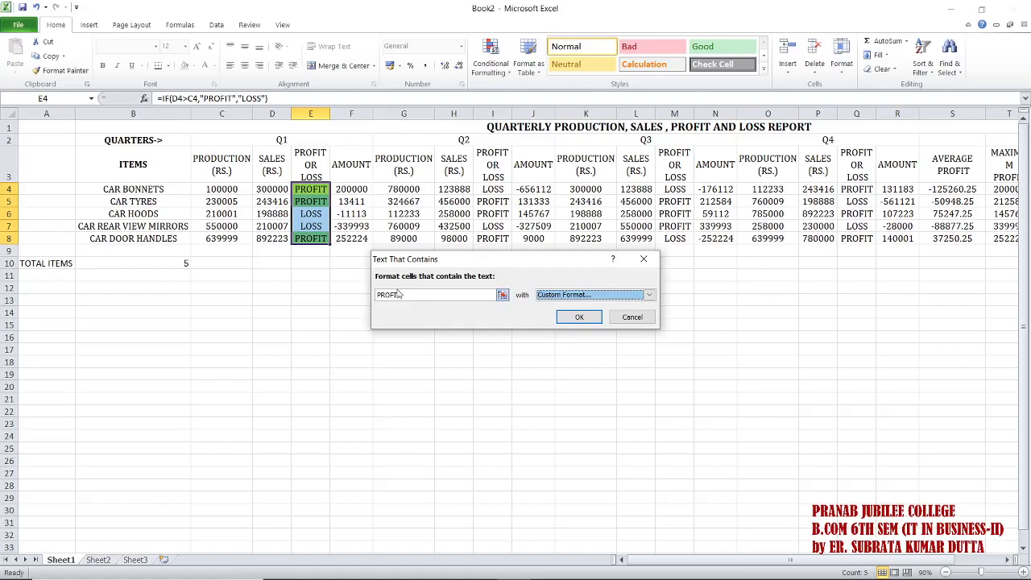
drag(414, 296, 357, 295)
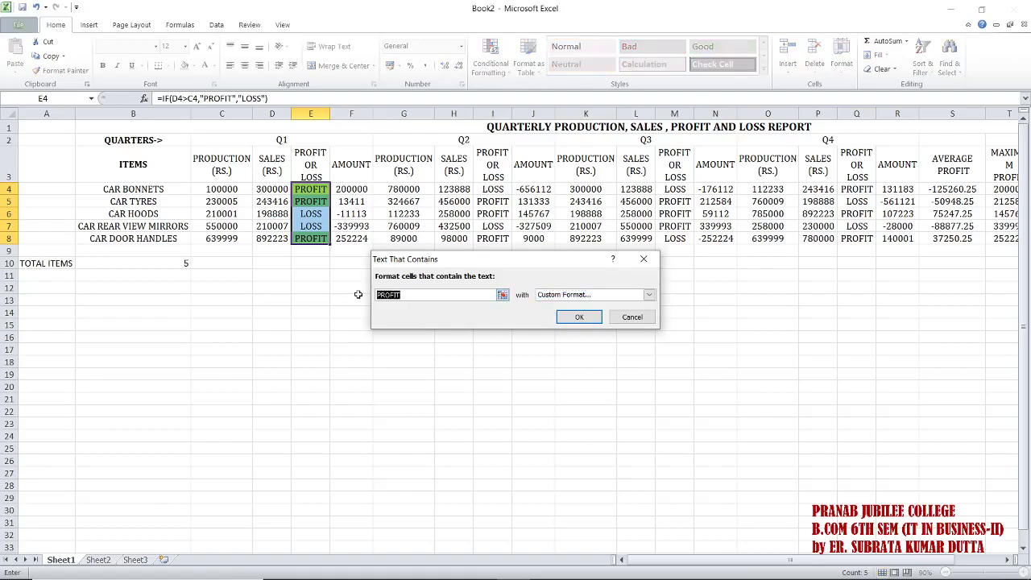
text(LOSS)
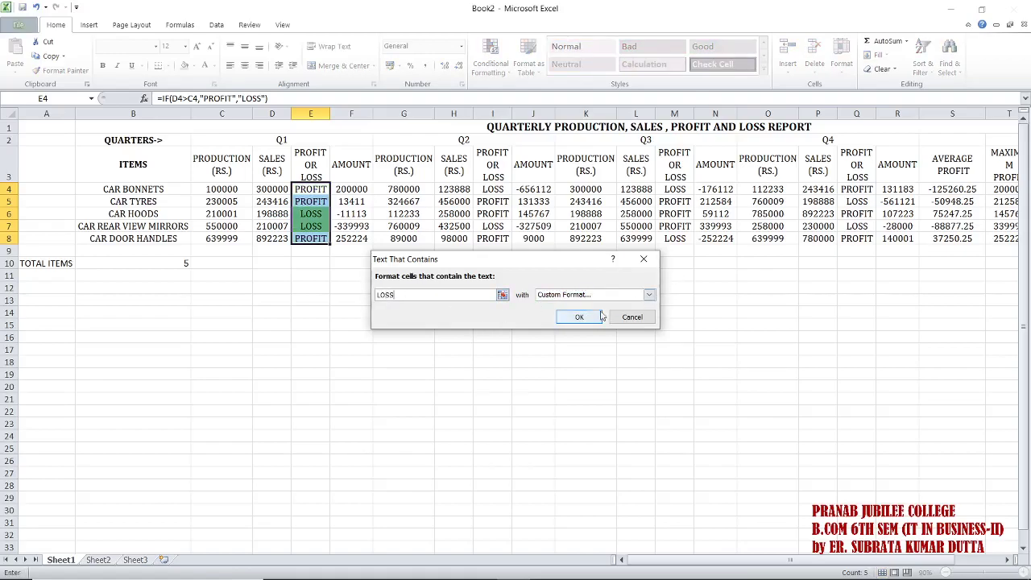
click(649, 295)
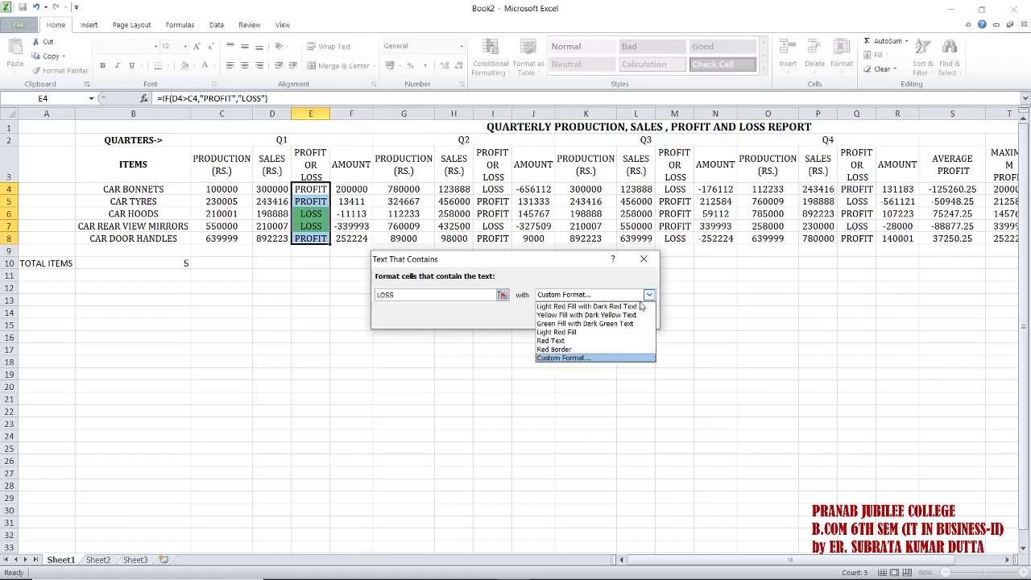
click(586, 359)
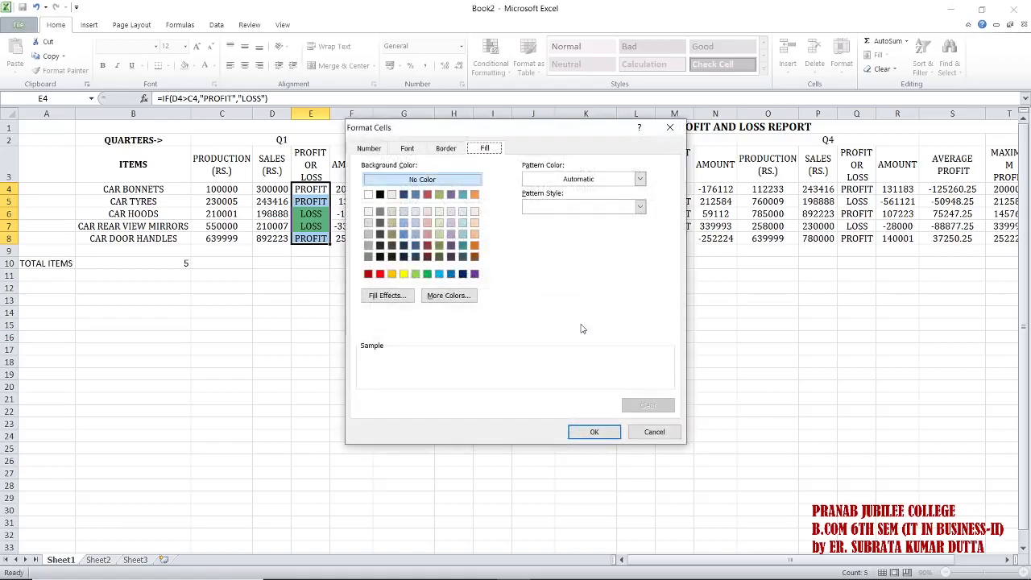
click(380, 274)
click(594, 432)
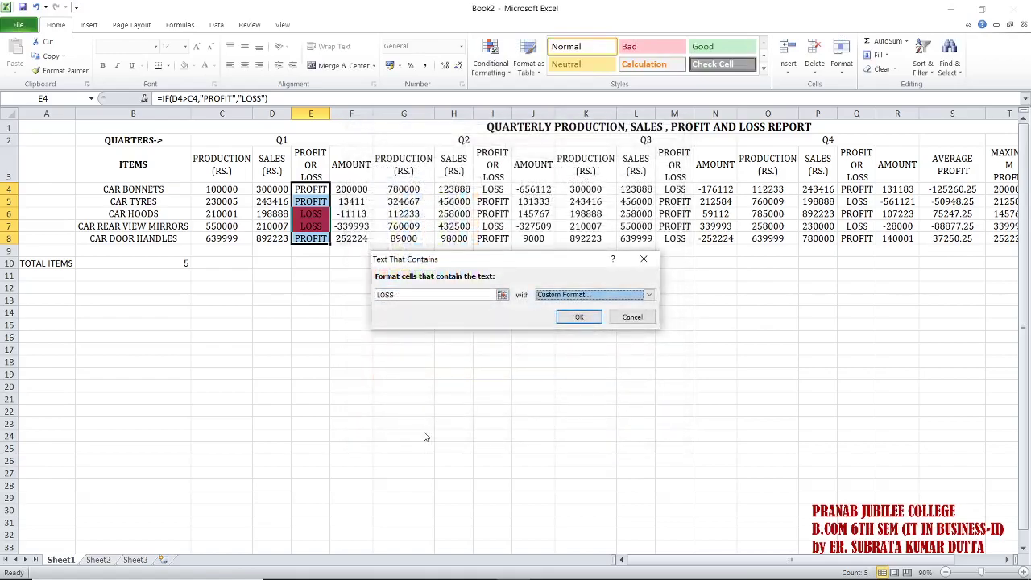
click(644, 259)
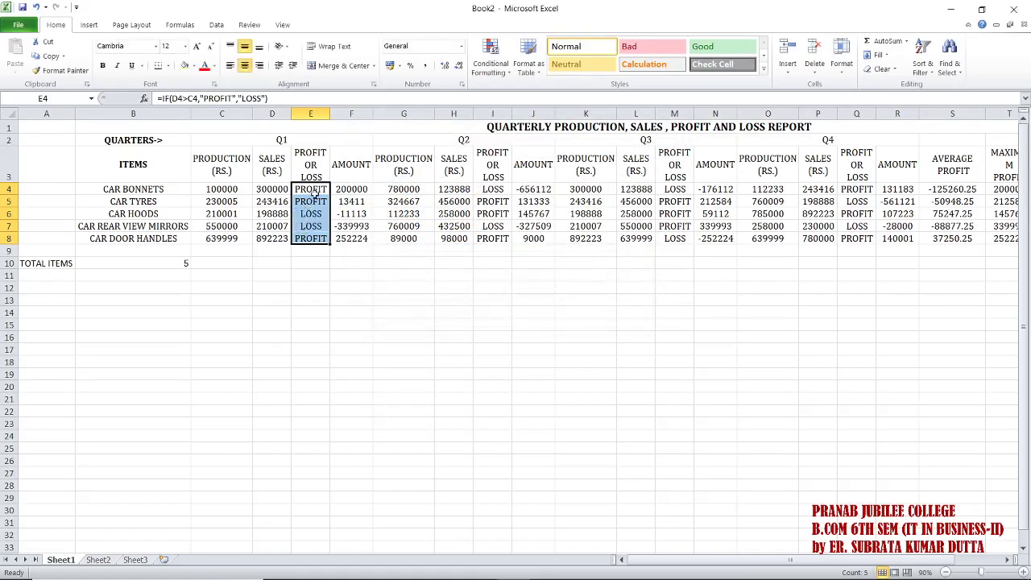
click(313, 190)
drag(313, 190, 320, 208)
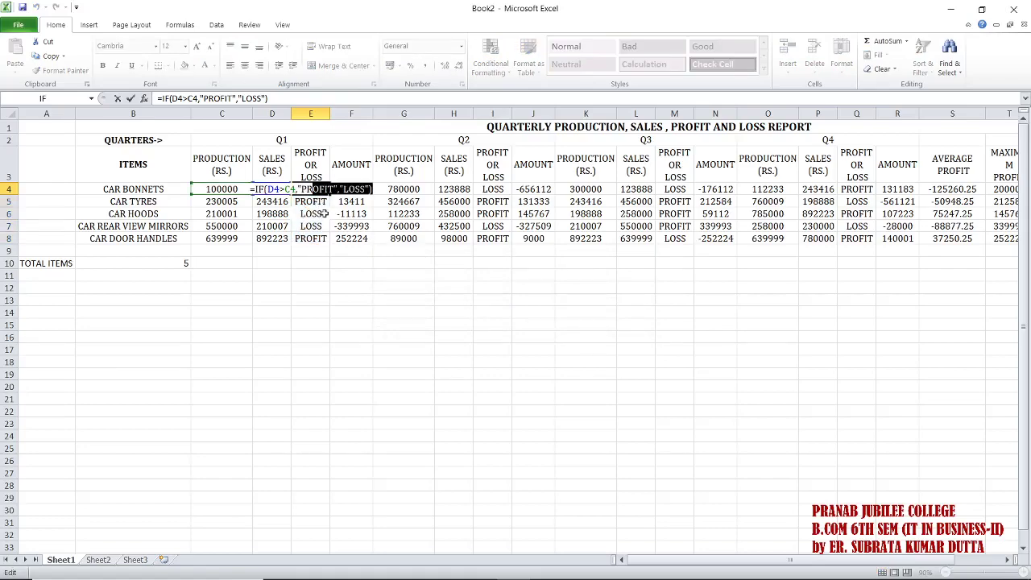
click(402, 287)
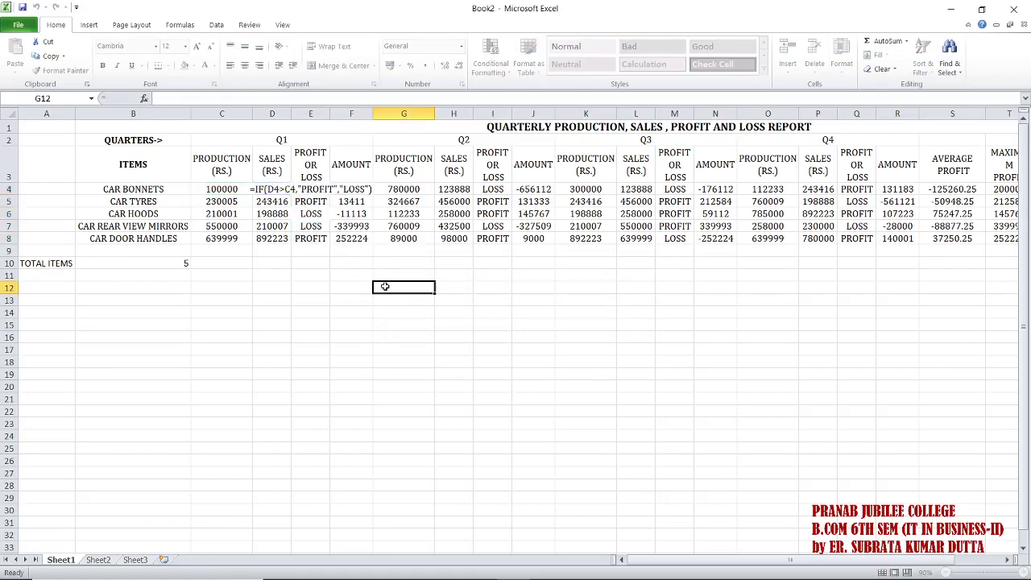
Start a Text That Contains conditional formatting rule on the Q1 PROFIT OR LOSS cells E4:E8 for the text PROFIT.
click(322, 190)
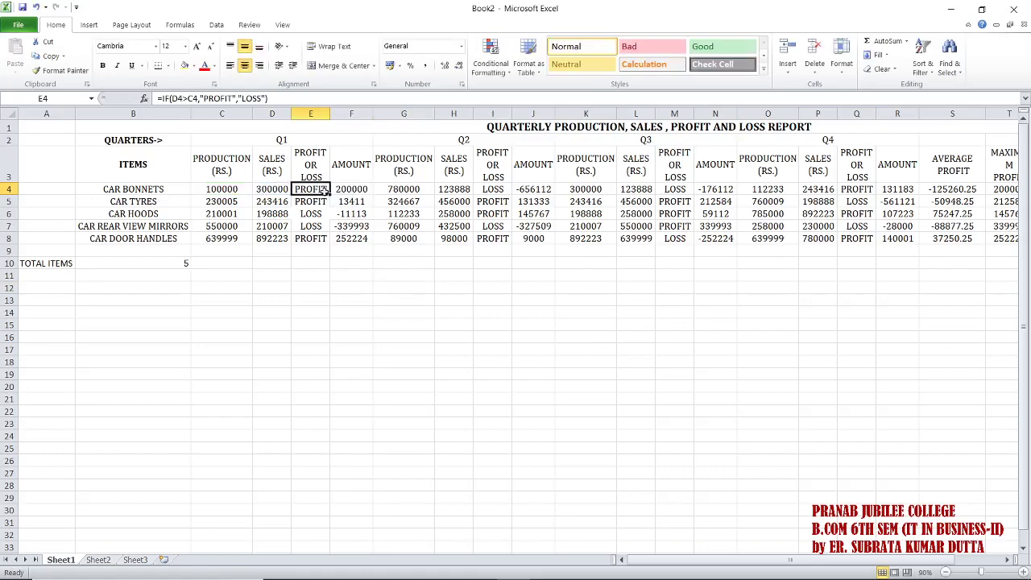
mouse_move(326, 190)
mouse_down()
mouse_move(326, 214)
mouse_move(328, 191)
mouse_up()
drag(319, 192, 319, 237)
right_click(320, 222)
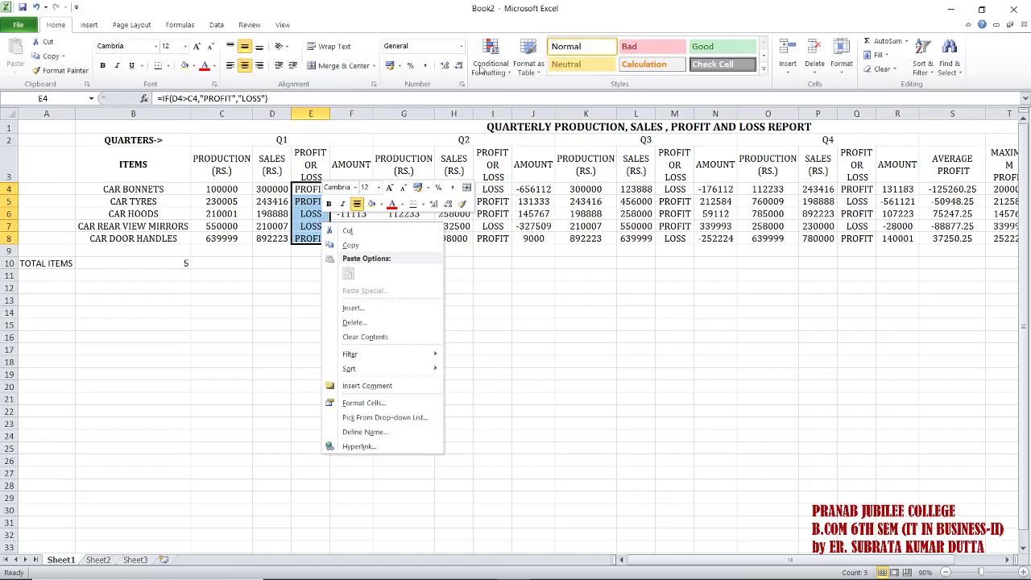
click(504, 68)
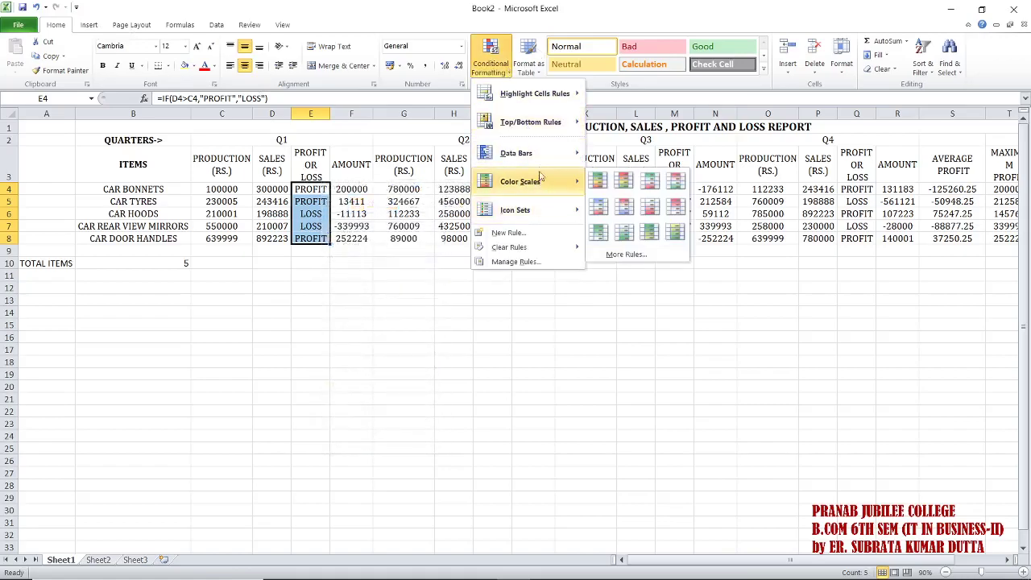
mouse_move(539, 95)
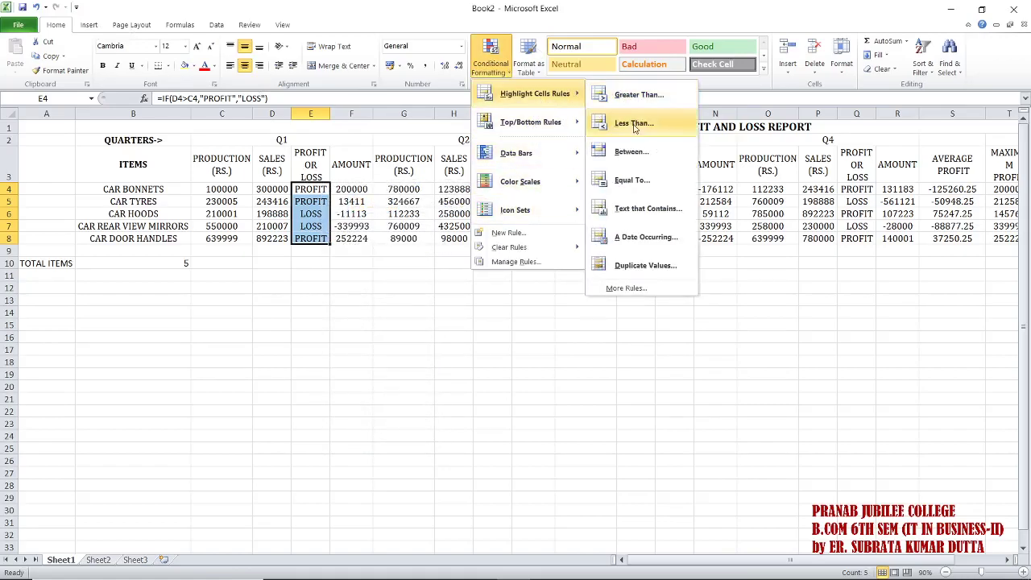
click(649, 209)
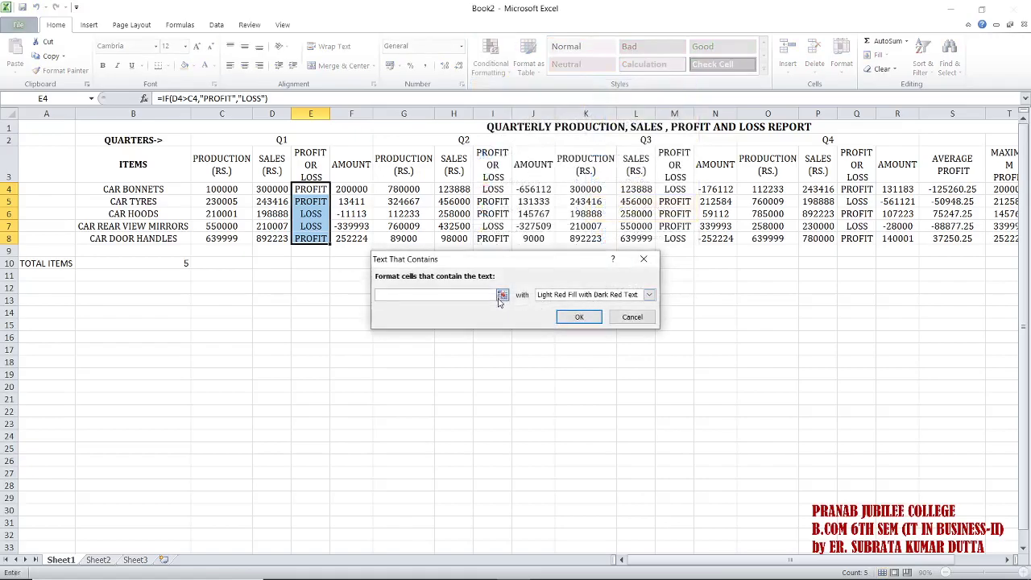
text(PROFIT)
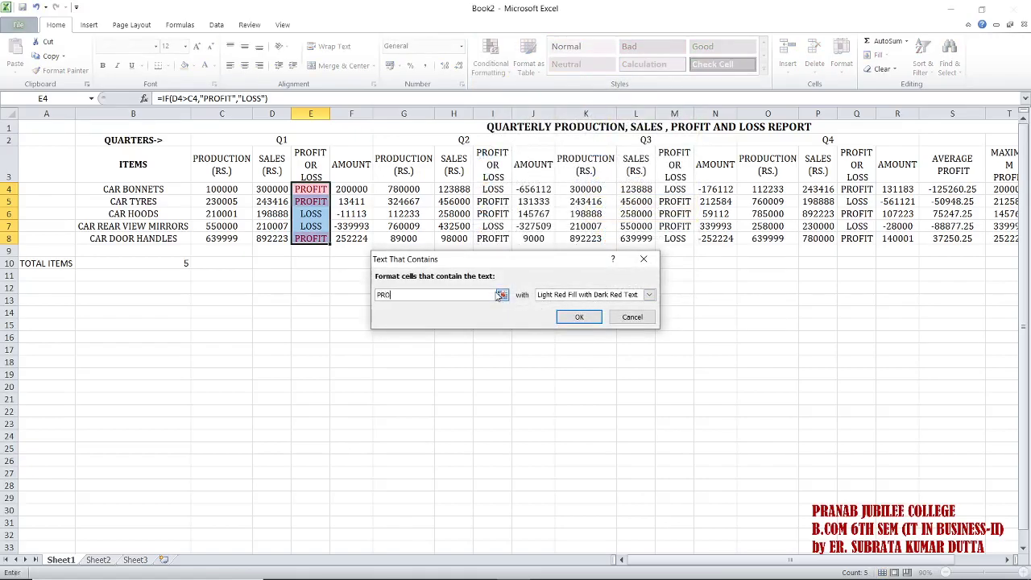
Give the Q1 PROFIT rule a custom format with a light green background fill and apply the rule.
click(649, 295)
click(563, 358)
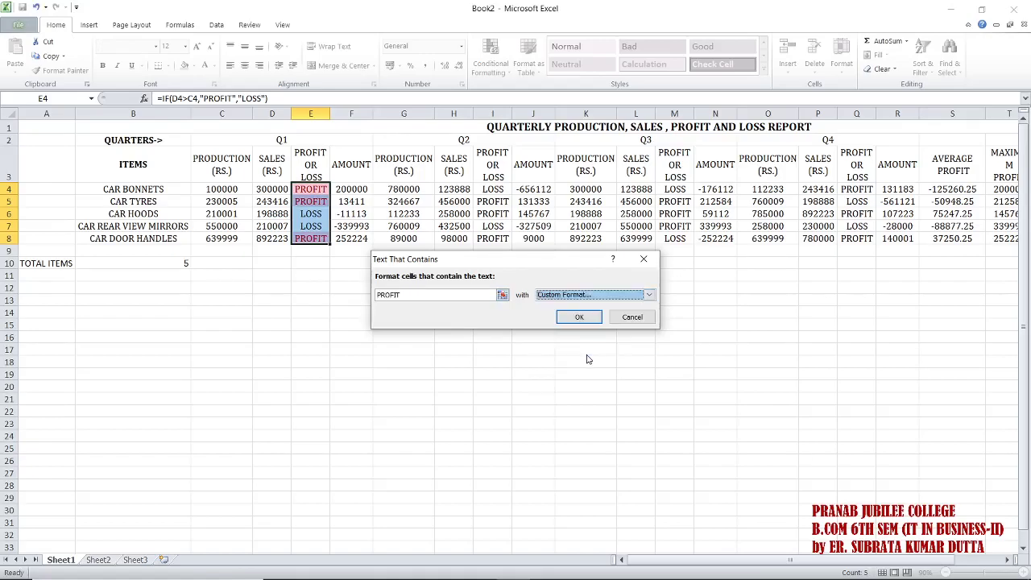
click(415, 274)
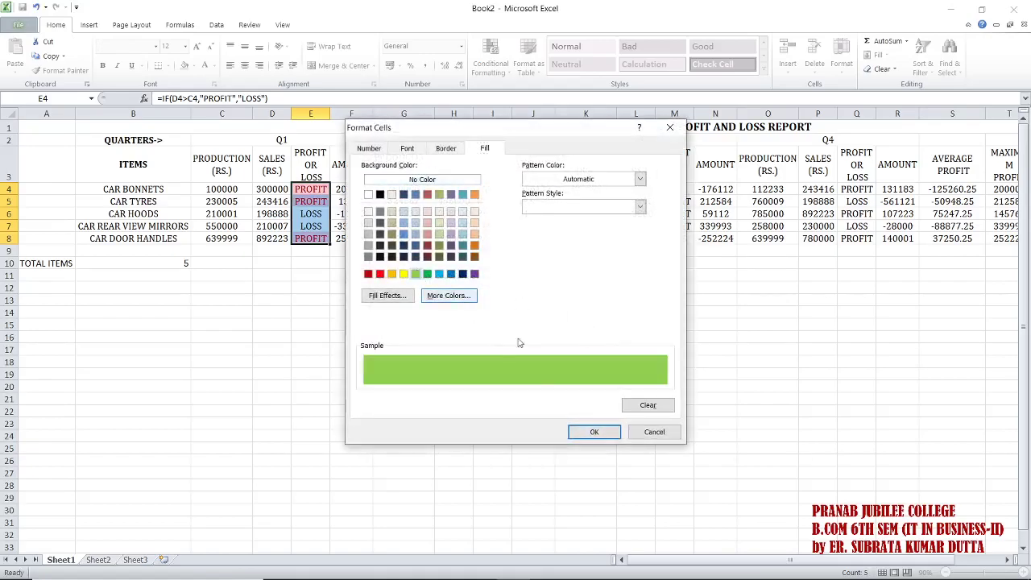
click(593, 432)
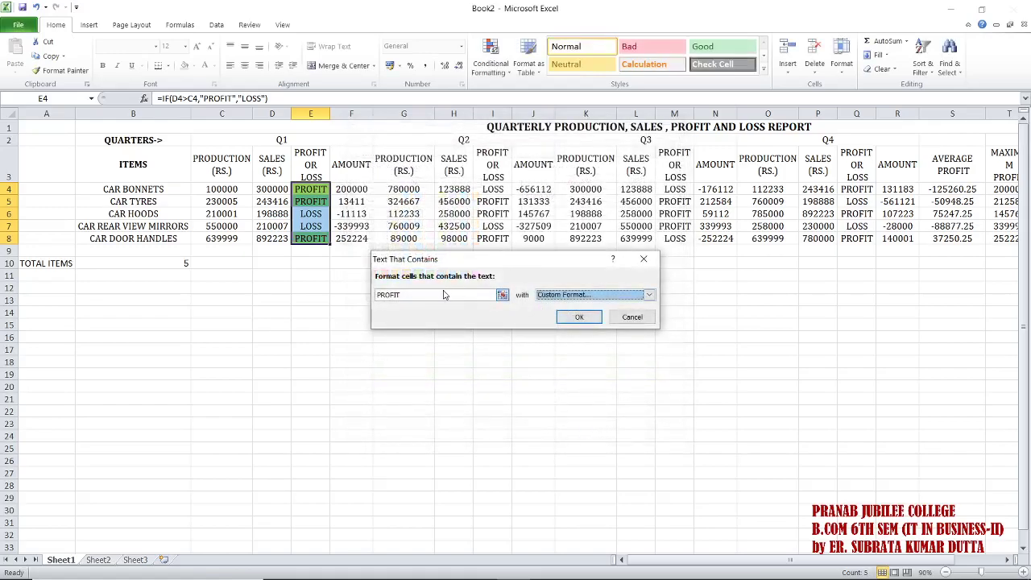
click(578, 317)
click(431, 315)
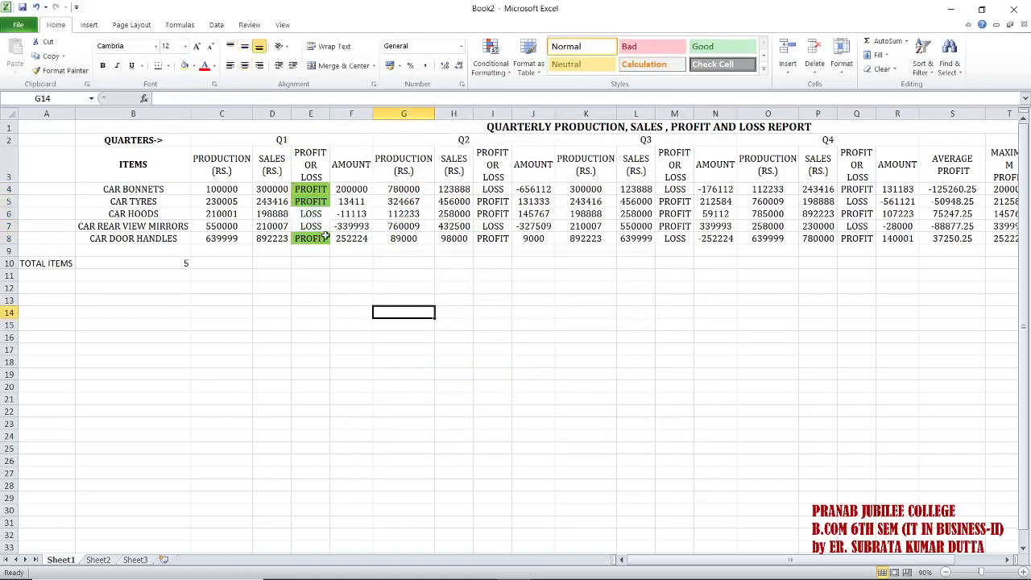
Start a second Text That Contains conditional formatting rule on E4:E8 for the text LOSS.
drag(301, 188, 312, 236)
right_click(322, 224)
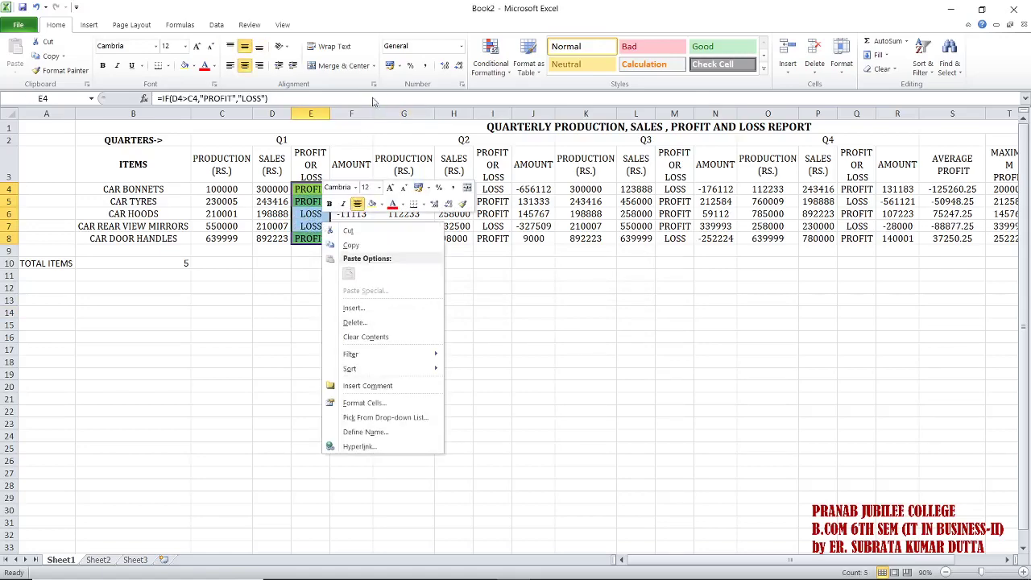
click(504, 74)
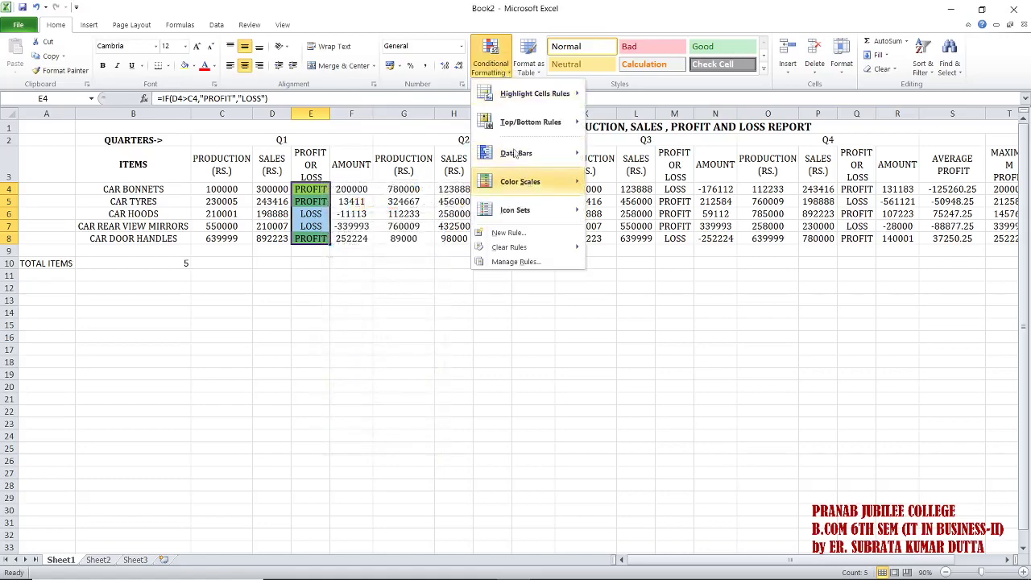
mouse_move(520, 105)
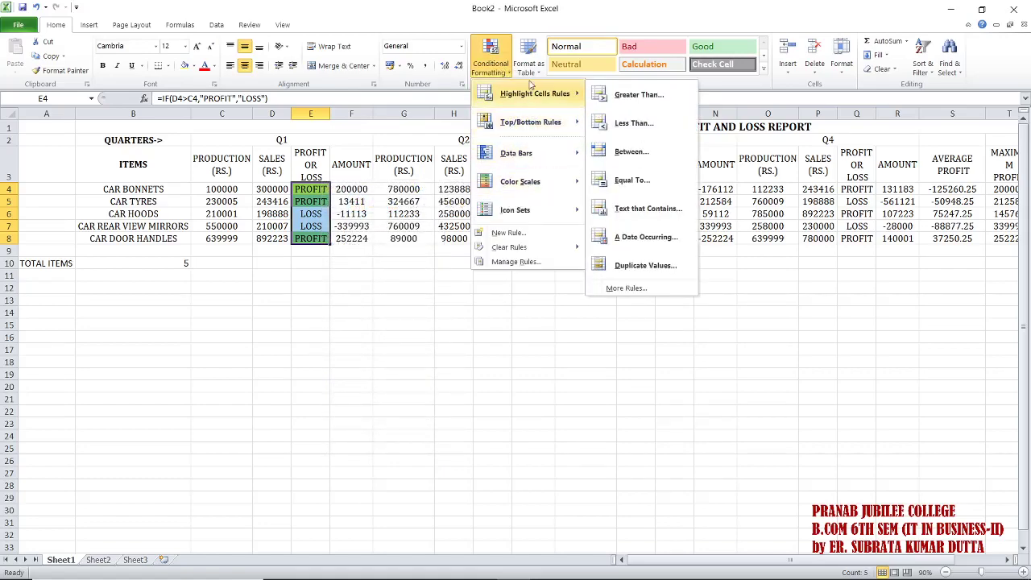
click(649, 207)
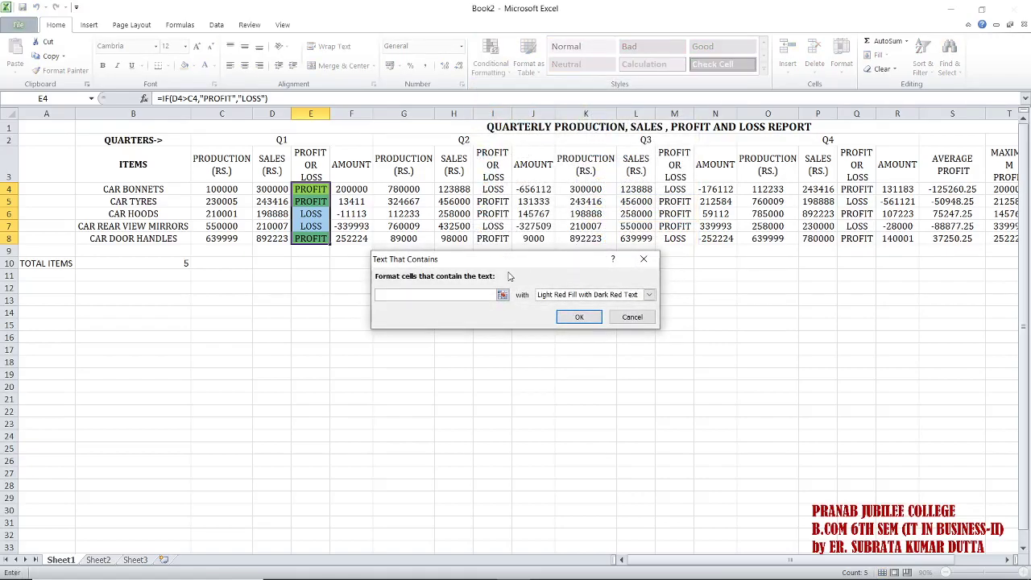
text(LOSS)
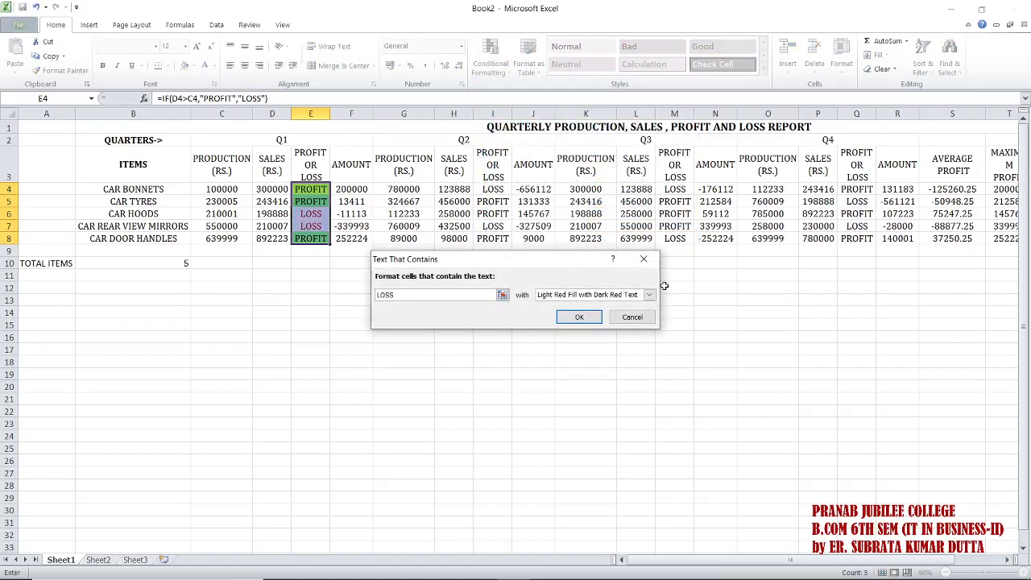
Give the Q1 LOSS rule a custom format with a red background fill and apply the rule.
click(649, 294)
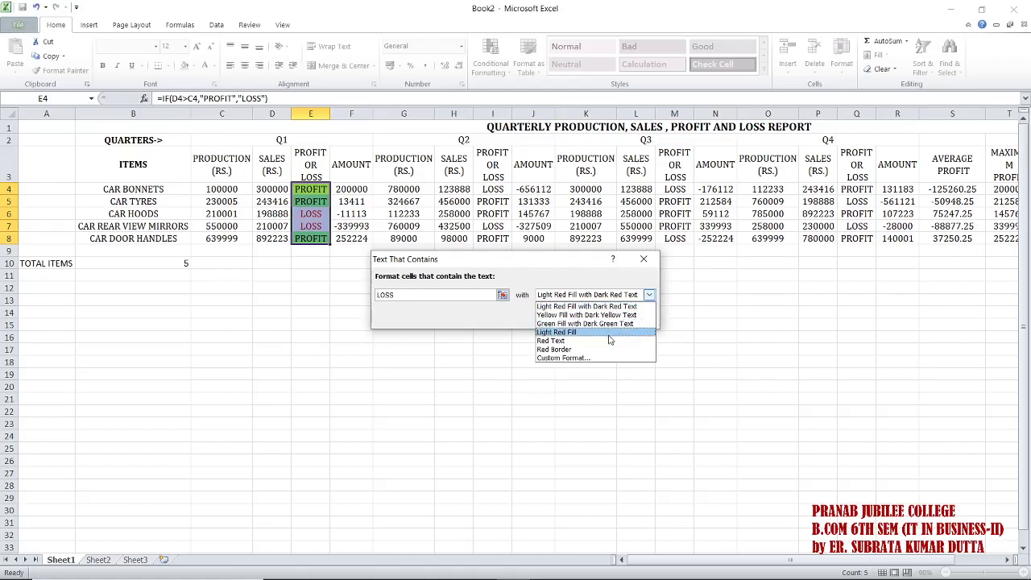
click(599, 358)
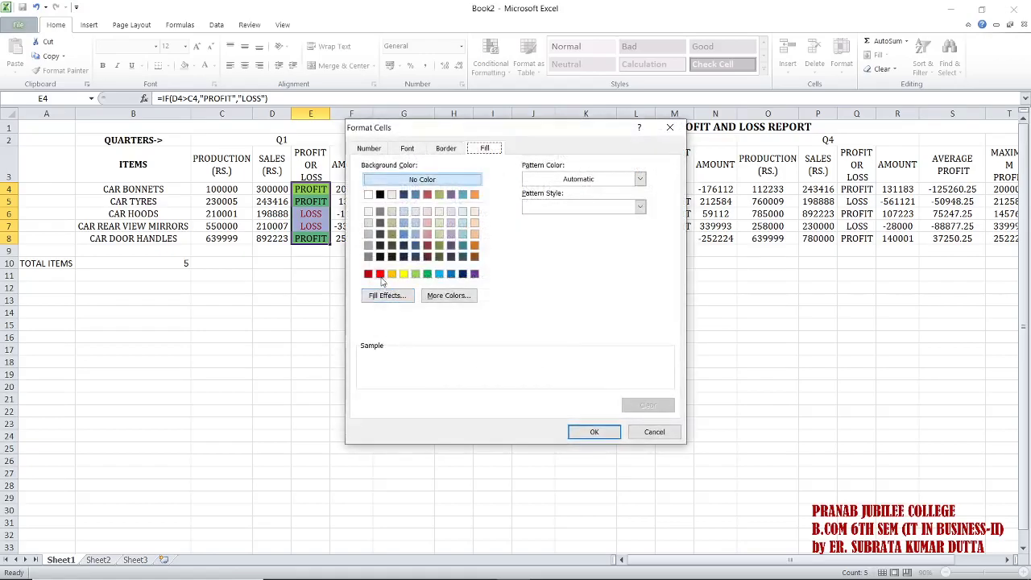
click(380, 274)
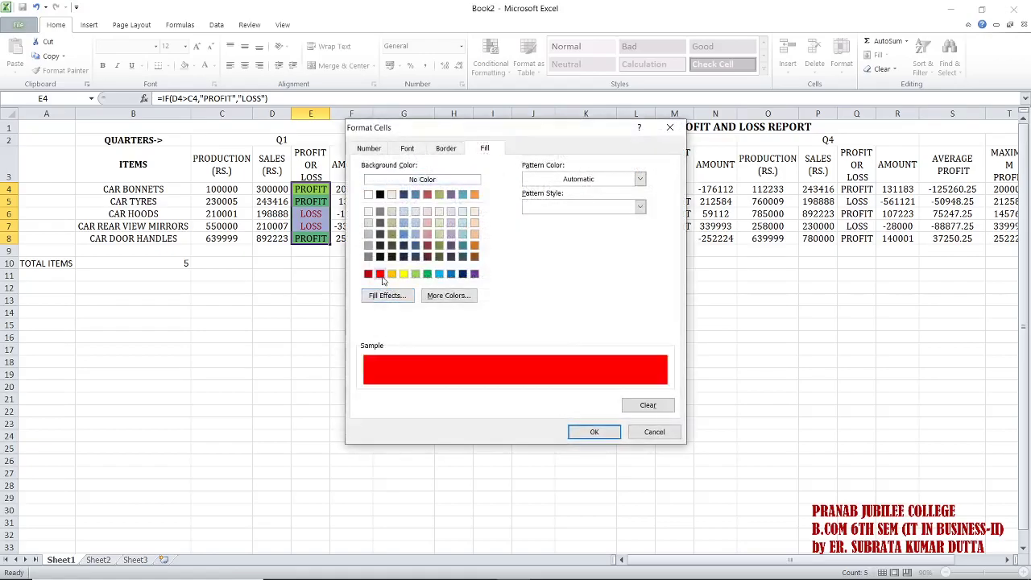
click(594, 432)
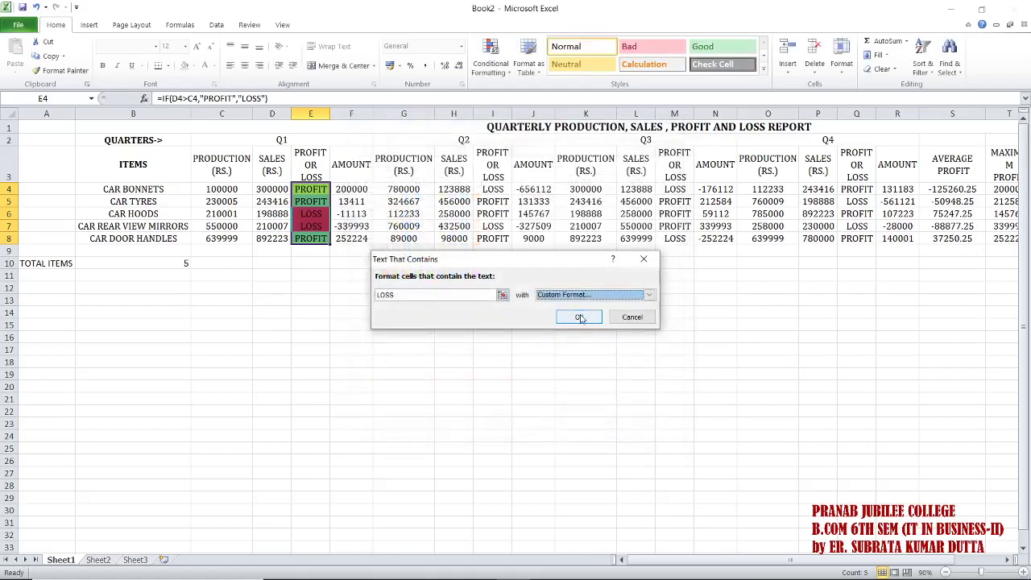
click(580, 317)
click(472, 327)
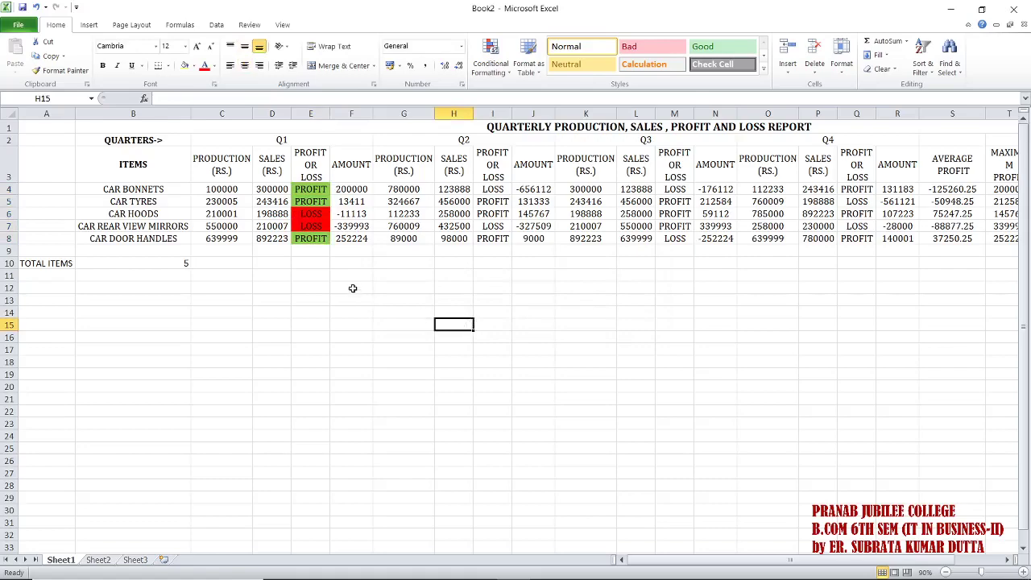
click(321, 226)
click(453, 318)
Start a Text That Contains conditional formatting rule on the Q2 PROFIT OR LOSS cells I4:I8 for the text PROFIT.
drag(482, 190, 499, 238)
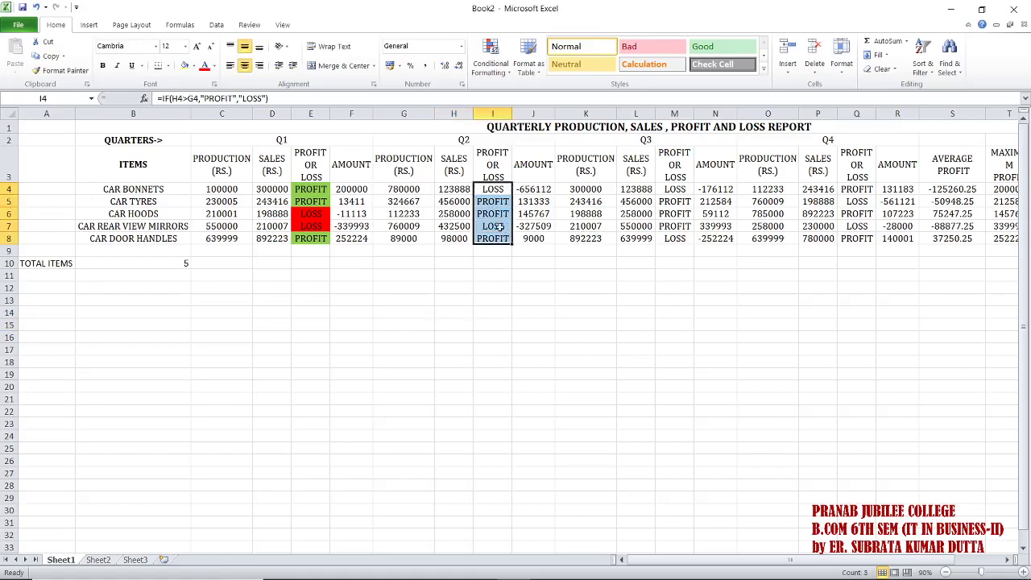
click(507, 74)
mouse_move(547, 93)
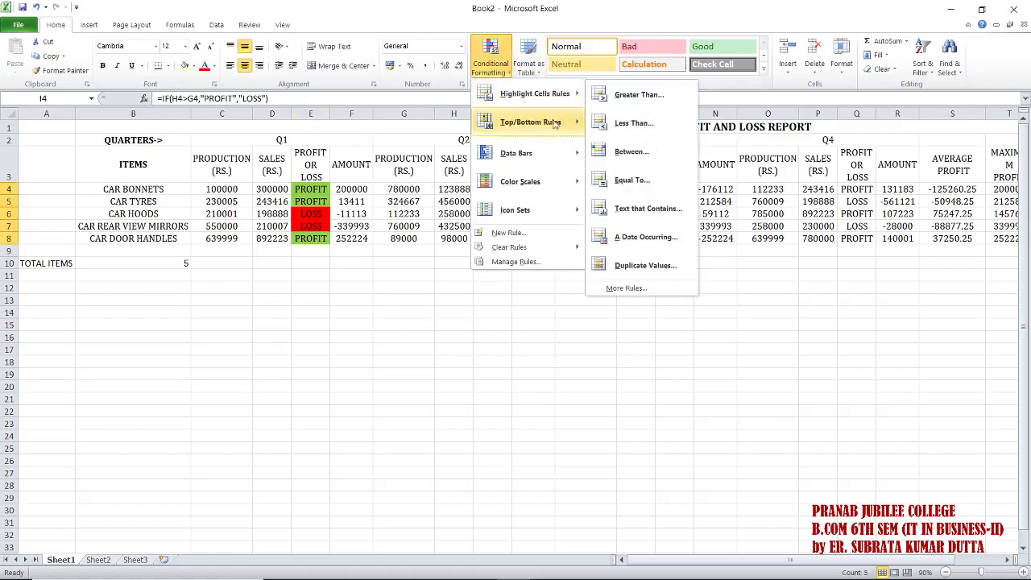
click(633, 215)
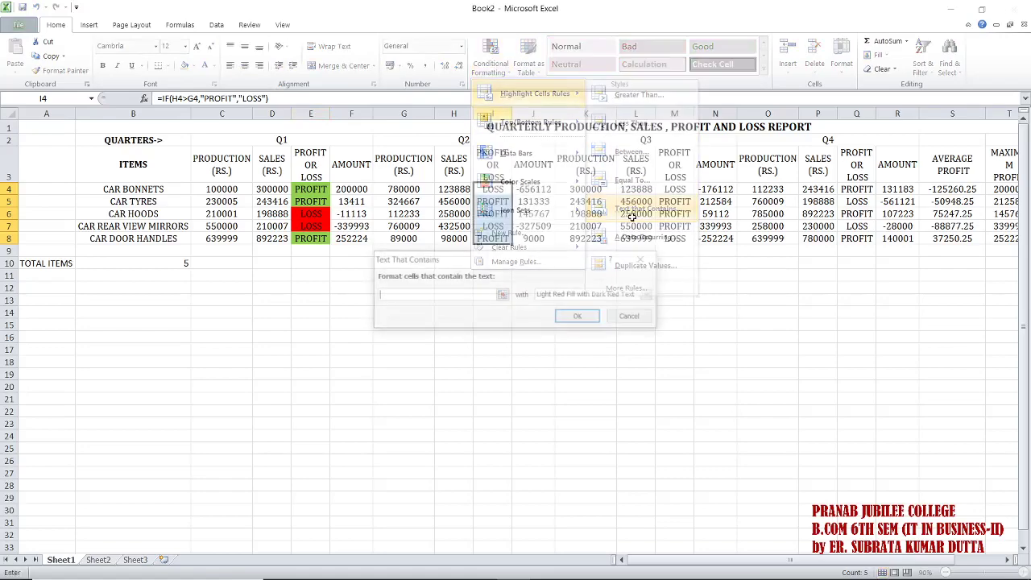
text(PROFIT)
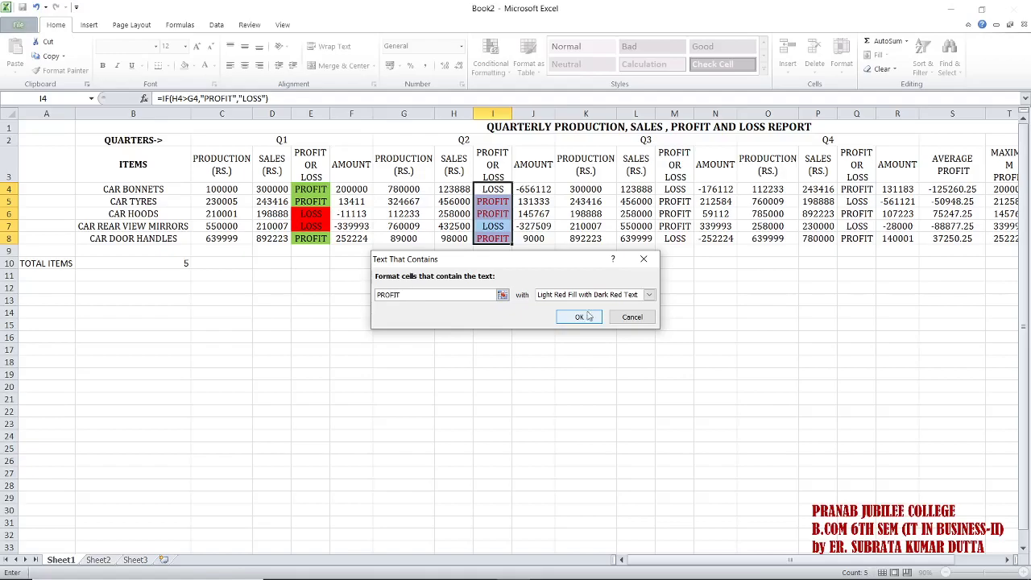
Give the Q2 PROFIT rule on I4:I8 a custom format with a light green background fill.
click(648, 295)
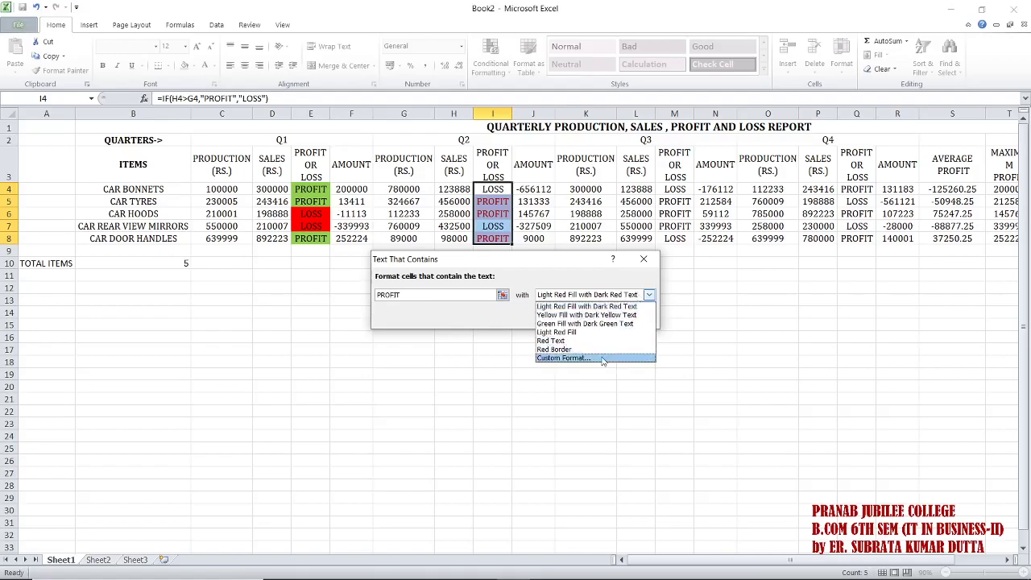
click(603, 359)
click(415, 273)
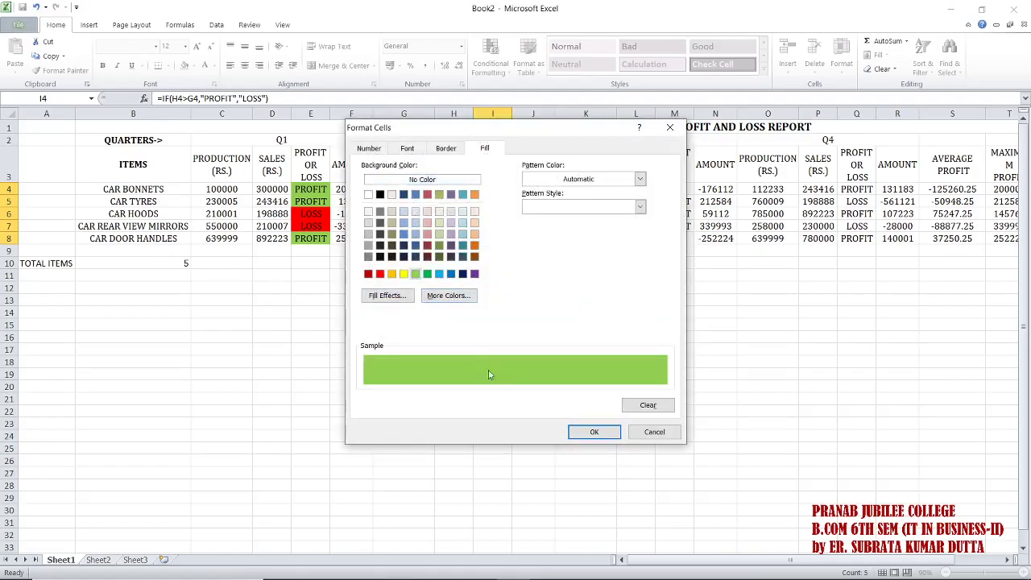
click(594, 431)
Change the rule text for I4:I8 to LOSS, give it a custom red background fill and apply the rule.
drag(475, 294, 369, 277)
text(LOSS)
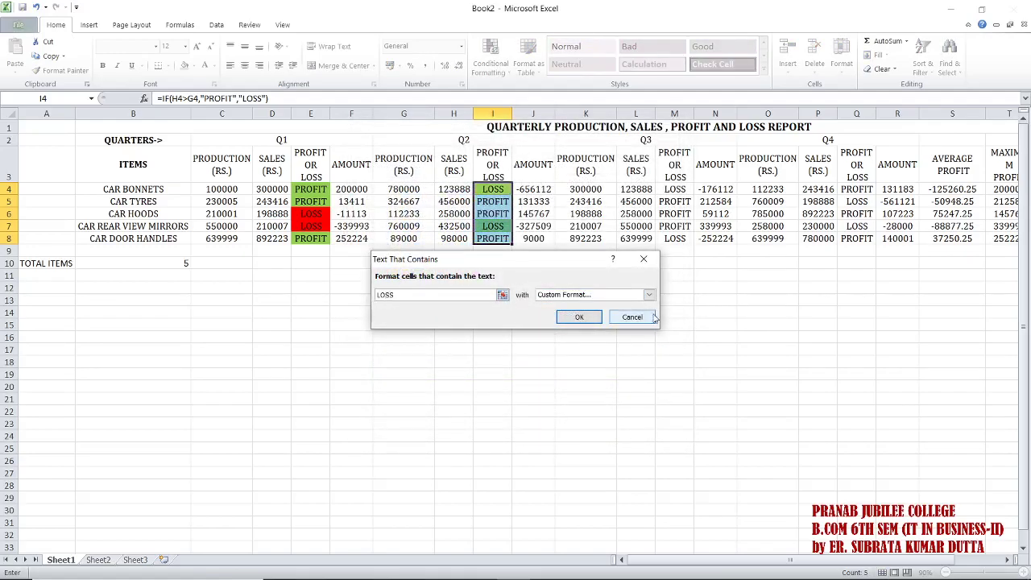
click(648, 295)
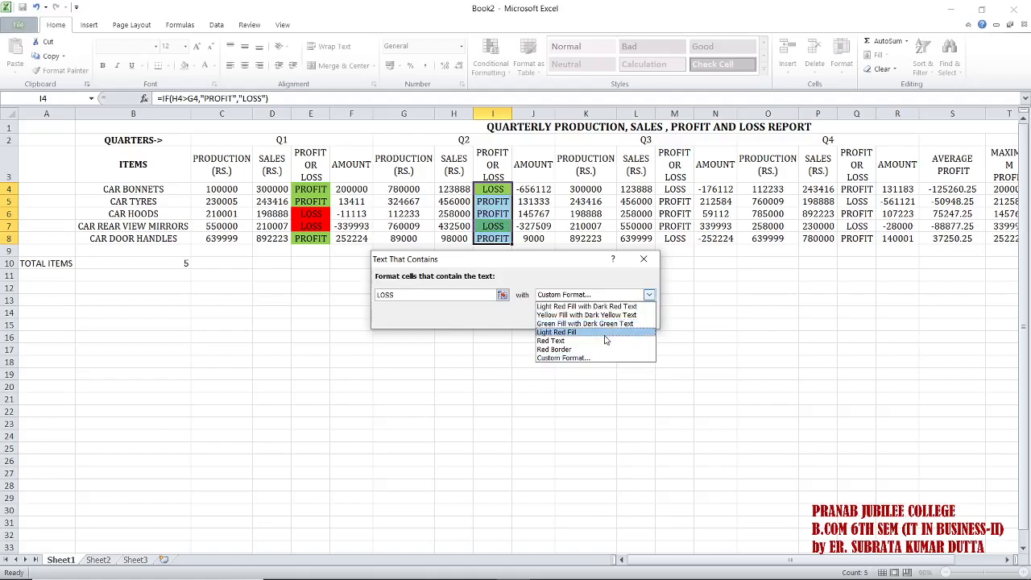
click(594, 356)
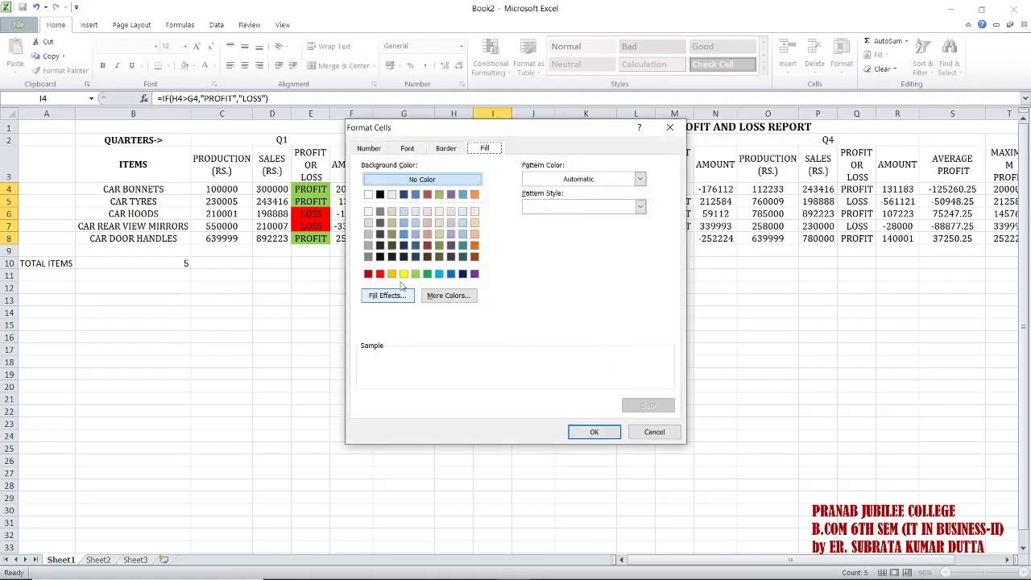
click(381, 274)
click(604, 432)
click(580, 316)
drag(685, 310, 698, 312)
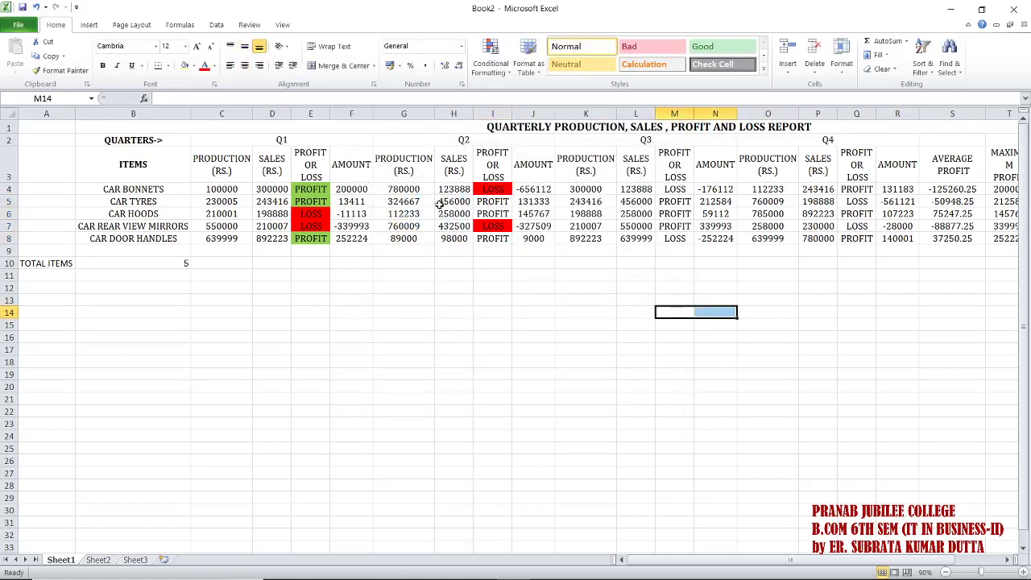
Start another Text That Contains conditional formatting rule on the Q2 PROFIT OR LOSS cells I4:I8 for PROFIT.
drag(484, 187, 493, 239)
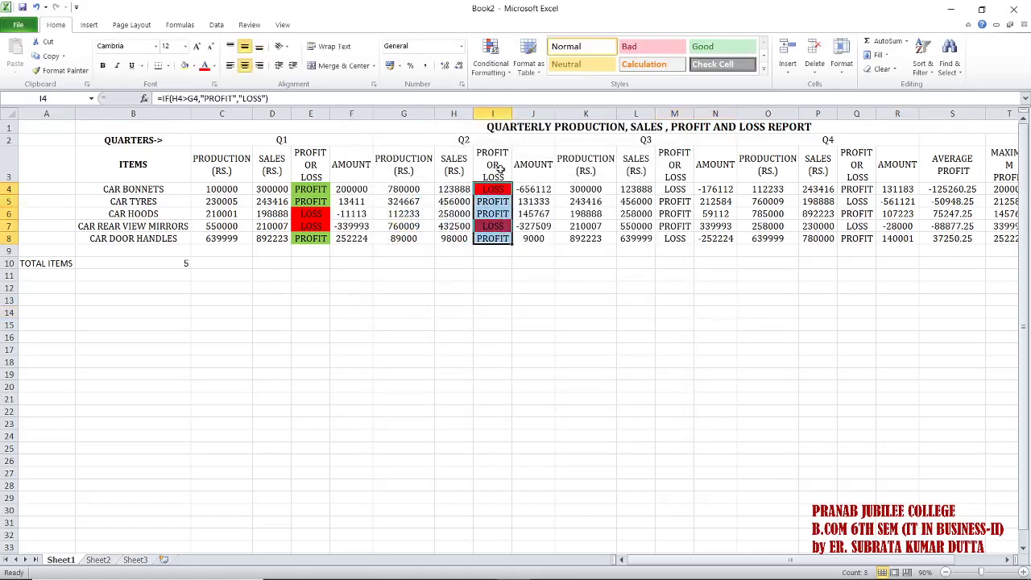
click(519, 71)
click(491, 66)
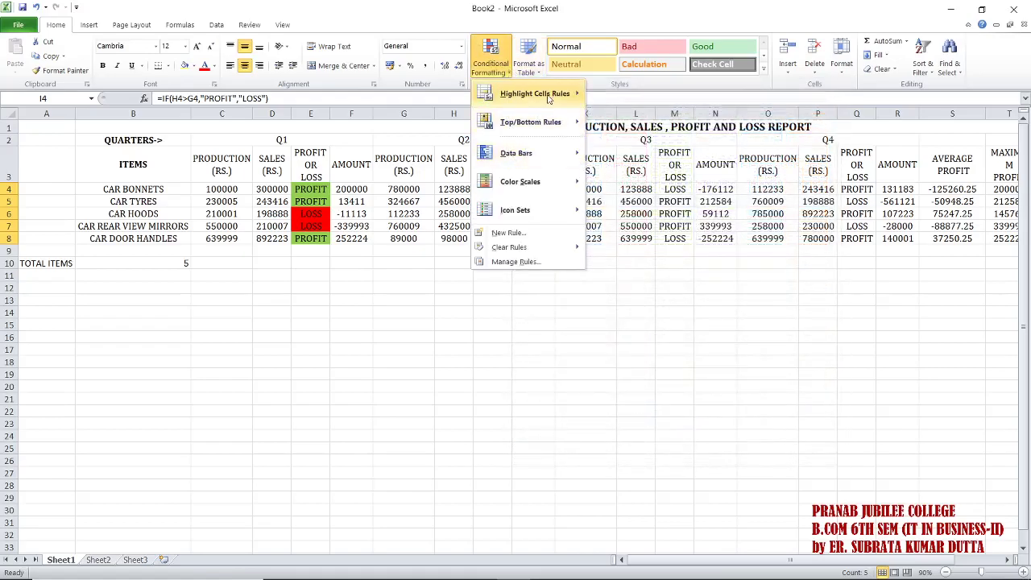
mouse_move(550, 95)
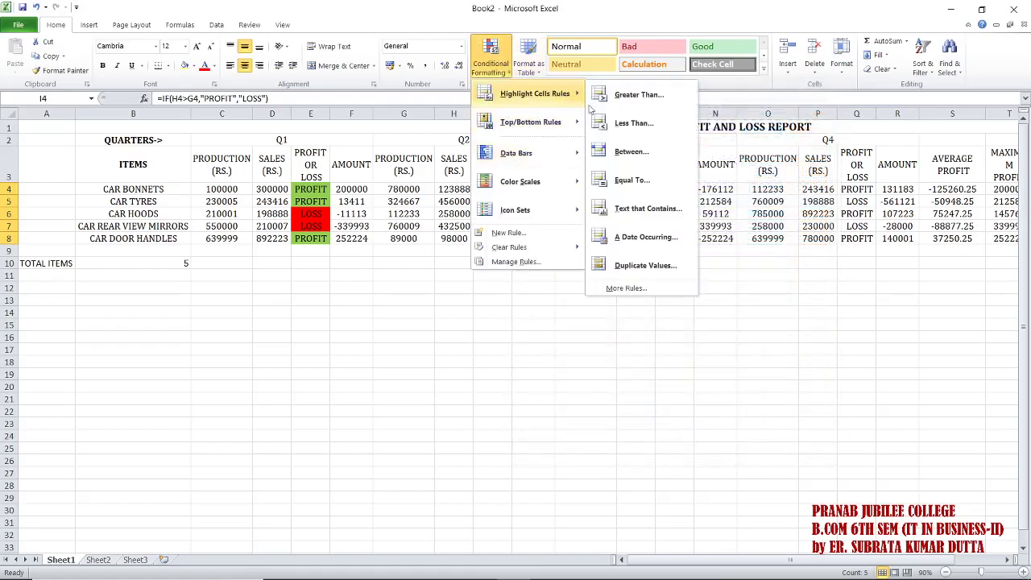
click(640, 209)
text(PROFIT)
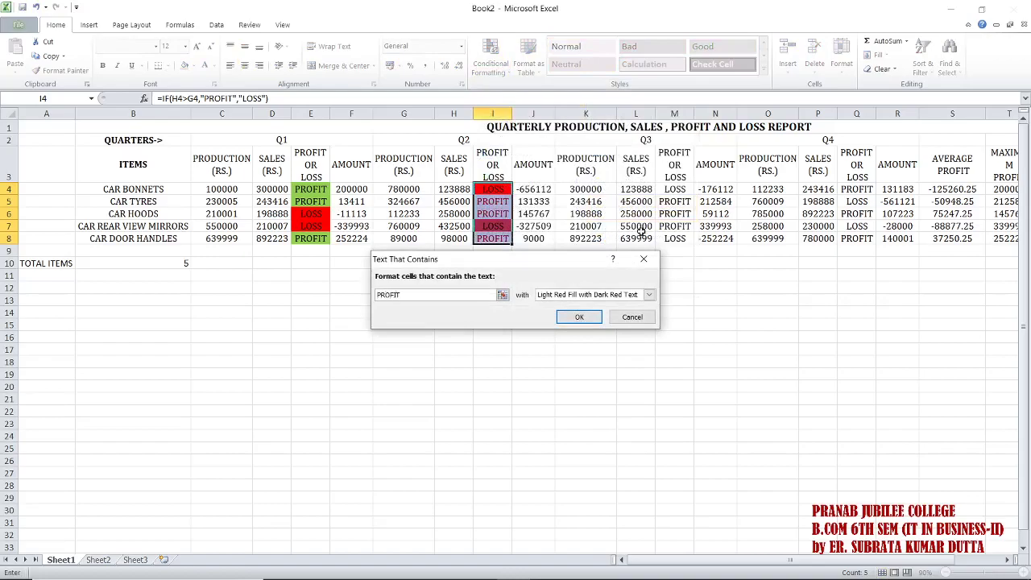
Give the Q2 PROFIT rule a custom format with a light green background fill and apply the rule.
click(648, 294)
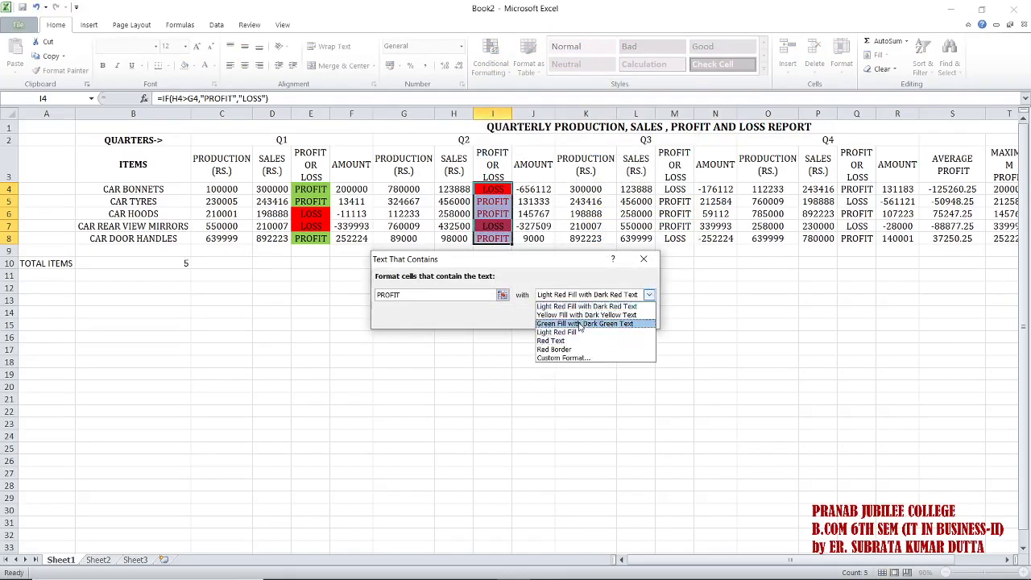
click(574, 359)
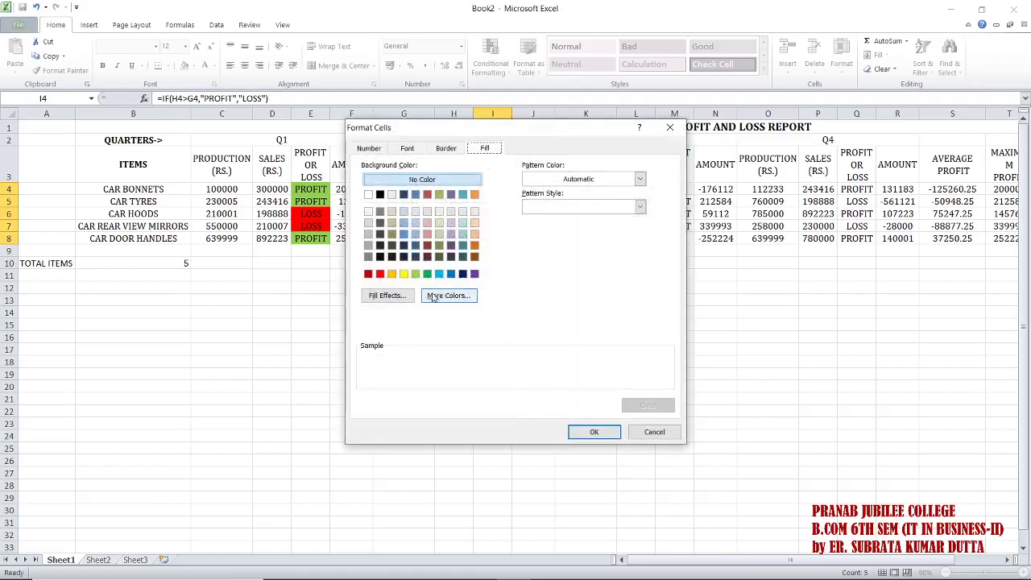
click(415, 274)
click(594, 432)
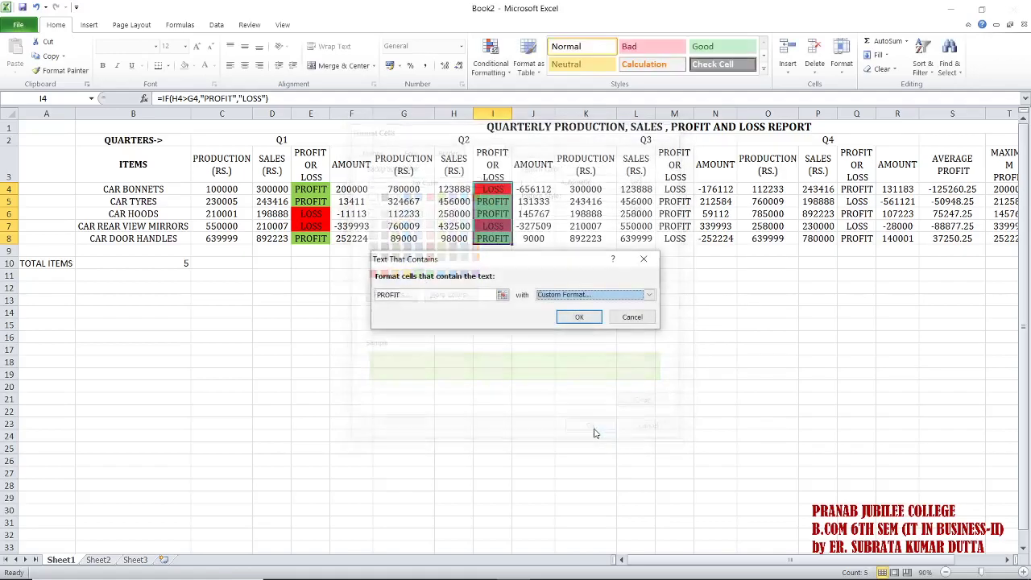
click(579, 318)
click(715, 250)
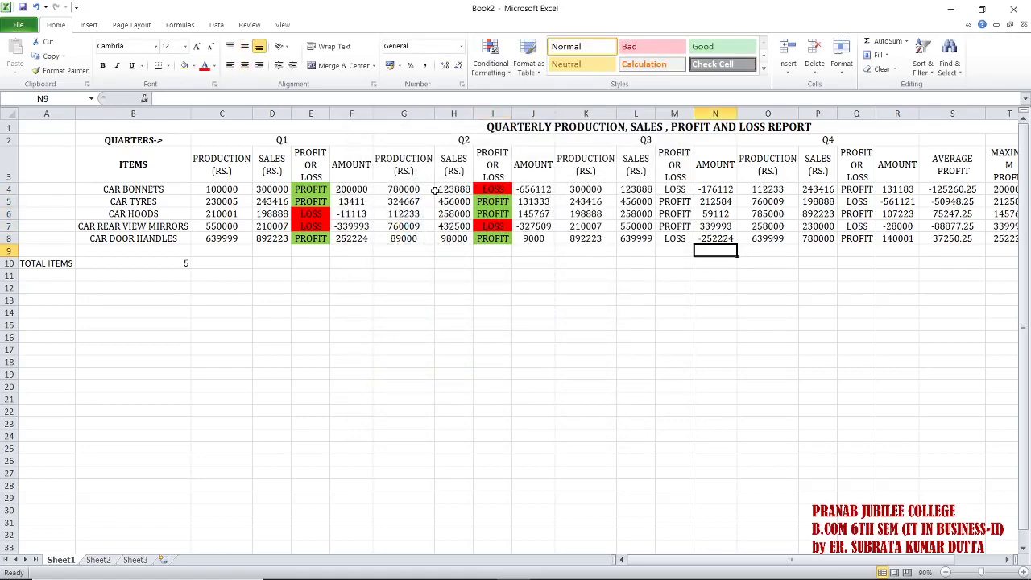
Start a Greater Than conditional formatting rule on the Q1 AMOUNT cells F4:F8 with the threshold 0.
drag(352, 189, 360, 239)
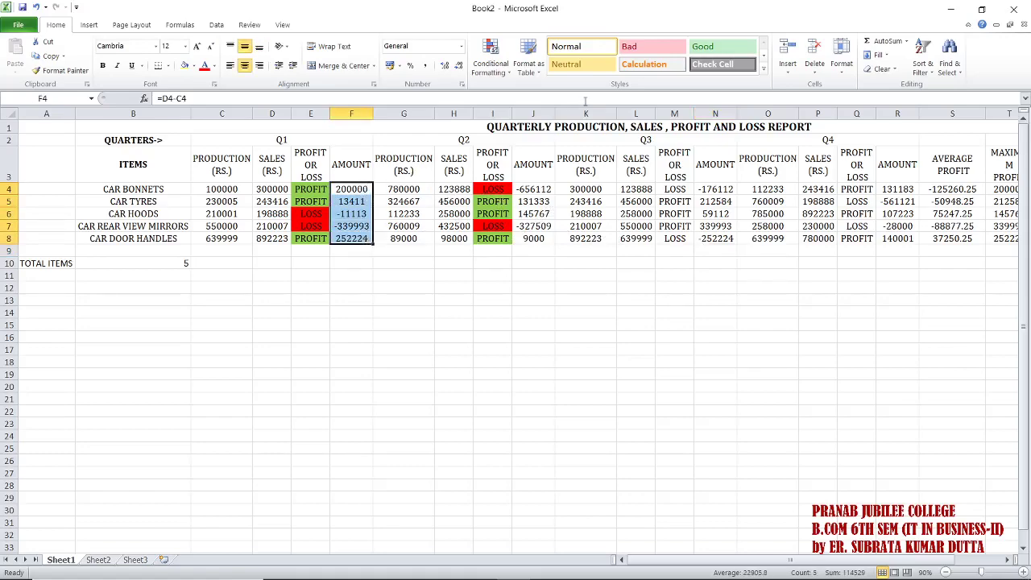
click(509, 73)
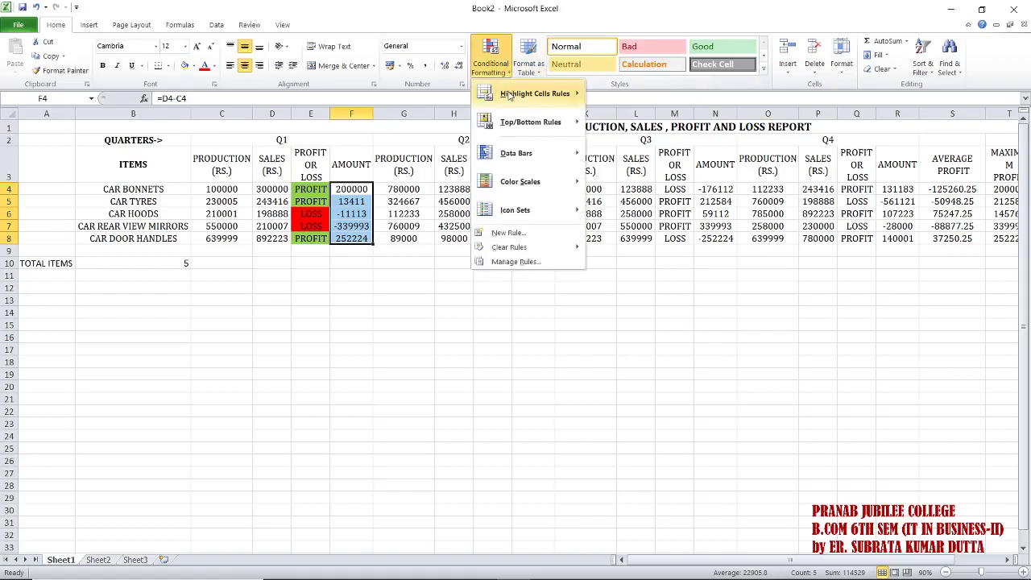
mouse_move(539, 95)
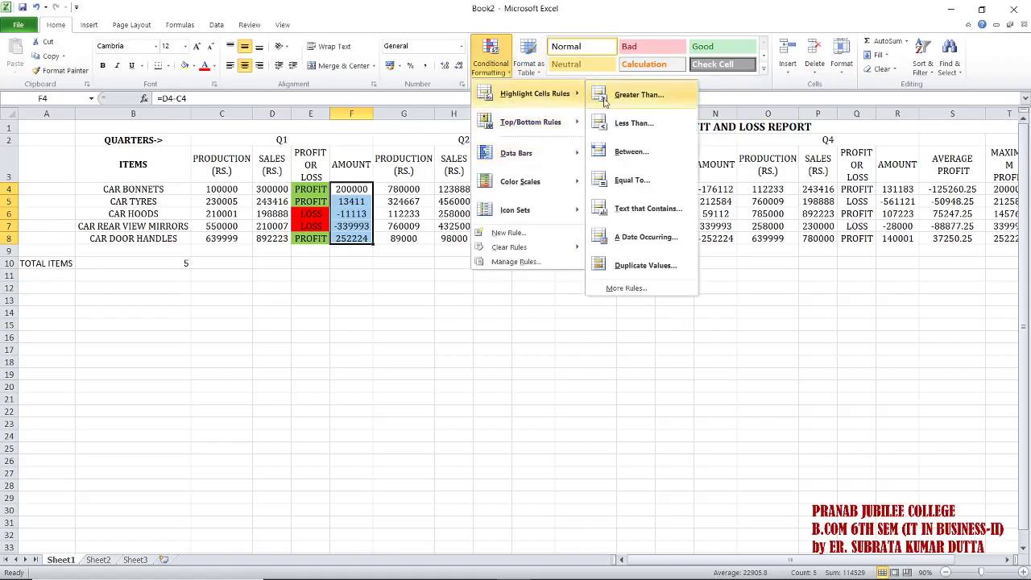
click(636, 95)
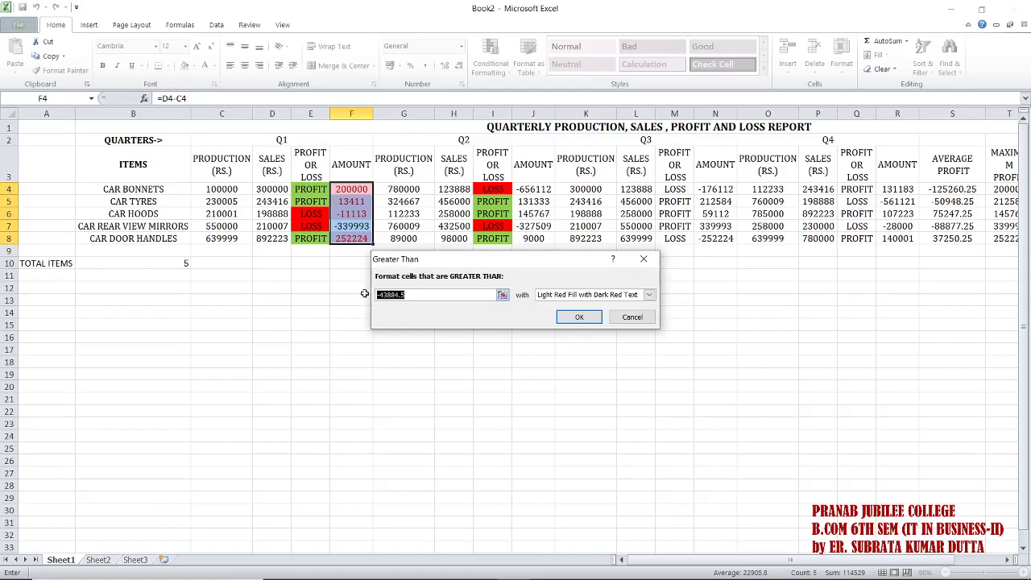
text(0)
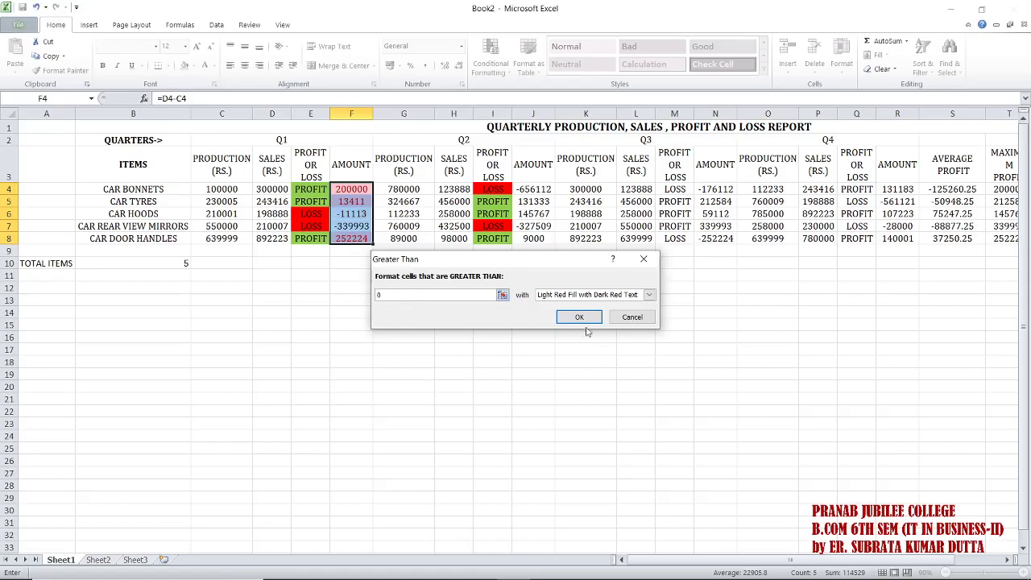
Give the Q1 AMOUNT Greater Than rule a custom format with a light green background fill and apply it.
click(648, 295)
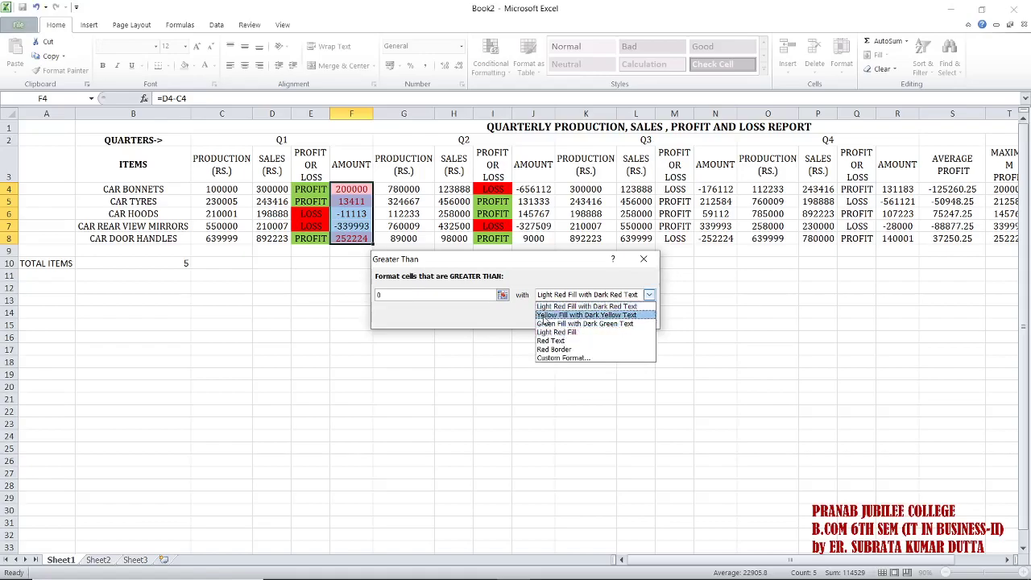
click(563, 357)
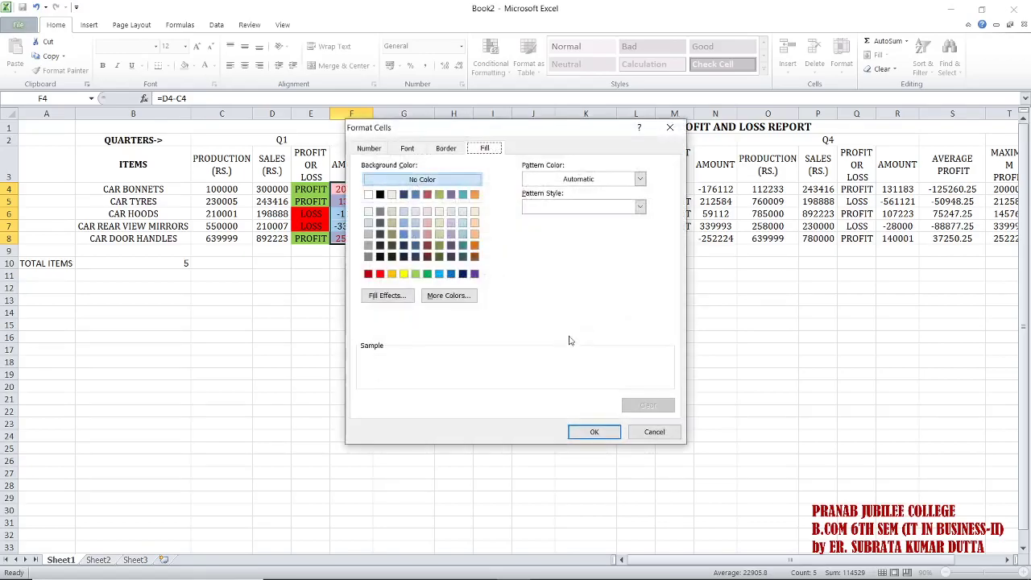
click(593, 432)
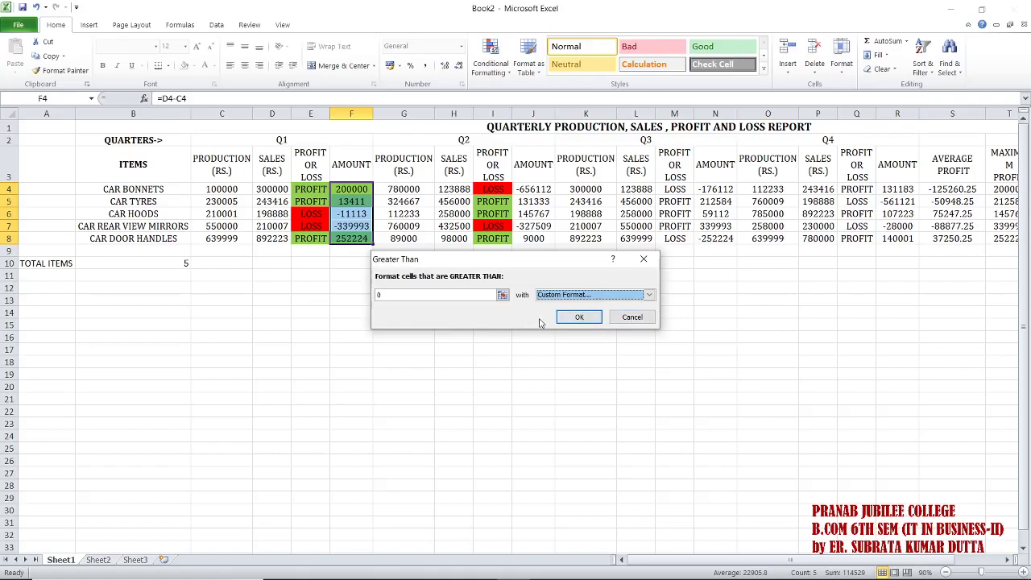
click(578, 317)
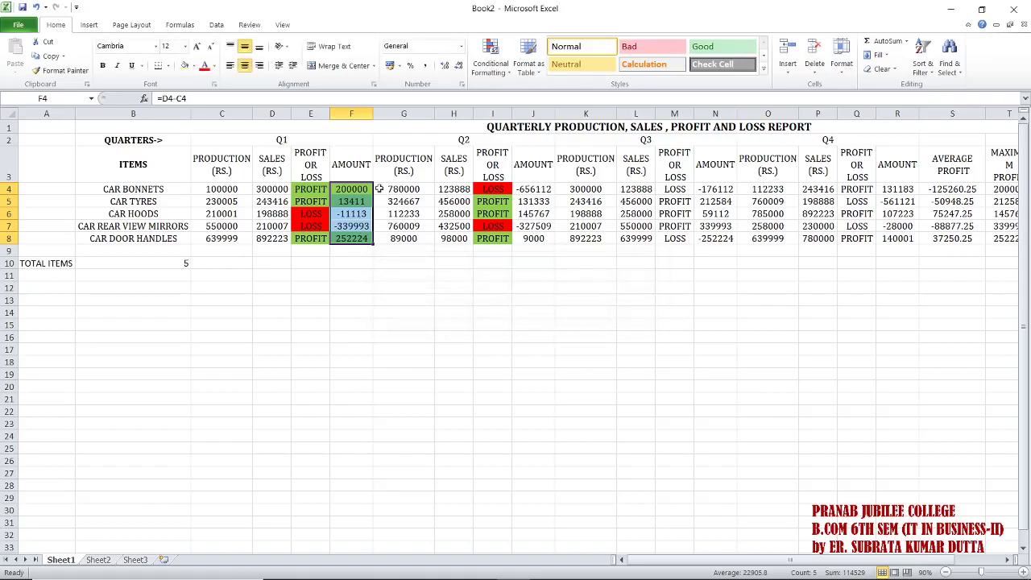
Start a Less Than conditional formatting rule on the Q1 AMOUNT cells F4:F8 with the threshold 0.
click(507, 71)
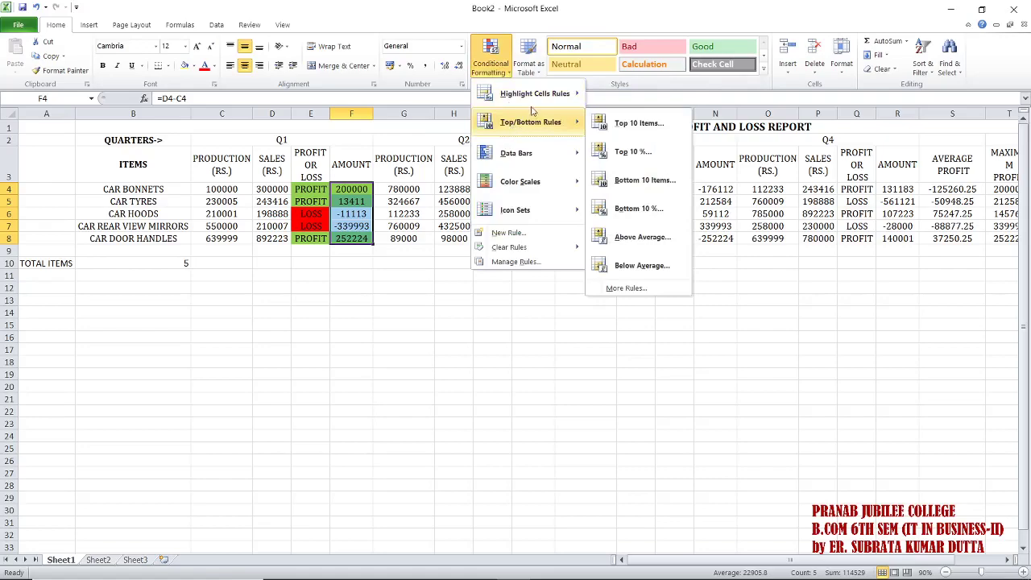
mouse_move(555, 94)
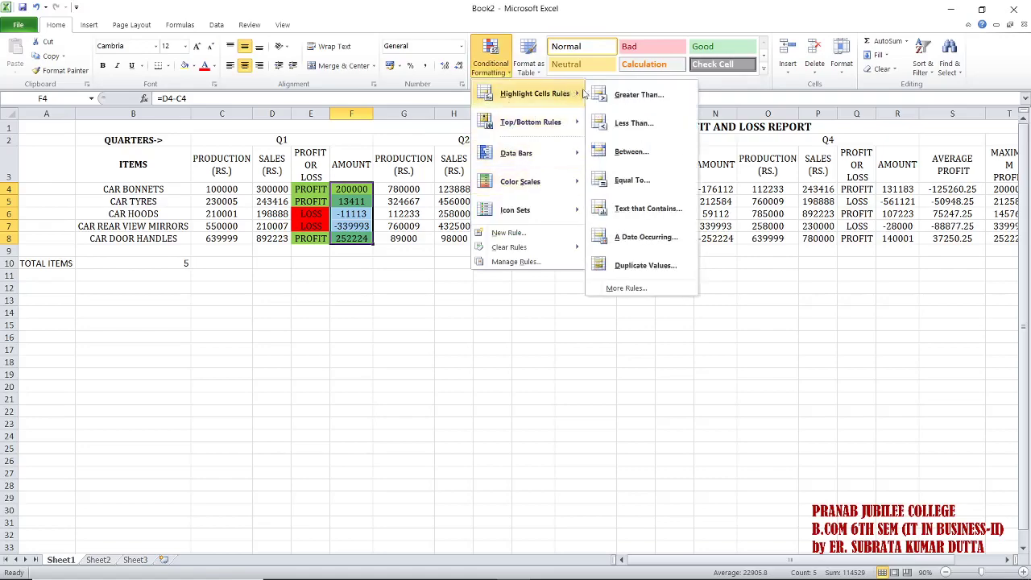
click(617, 125)
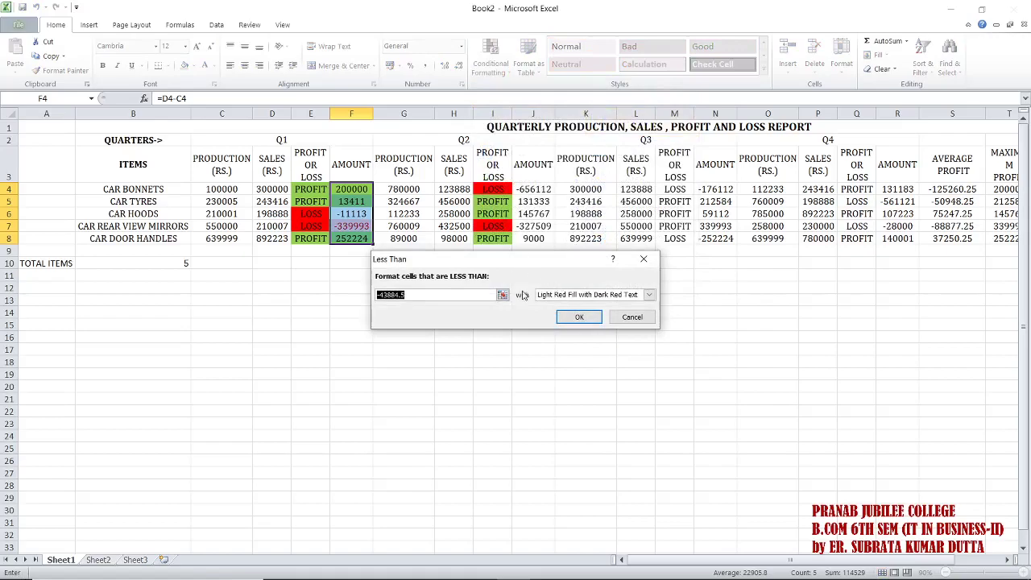
text(0)
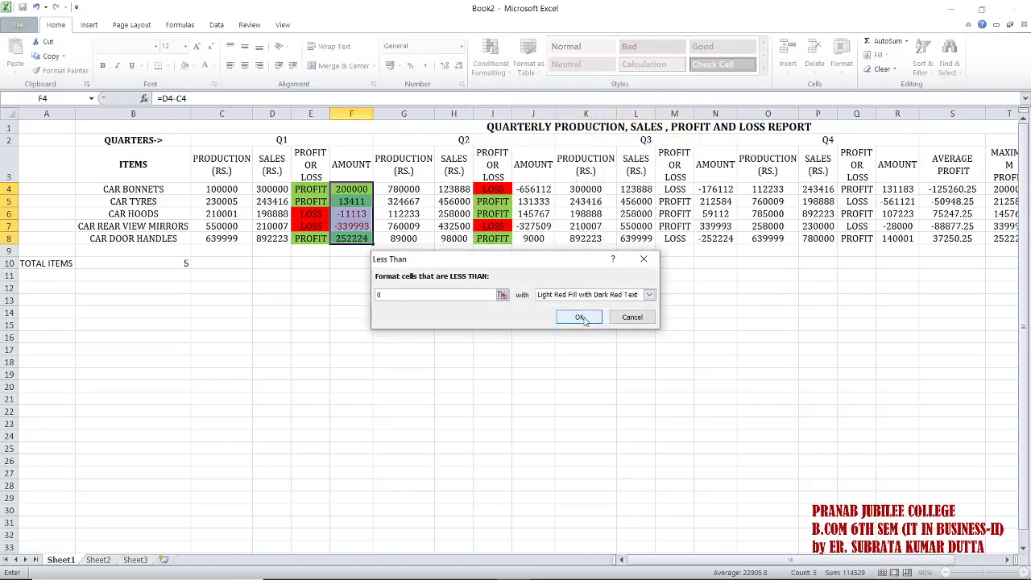
Give the Q1 AMOUNT Less Than rule a custom format with a red background fill and apply it.
click(649, 297)
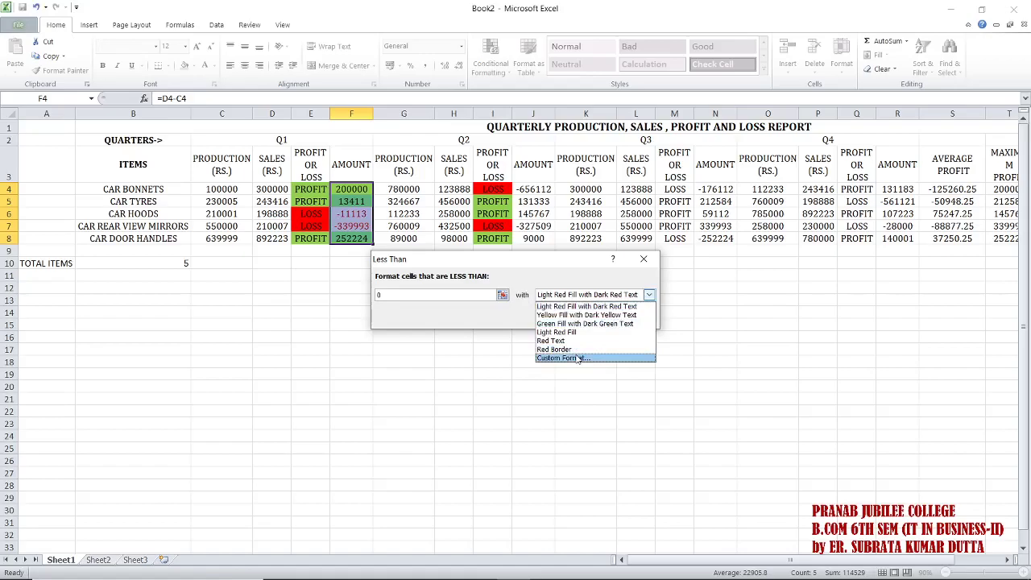
click(568, 355)
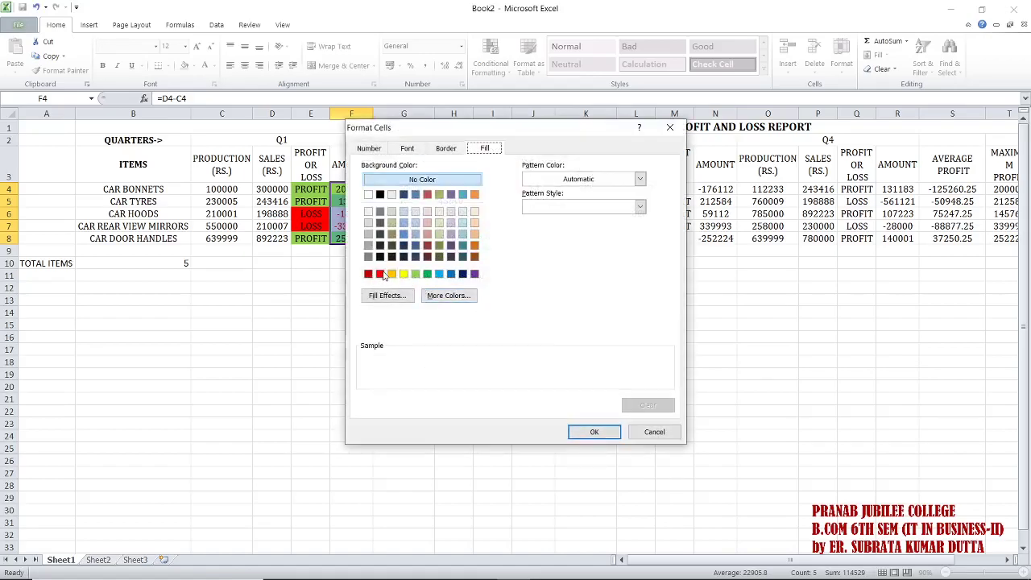
click(379, 273)
click(594, 431)
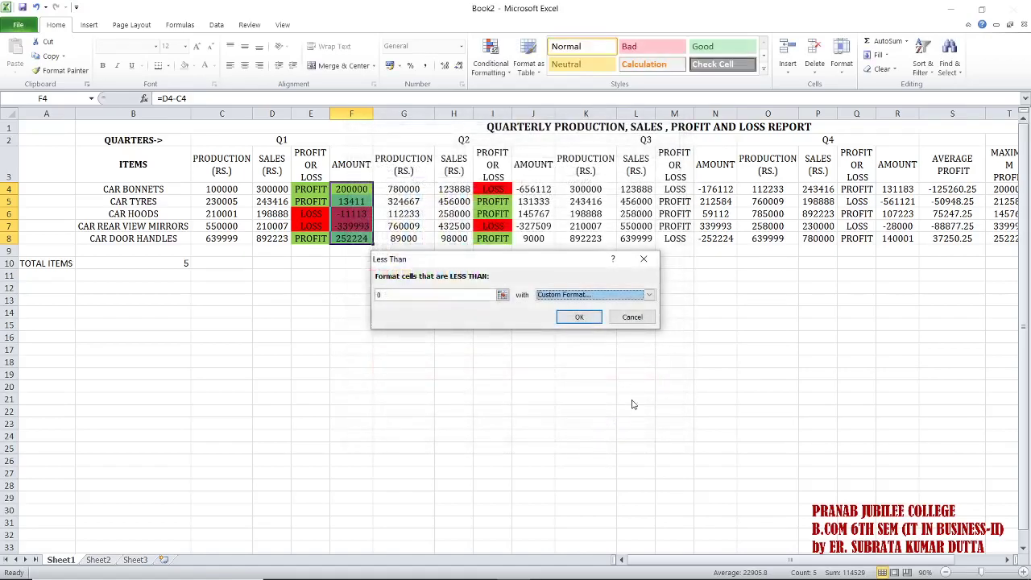
click(589, 312)
click(626, 313)
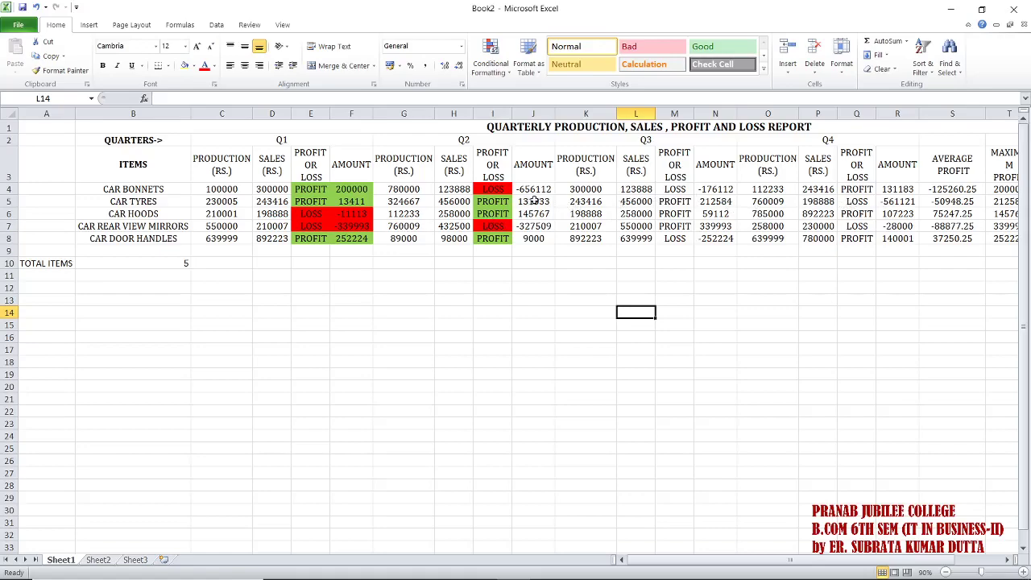
Start a Greater Than conditional formatting rule on the Q2 AMOUNT cells J4:J8 with the threshold 0.
drag(538, 190, 539, 238)
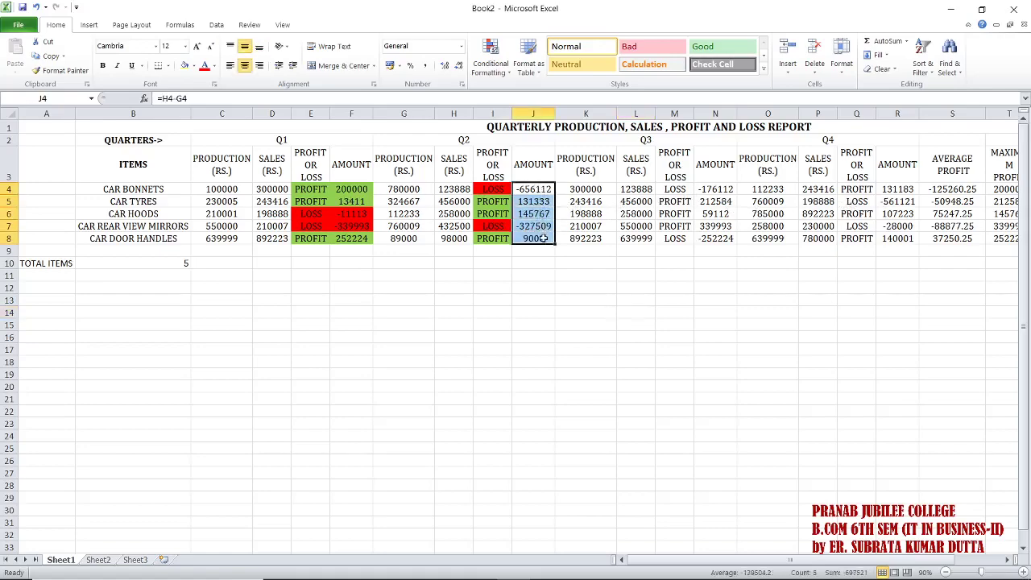
click(509, 72)
mouse_move(523, 95)
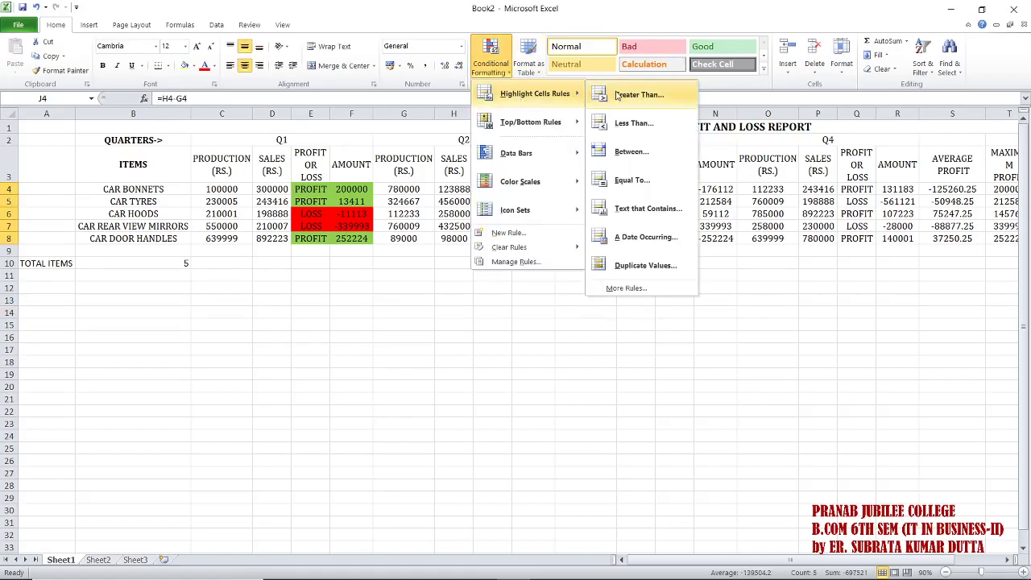
click(636, 95)
text(0)
Give the Q2 AMOUNT Greater Than rule a custom format with a light green background fill and apply it.
click(649, 294)
click(616, 359)
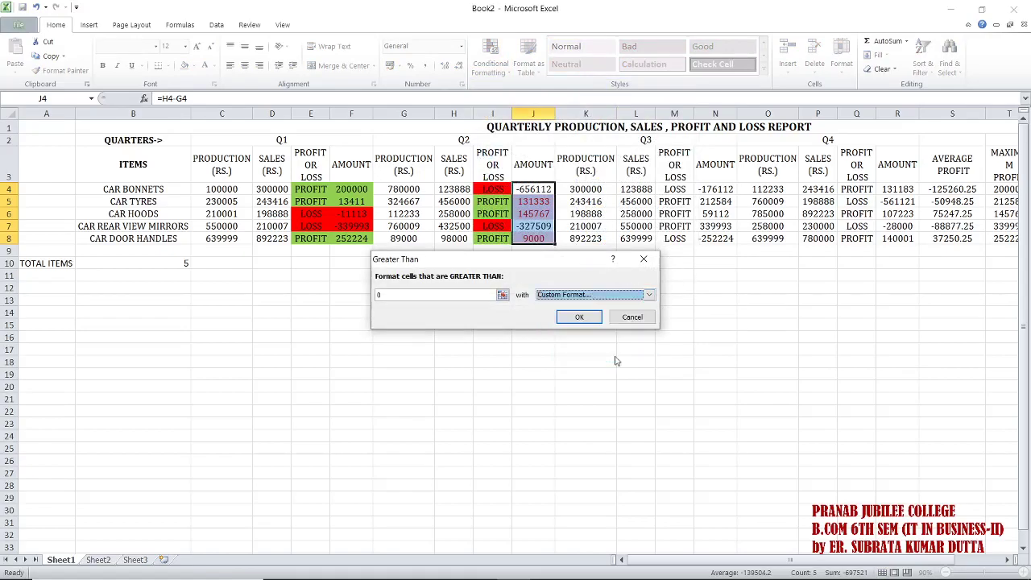
click(415, 274)
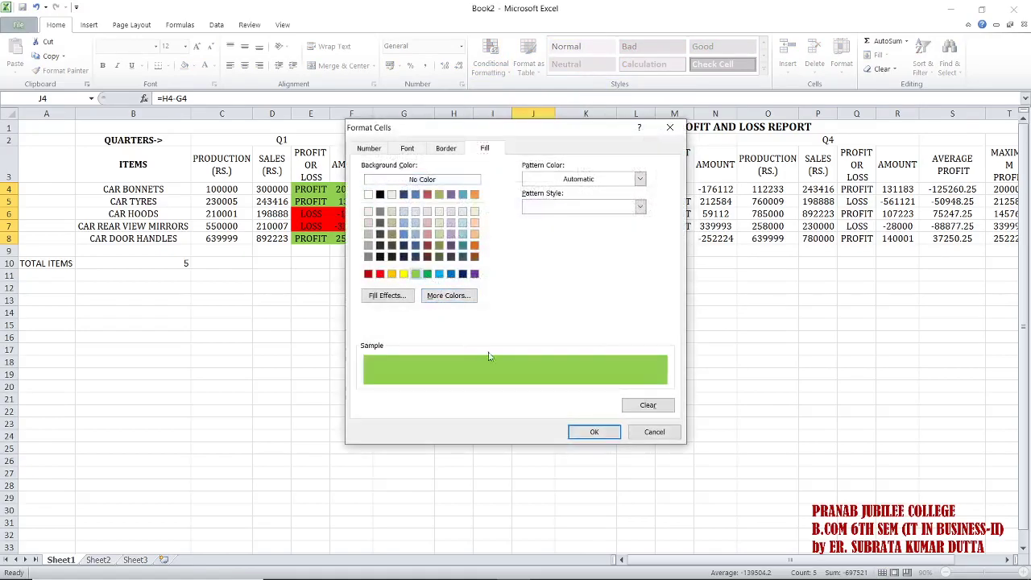
click(593, 432)
click(585, 322)
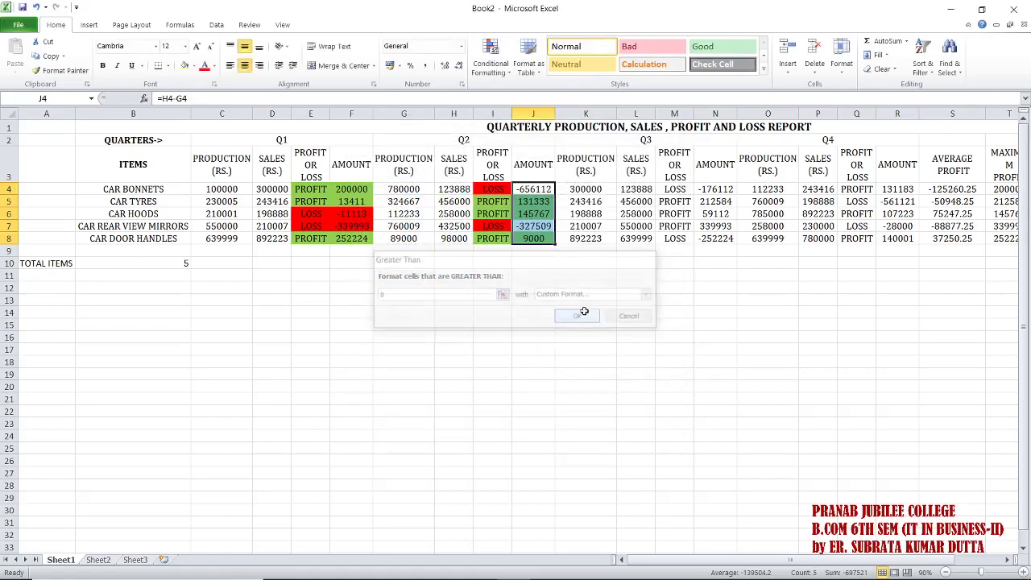
Start a Less Than conditional formatting rule on the Q2 AMOUNT cells J4:J8 with the threshold 0.
click(490, 57)
mouse_move(535, 94)
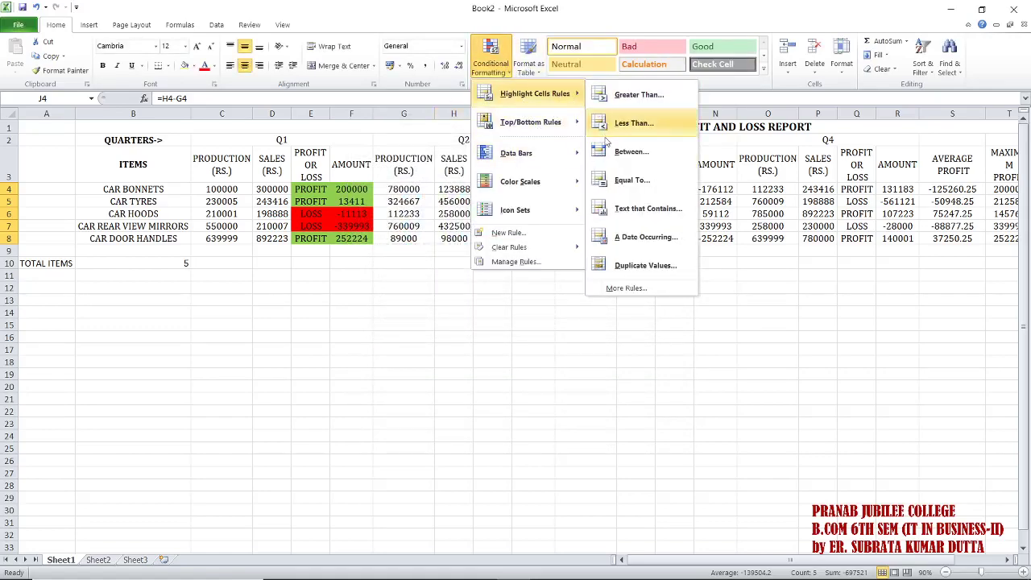
click(616, 123)
text(0)
Give the Q2 AMOUNT Less Than rule a custom format with a red background fill and apply it.
click(593, 297)
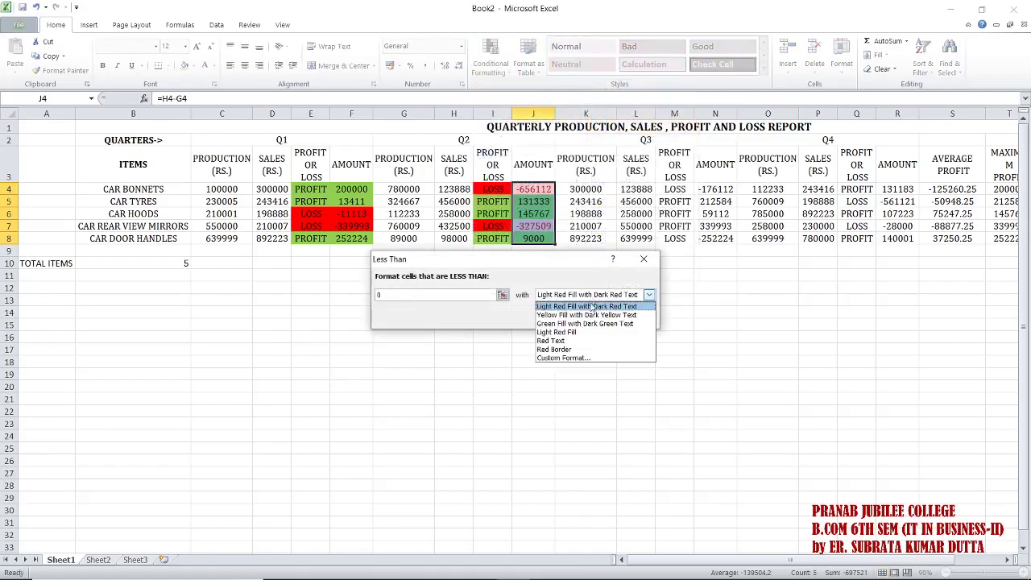
click(564, 358)
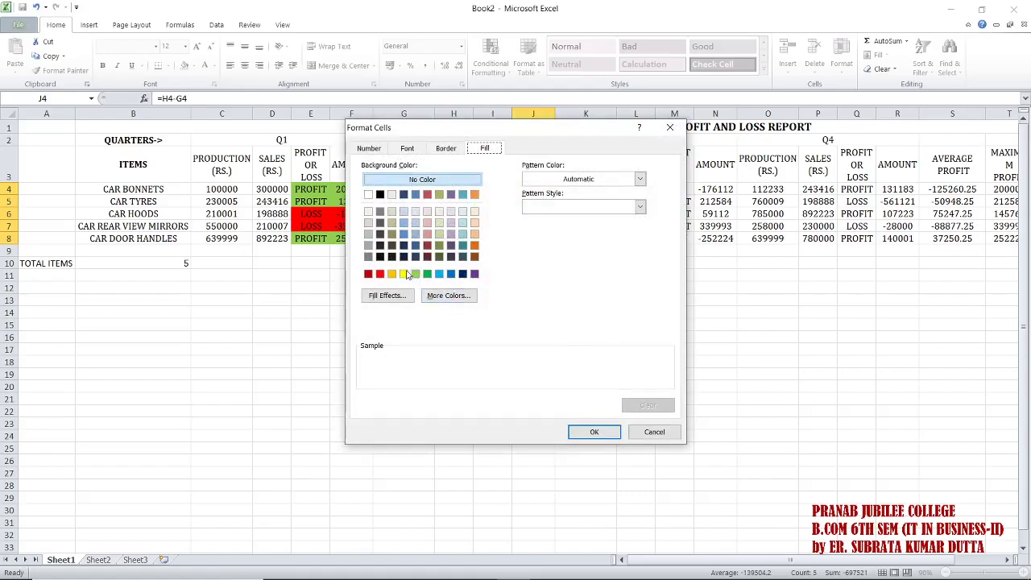
click(379, 274)
click(591, 432)
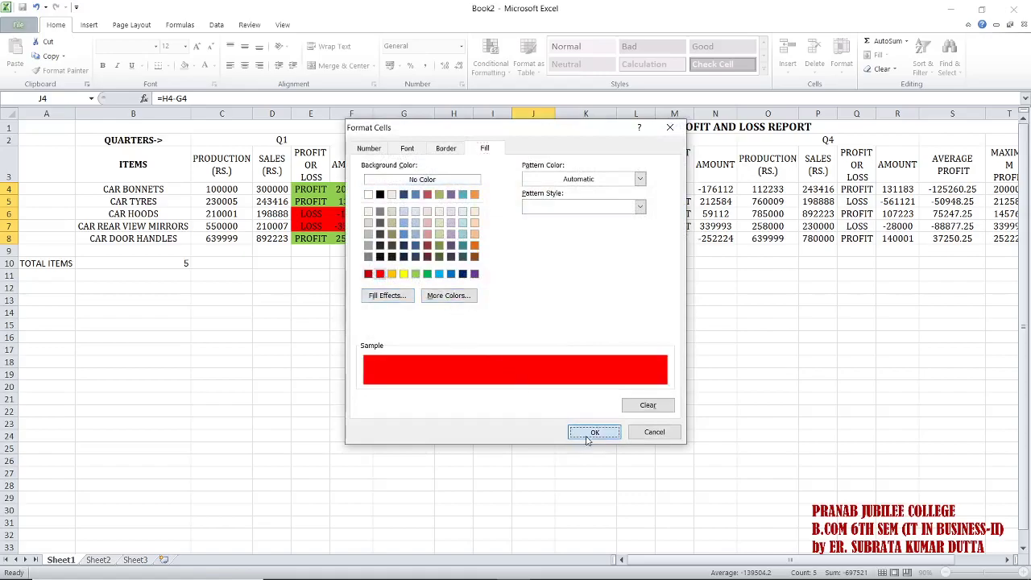
click(578, 316)
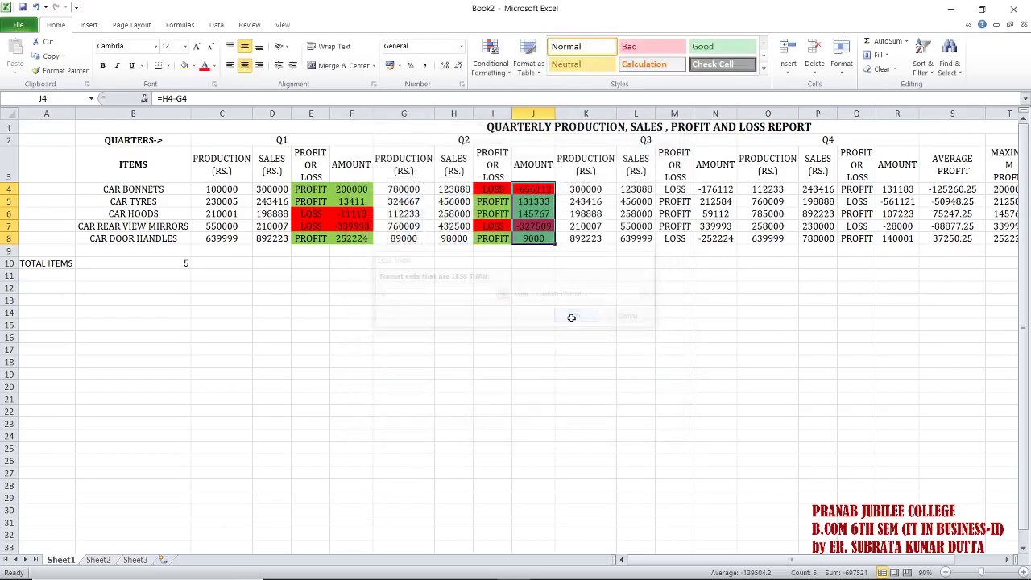
click(665, 324)
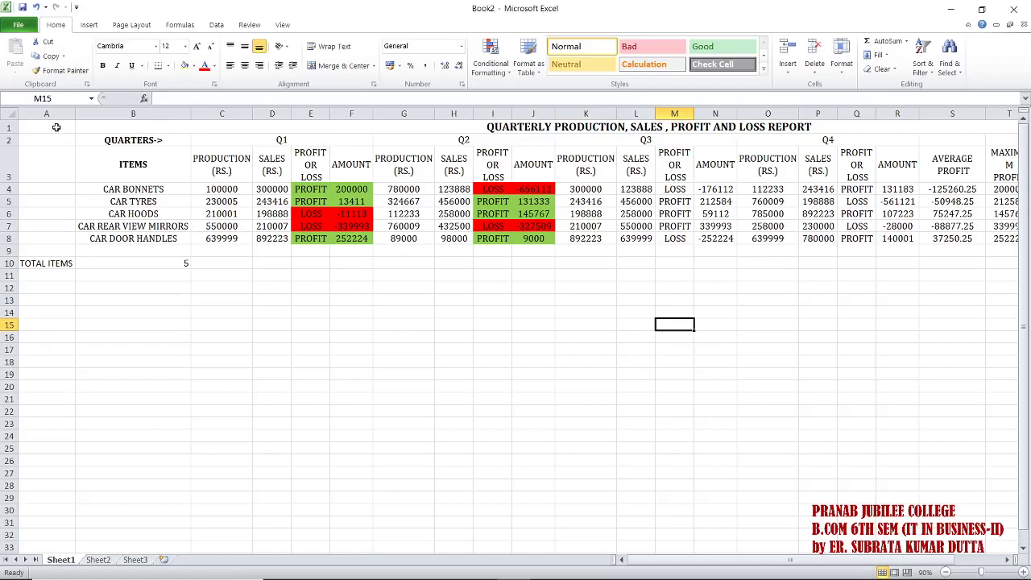
key(ctrl+a)
click(57, 127)
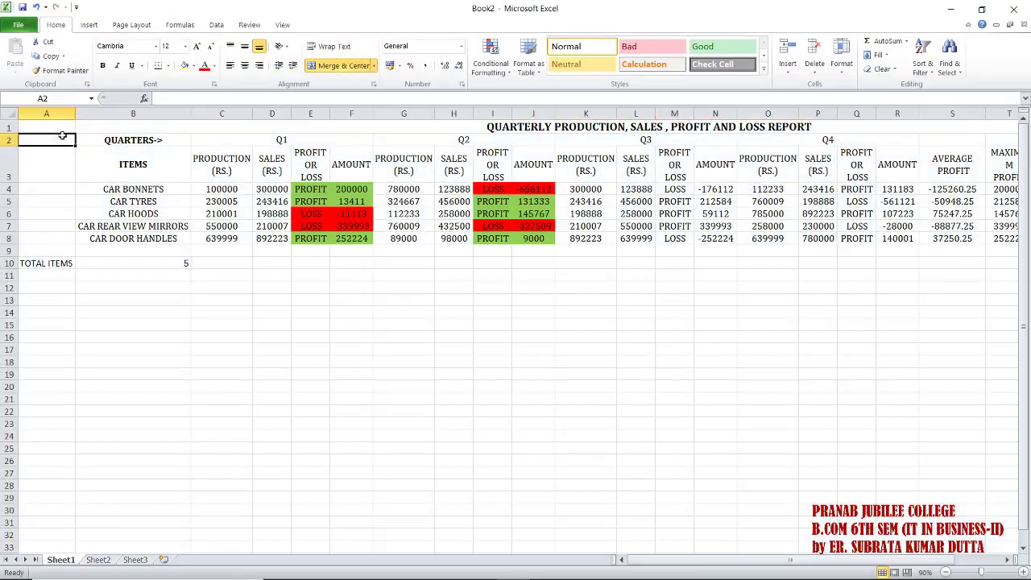
drag(48, 126, 418, 235)
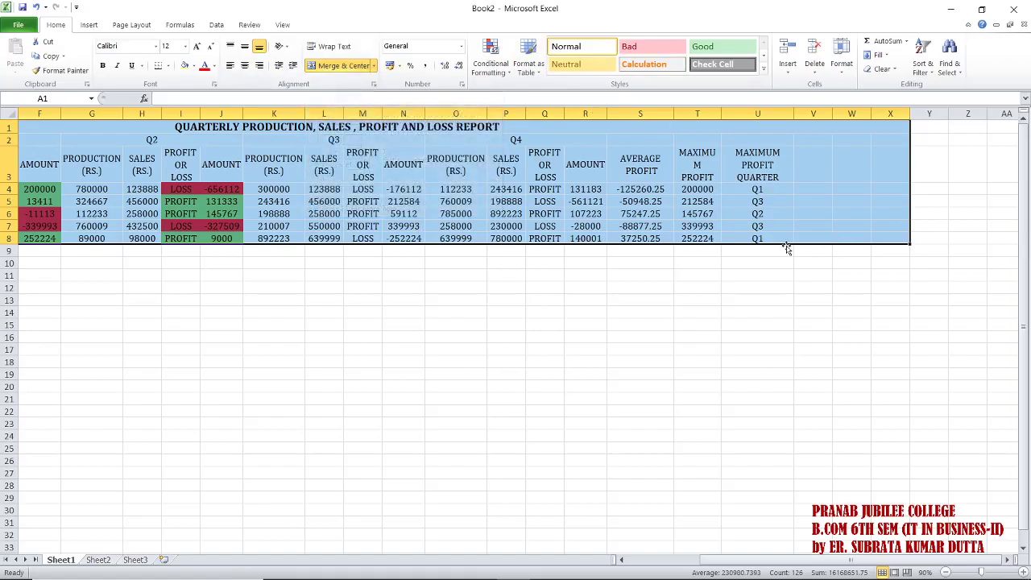
click(757, 349)
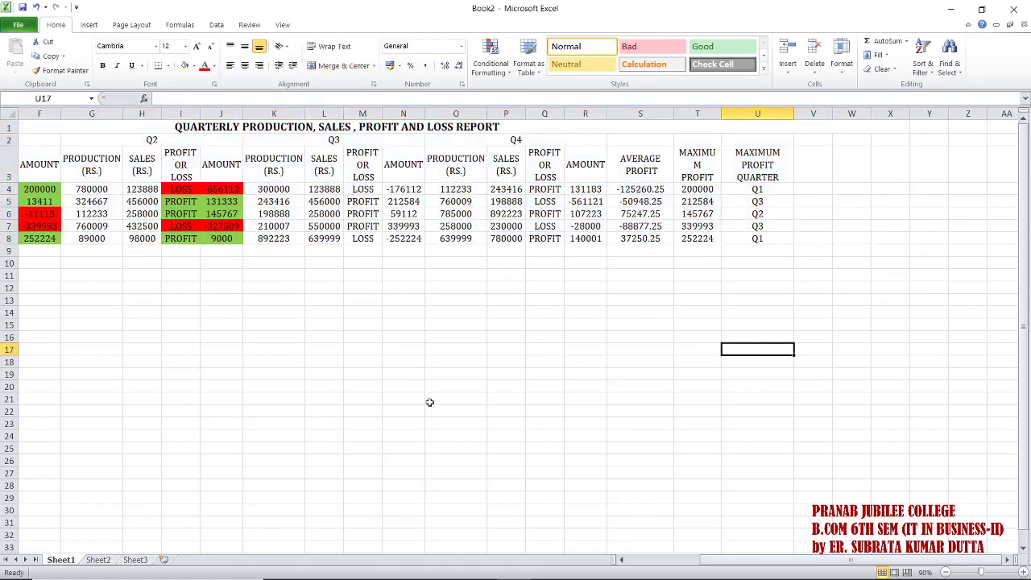
scroll(508, 548, left, 3)
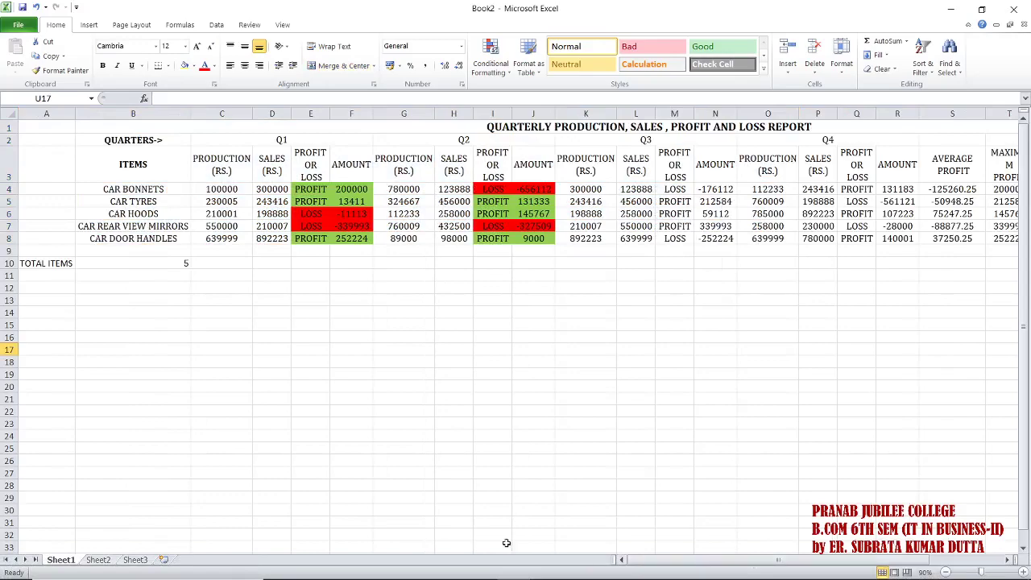
Apply All Borders to the whole report range A1:X10, including the TOTAL ITEMS row.
drag(56, 127, 816, 265)
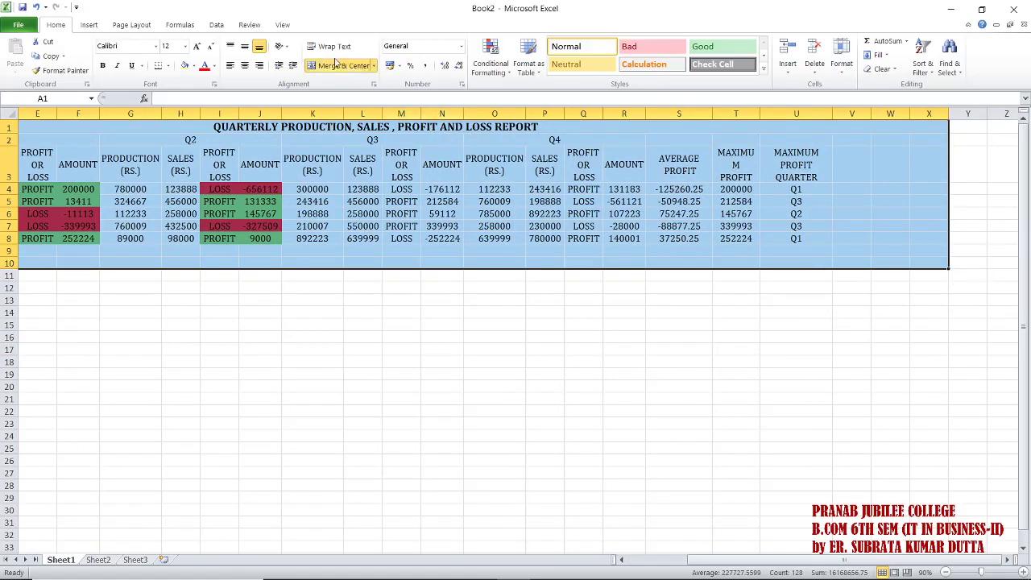
click(167, 65)
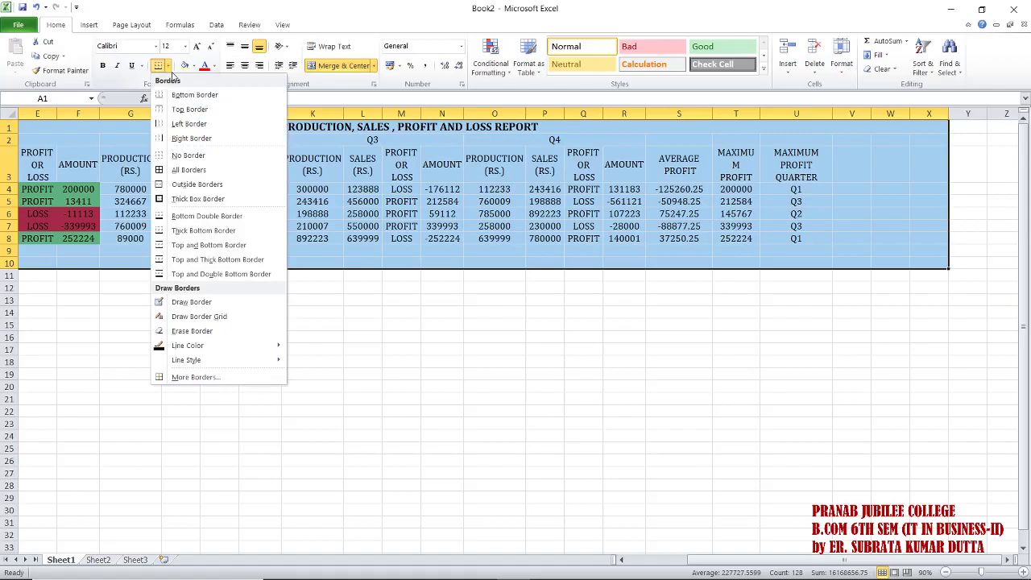
click(201, 170)
click(429, 338)
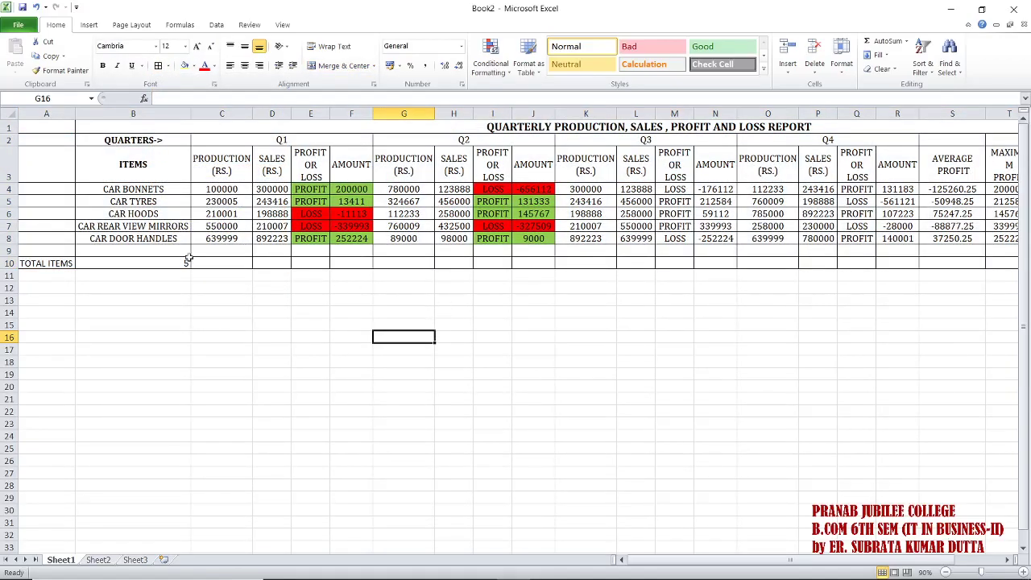